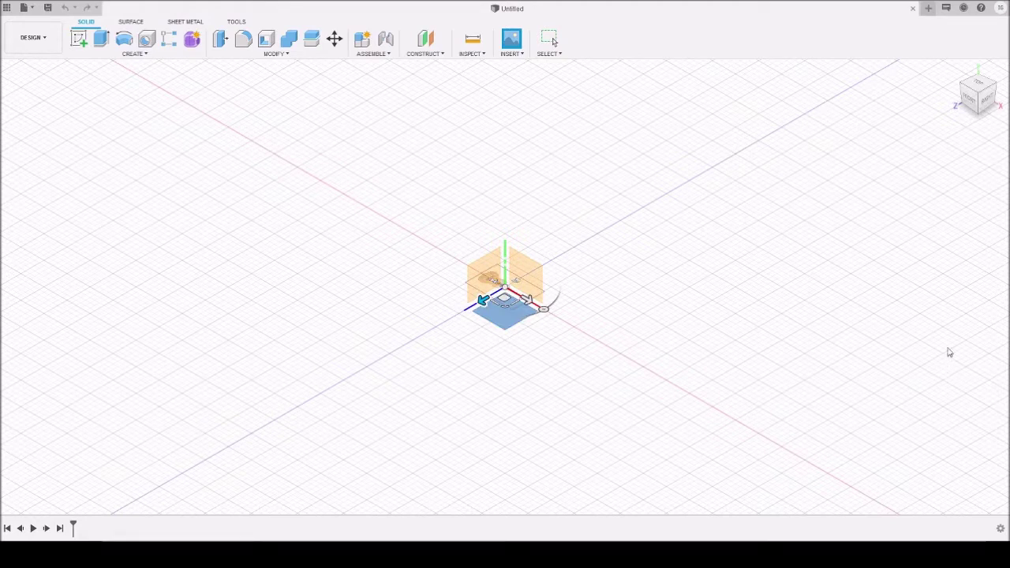
Step: Accept the ukulele canvas on the horizontal plane and view it from the top with the neck pointing up
left_click(948, 369)
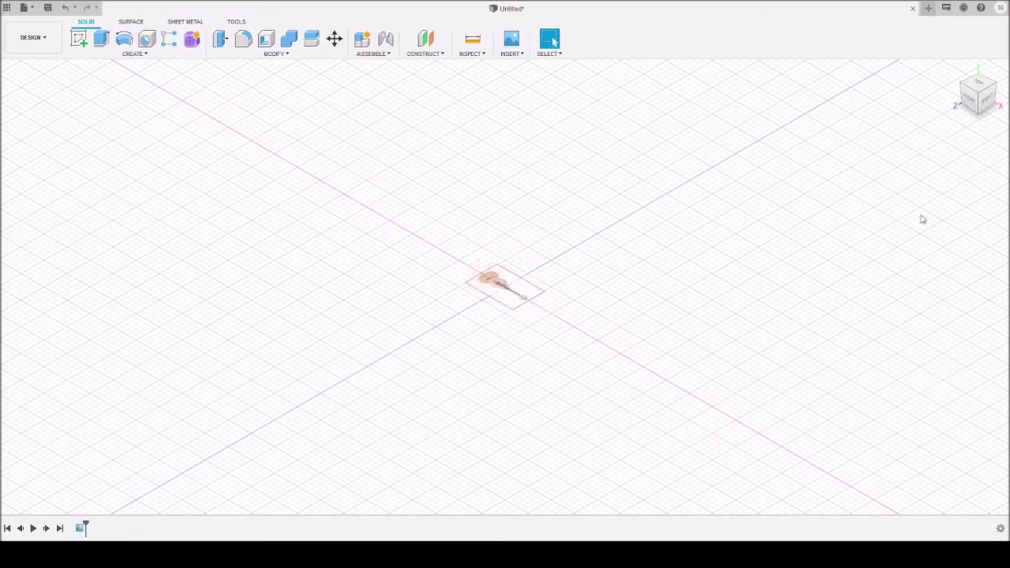
left_click(980, 85)
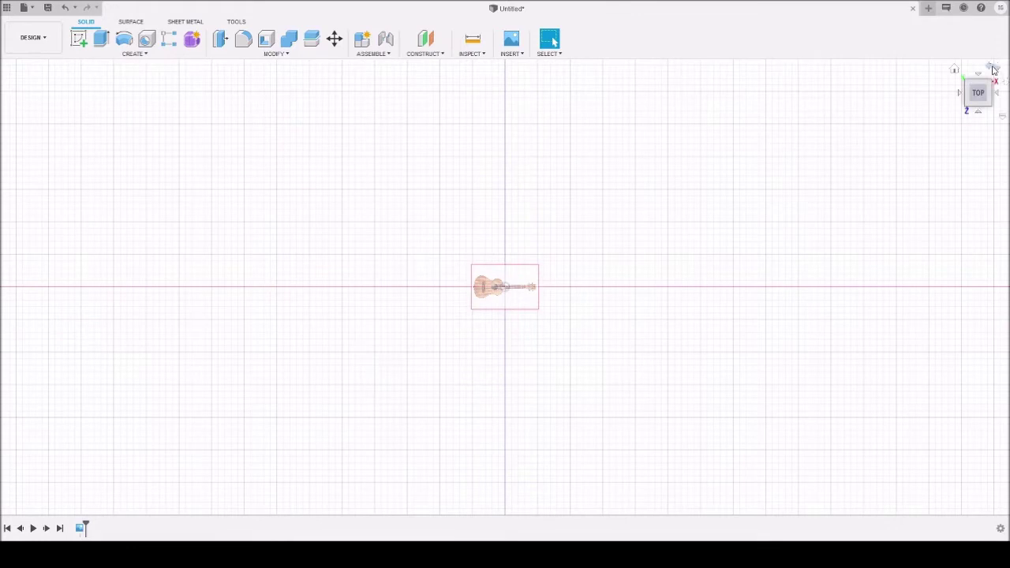
left_click(994, 69)
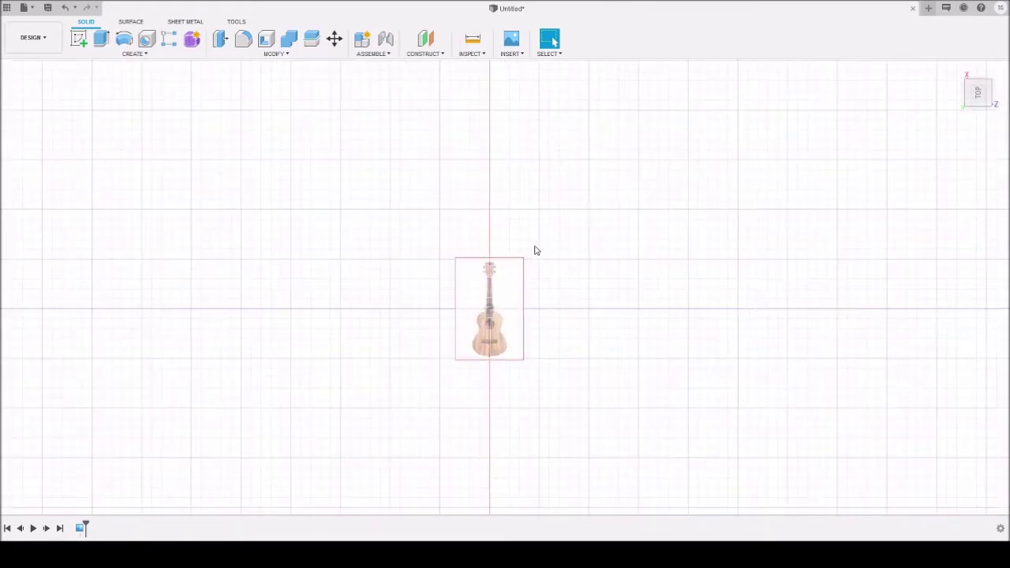
scroll(502, 357, "up", 5)
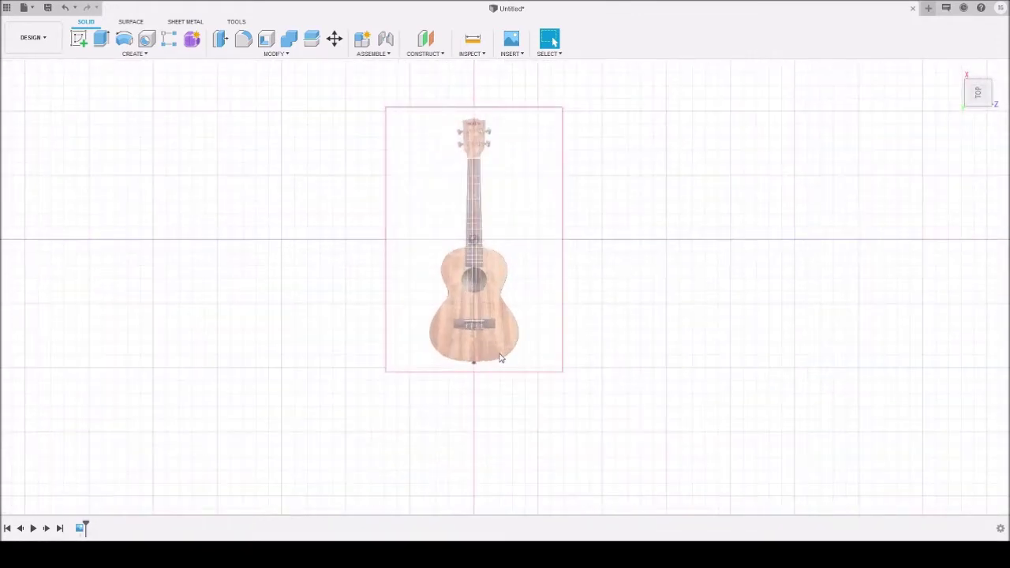
scroll(499, 357, "up", 1)
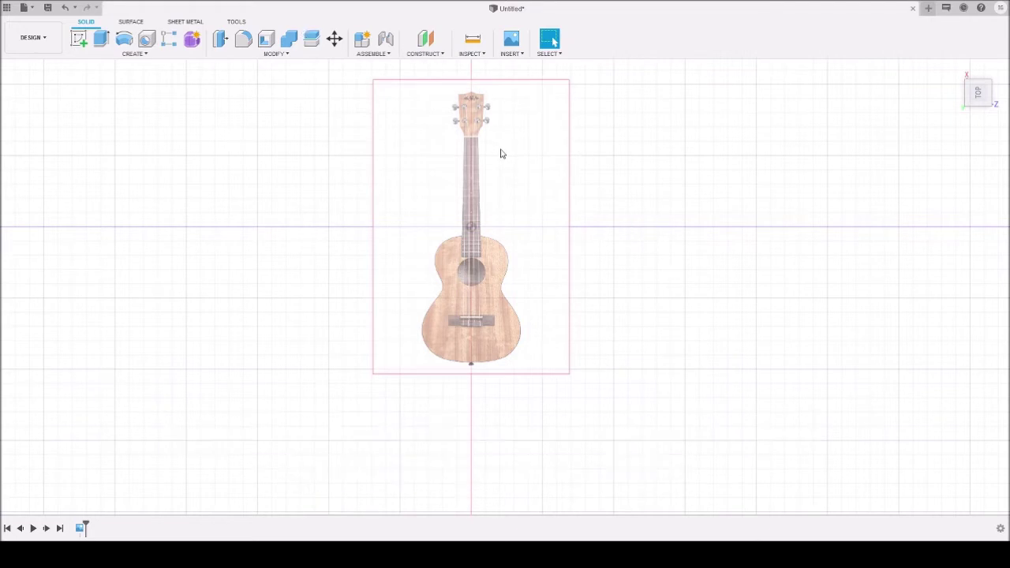
scroll(500, 158, "up", 2)
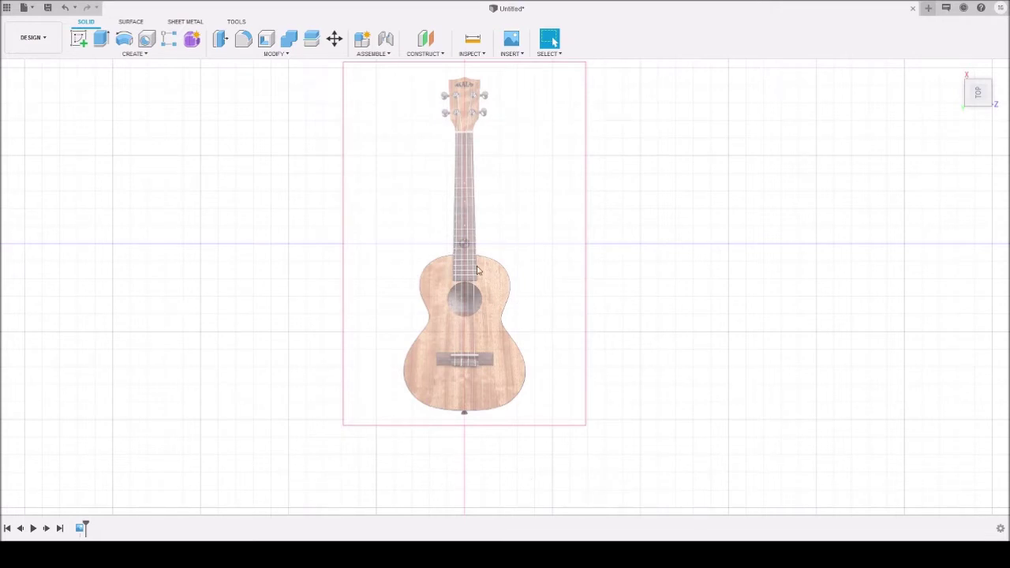
scroll(469, 355, "up", 3)
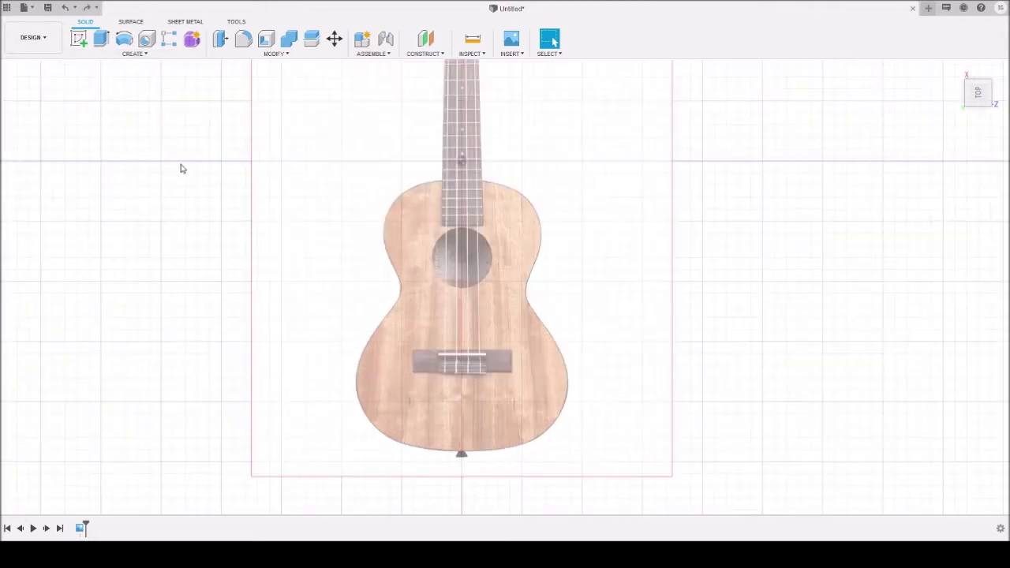
Step: Start a sketch on the horizontal plane and draw a line from the body's tail centre to where the body edge meets the fretboard
left_click(78, 40)
left_click(492, 130)
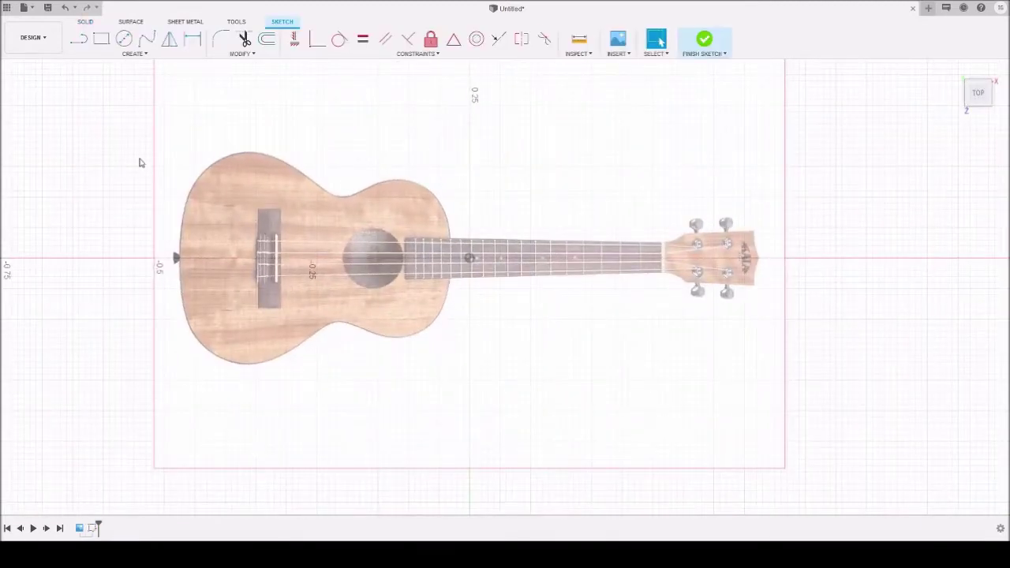
left_click(79, 39)
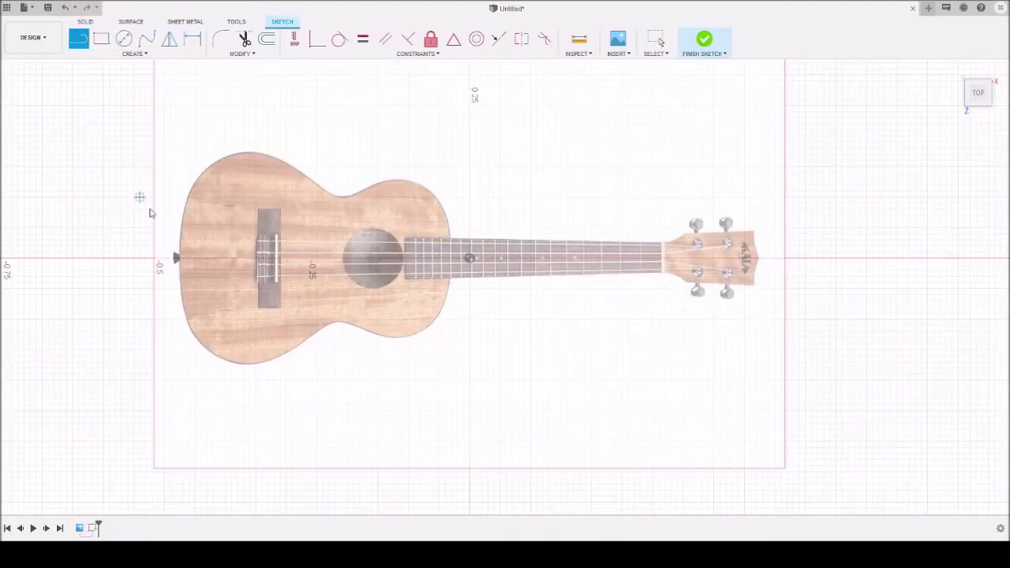
scroll(201, 266, "up", 4)
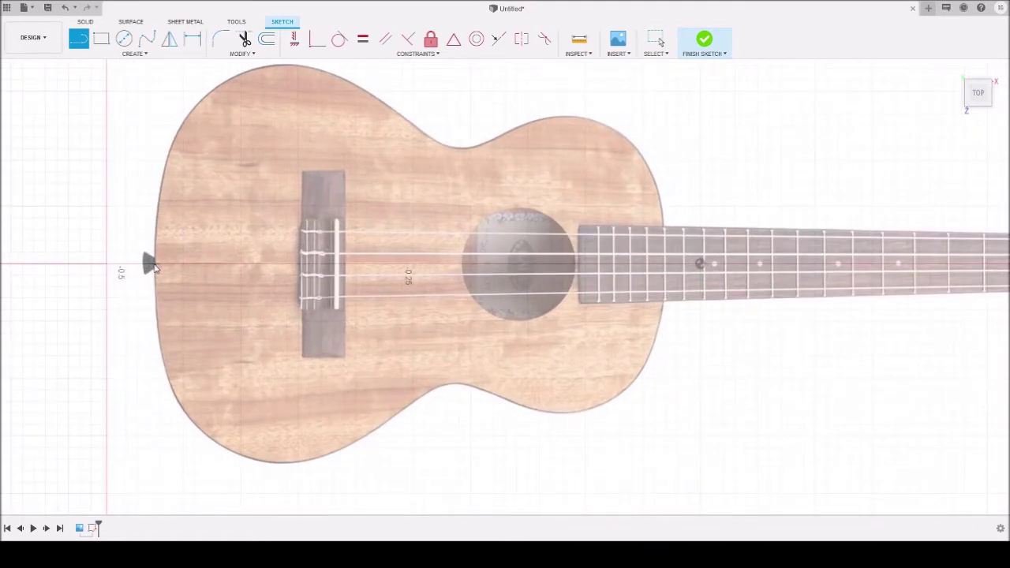
left_click(154, 269)
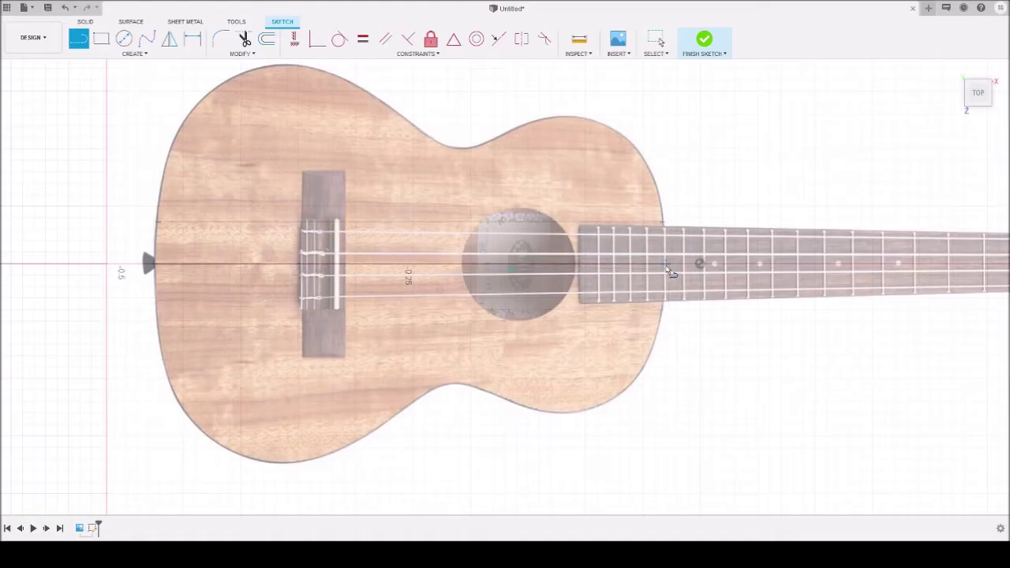
scroll(669, 264, "up", 5)
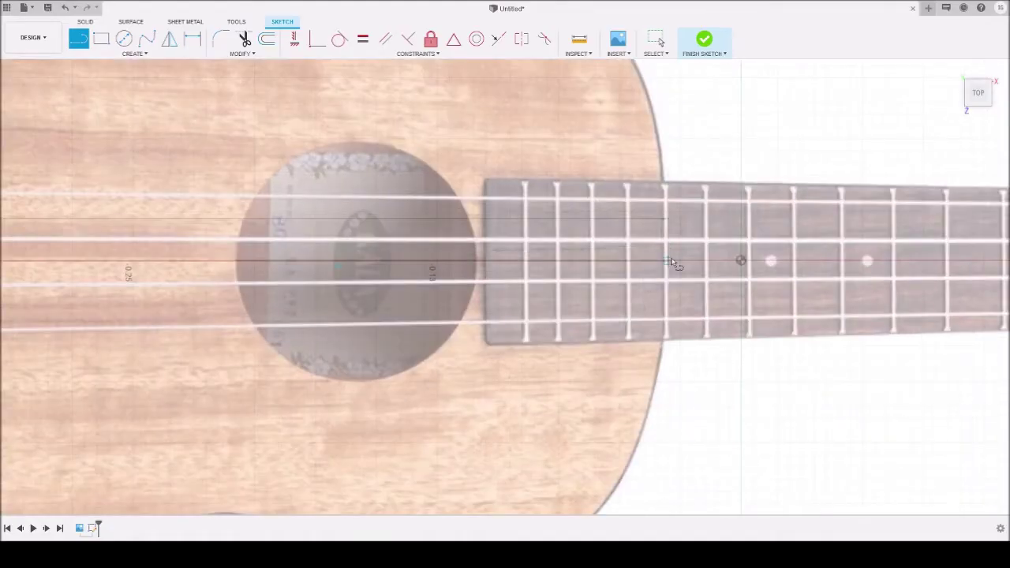
scroll(672, 257, "down", 5)
scroll(634, 363, "up", 6)
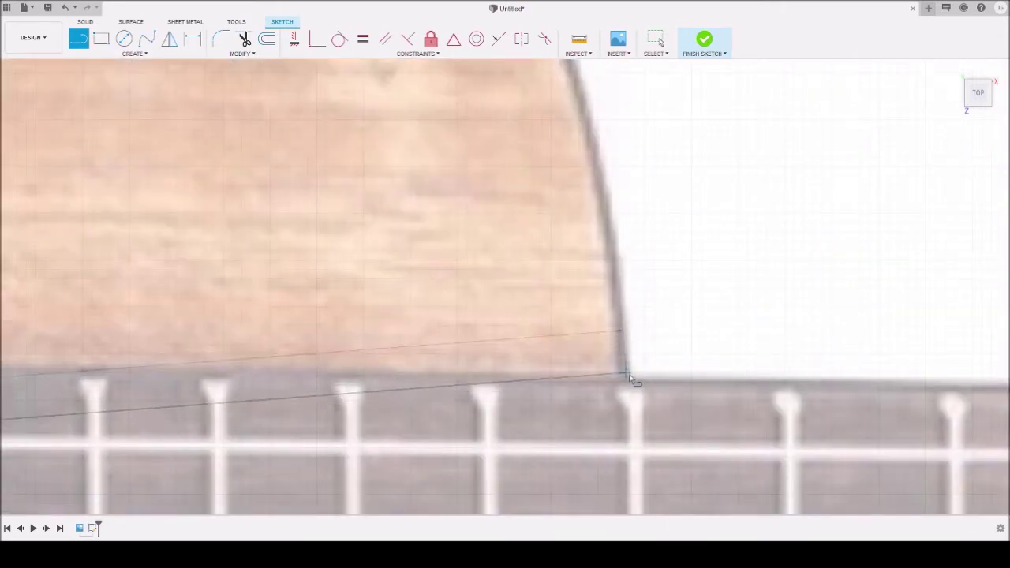
left_click(628, 373)
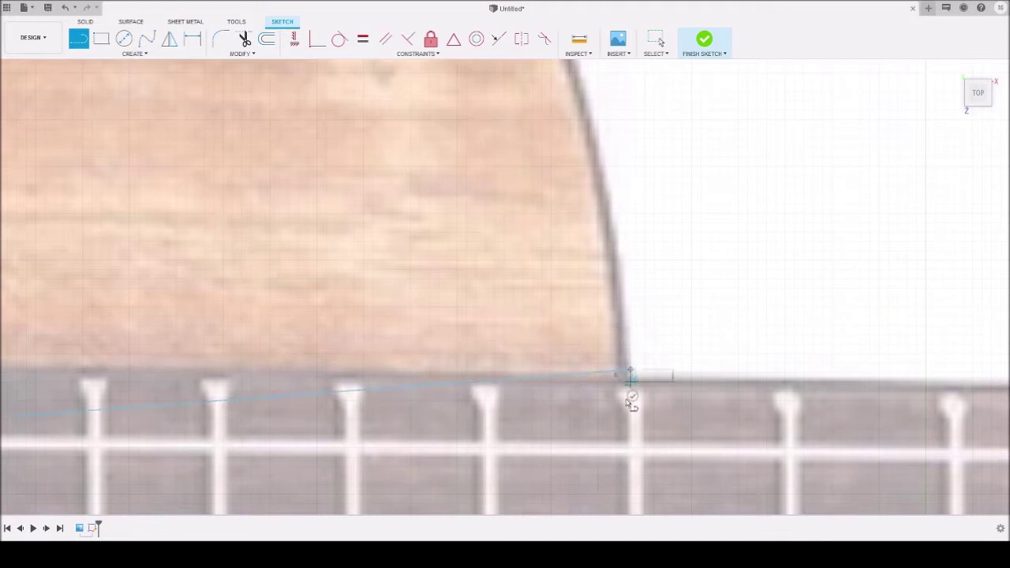
Step: Draw lines from the fretboard edge down to the body's centreline and back to the tail point, closing the thin triangle
scroll(634, 440, "down", 5)
scroll(641, 457, "up", 5)
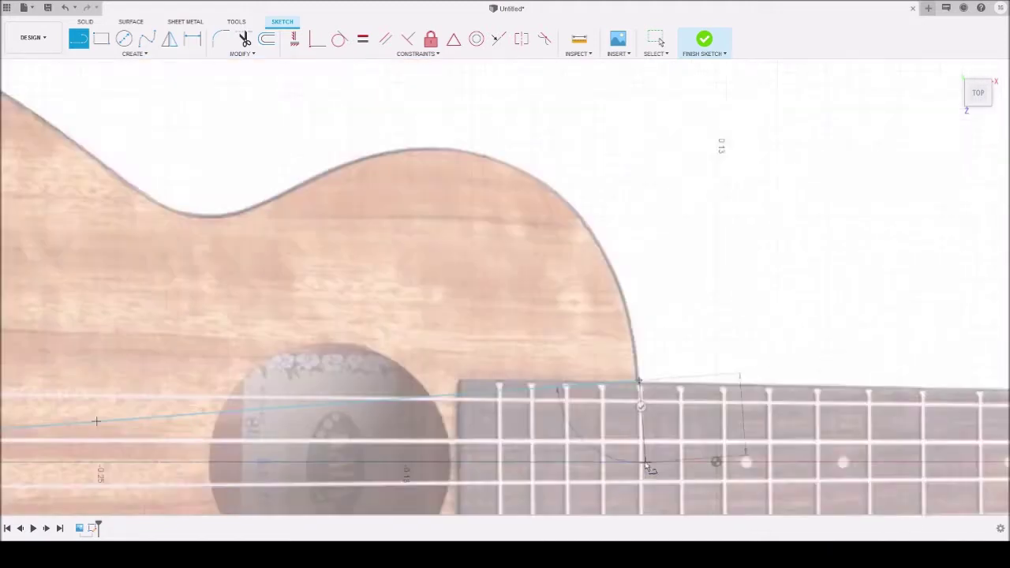
scroll(204, 458, "down", 5)
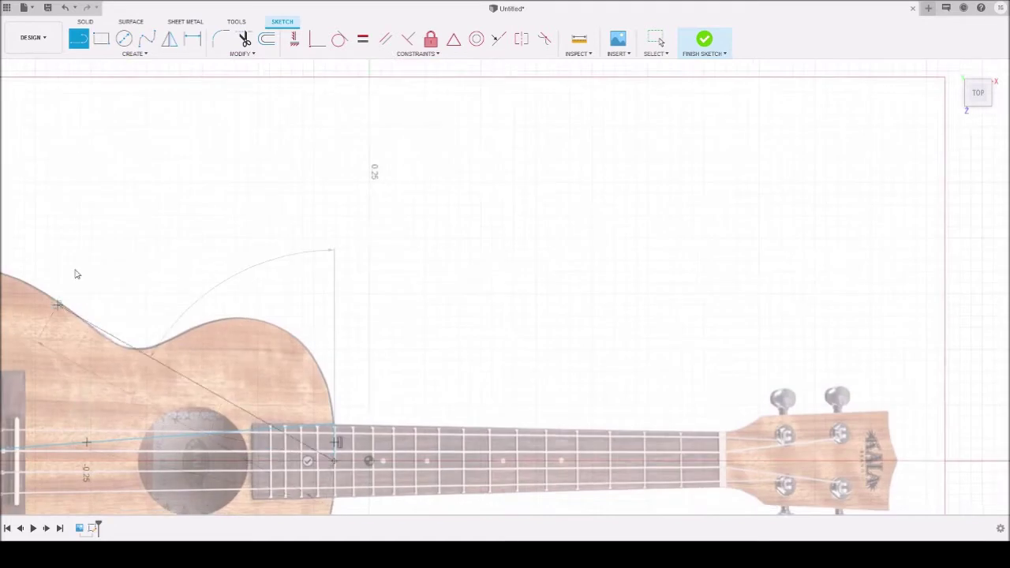
middle_click_drag(74, 271, 619, 179)
left_click(384, 368)
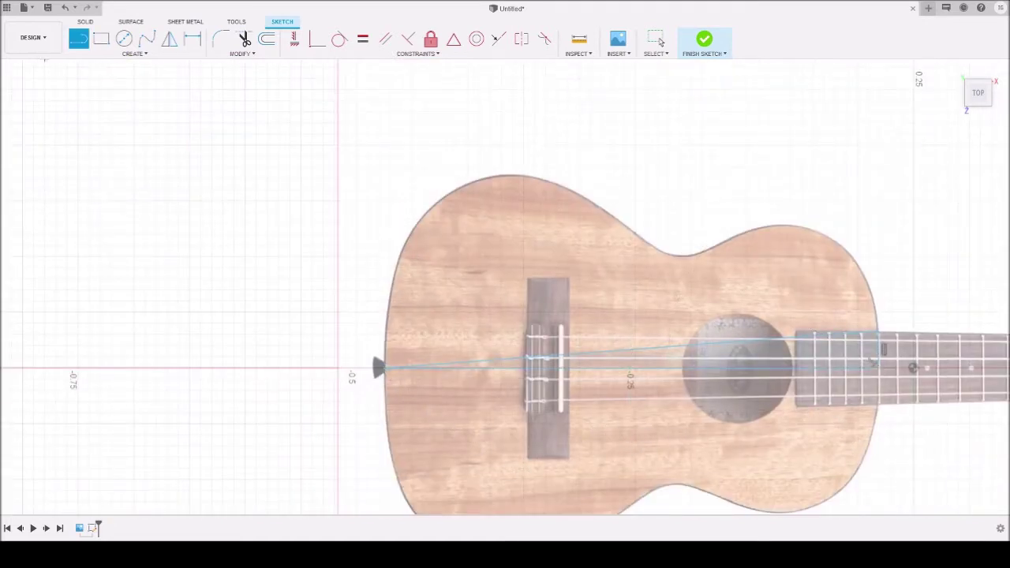
Step: Dimension the centreline from the body's tail to the neck joint
left_click(196, 40)
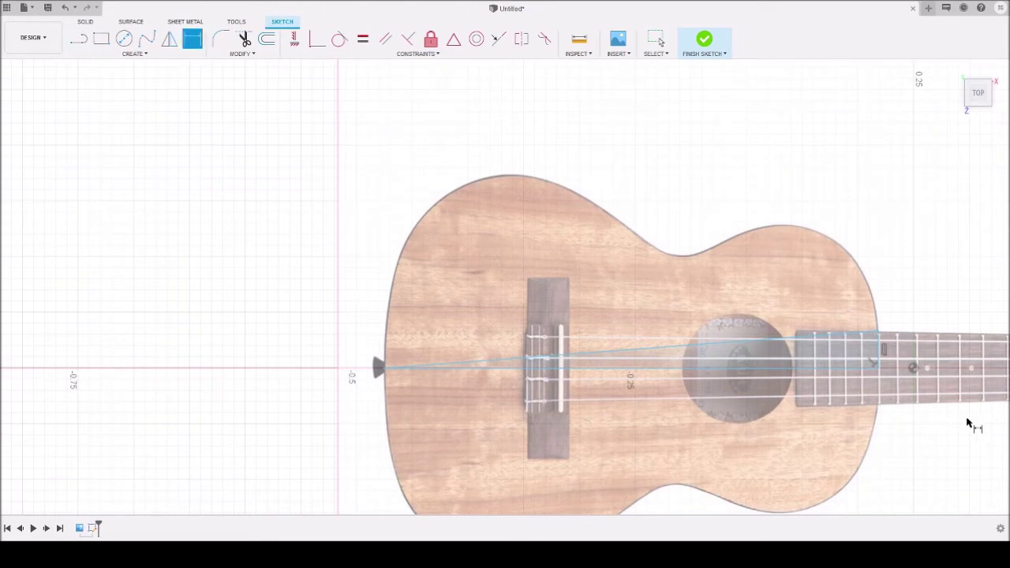
left_click(847, 369)
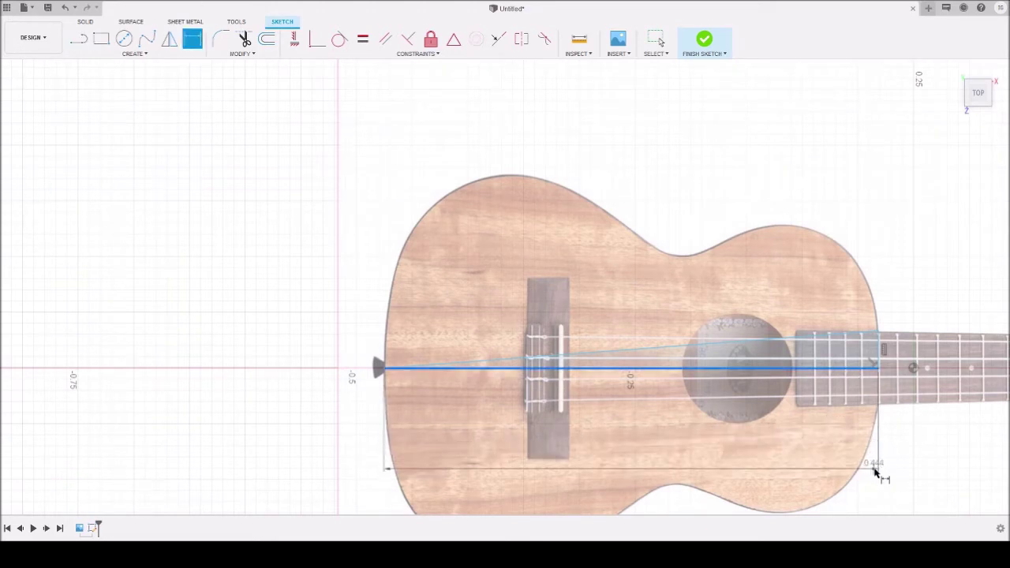
left_click(902, 491)
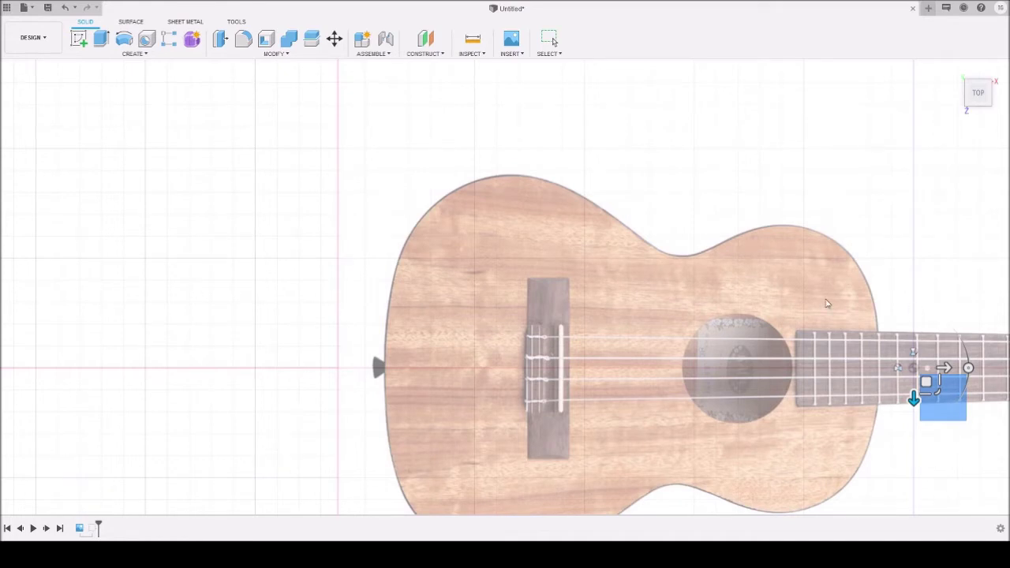
Step: Scale the ukulele canvas by a factor of 25
type("25")
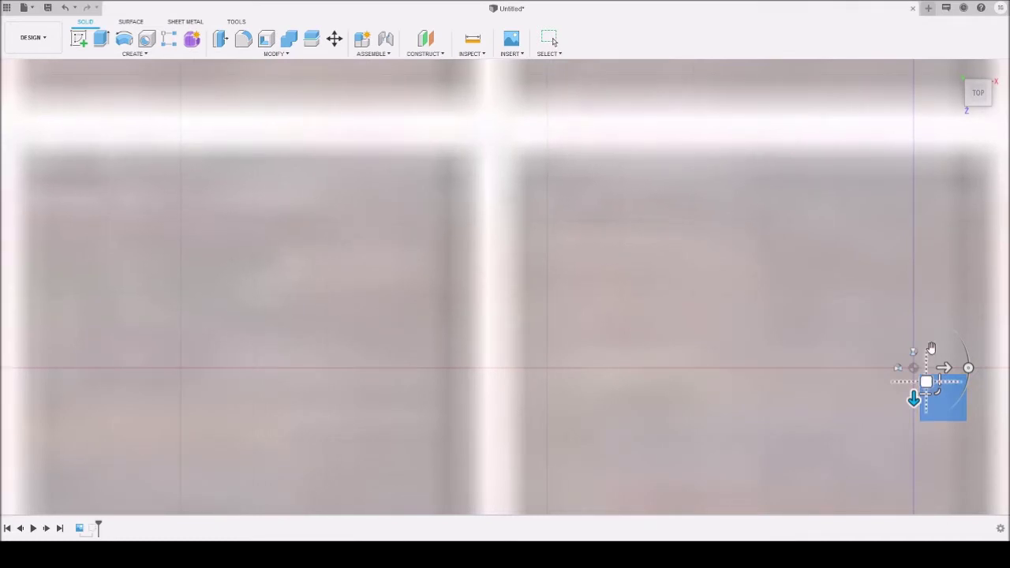
key("Return")
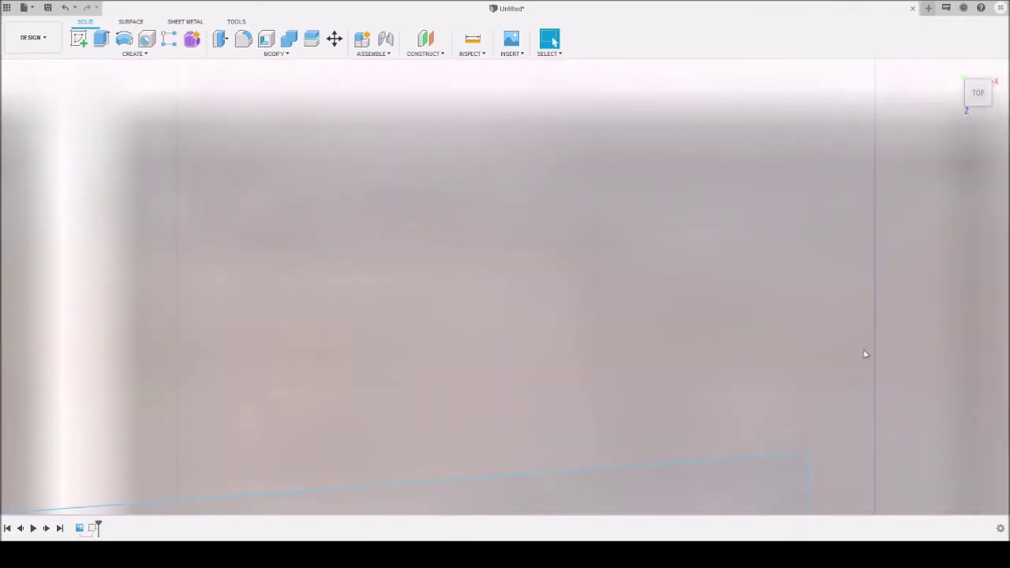
scroll(866, 352, "down", 5)
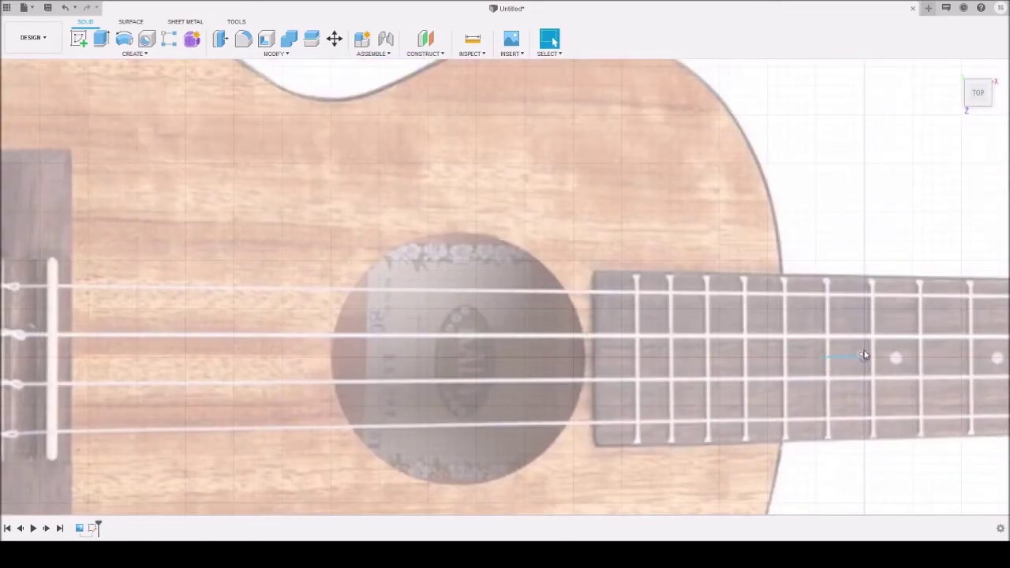
scroll(864, 355, "down", 2)
scroll(864, 355, "up", 5)
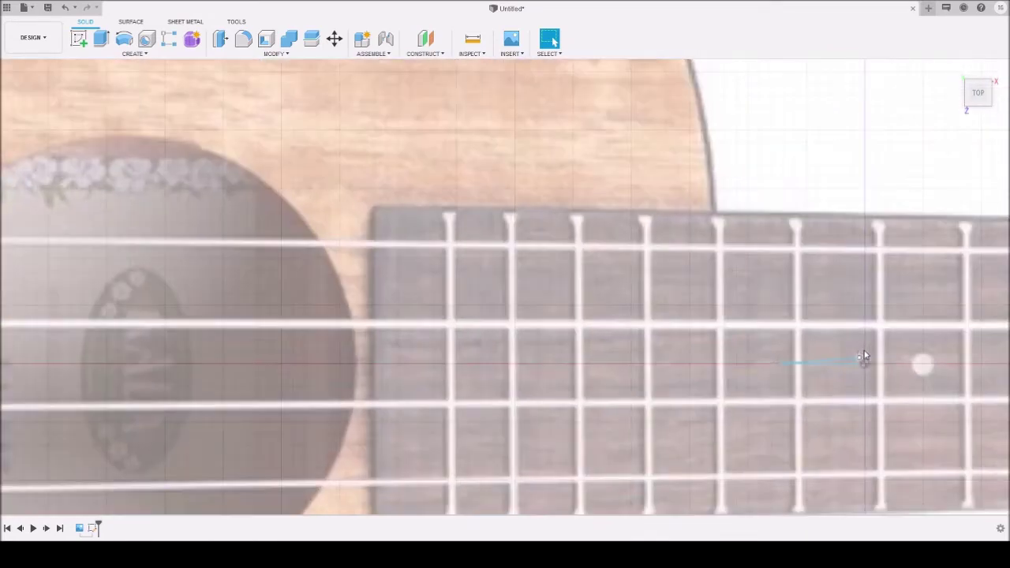
scroll(274, 415, "down", 1)
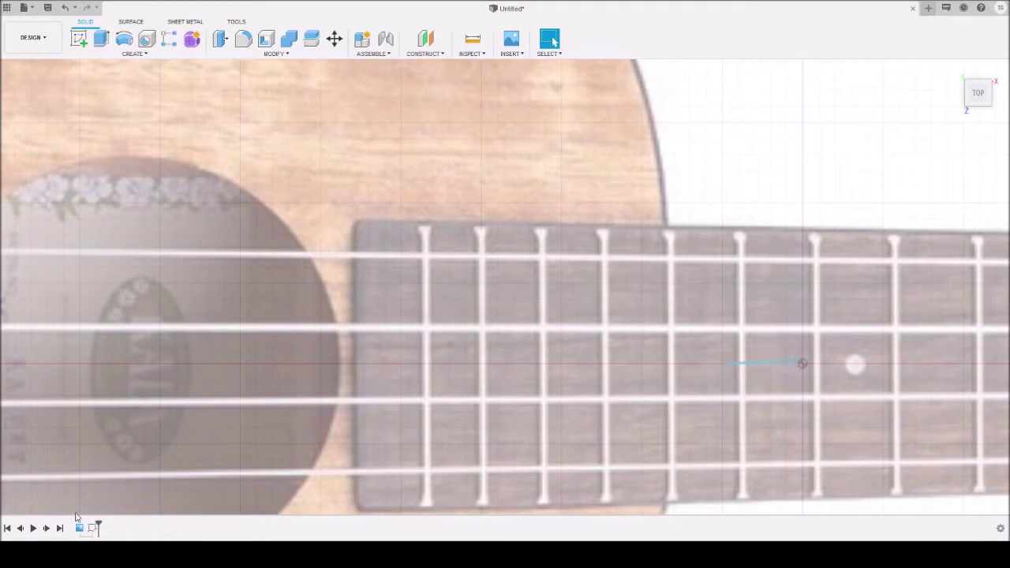
scroll(274, 337, "down", 8)
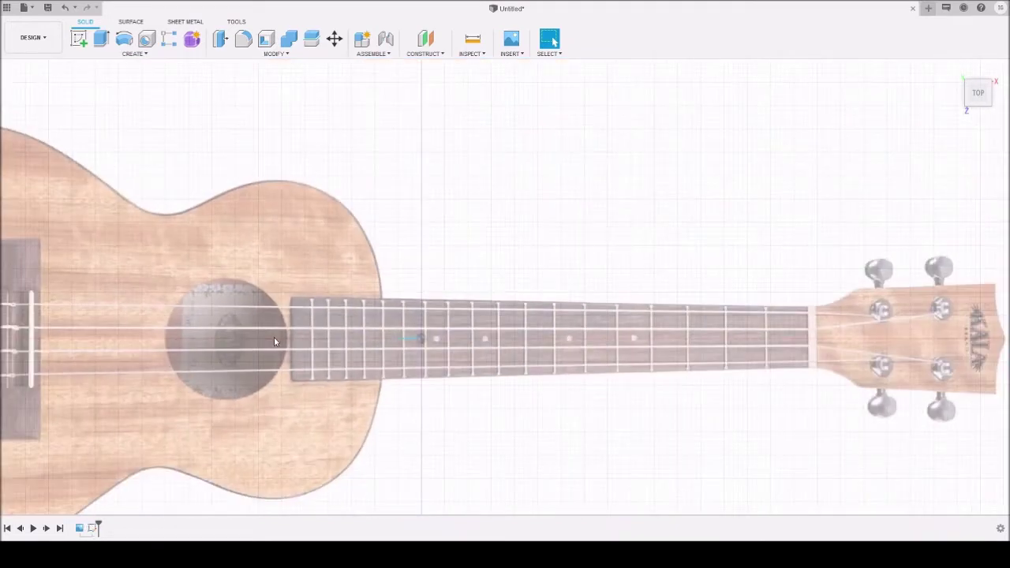
Step: Turn the top view so the neck points up, and delete the triangular measuring sketch
left_click_drag(996, 65, 993, 69)
left_click(993, 69)
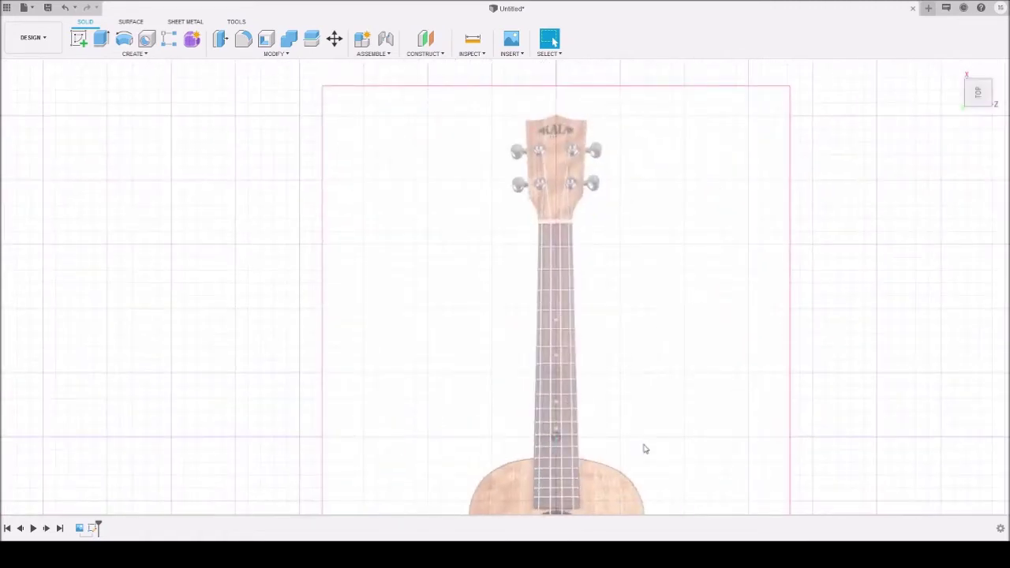
middle_click_drag(642, 447, 592, 151)
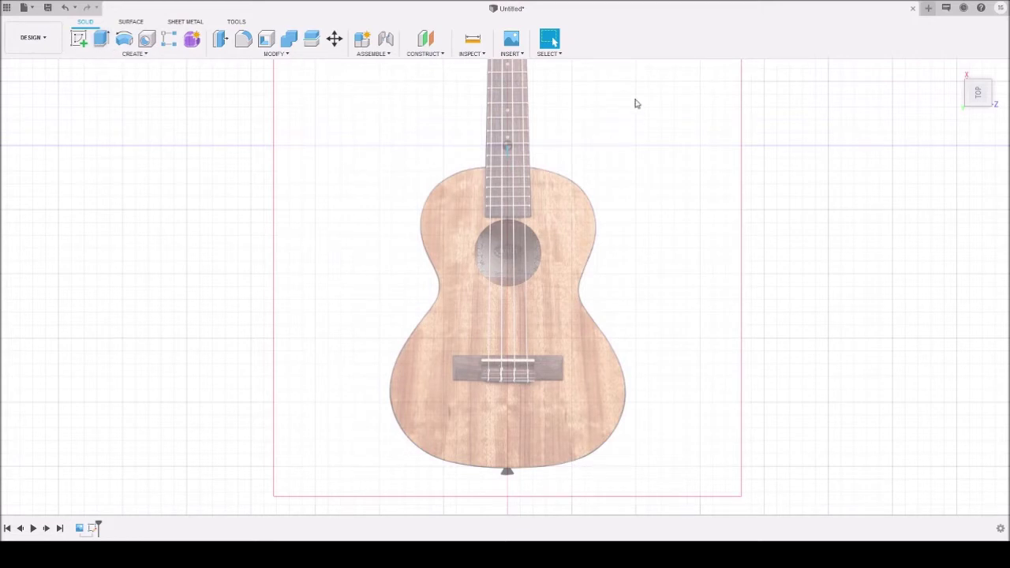
left_click(93, 529)
key("Delete")
Step: Start a new sketch on the horizontal origin plane beneath the ukulele canvas
scroll(627, 253, "down", 2)
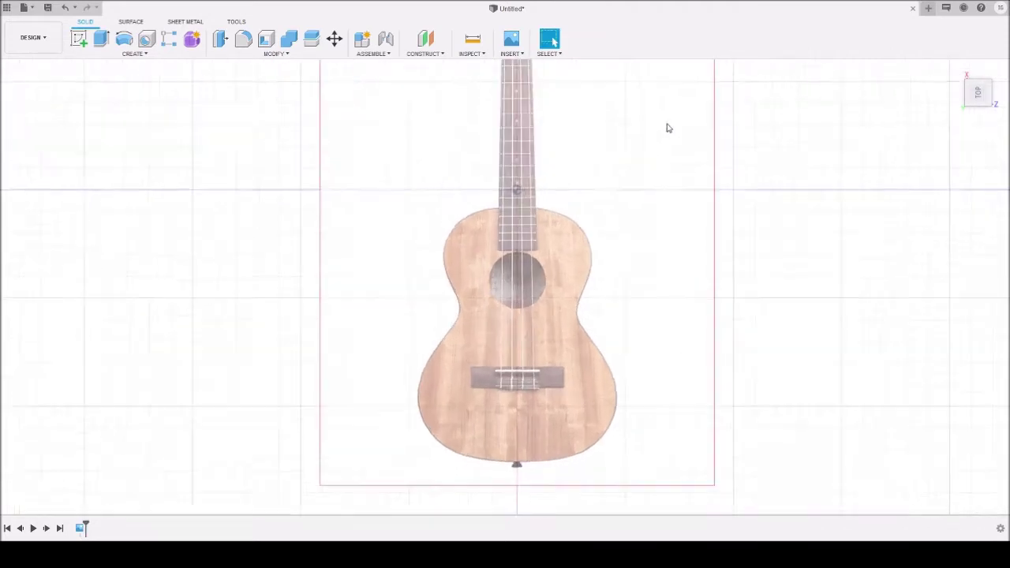
scroll(666, 127, "up", 1)
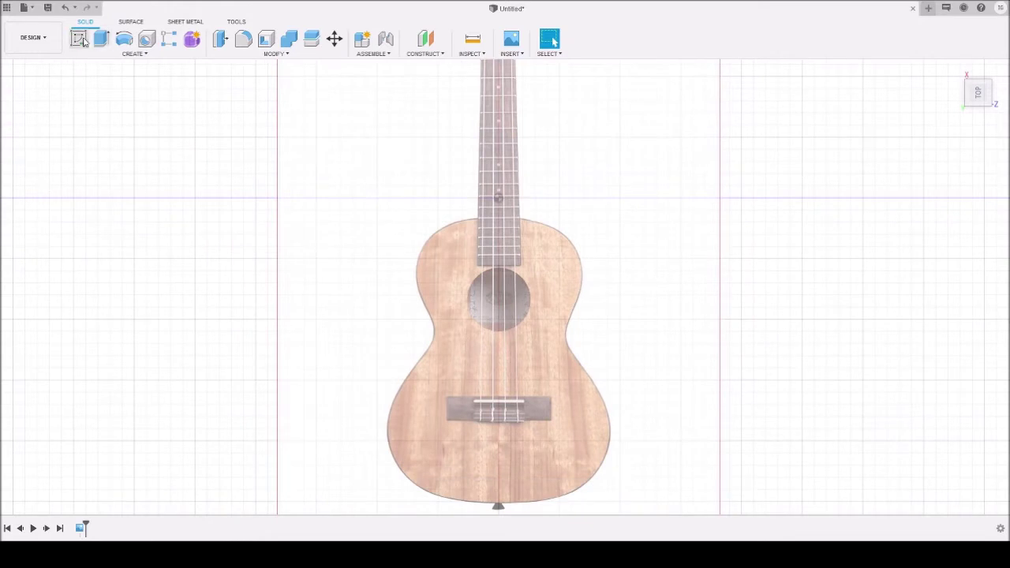
left_click(82, 39)
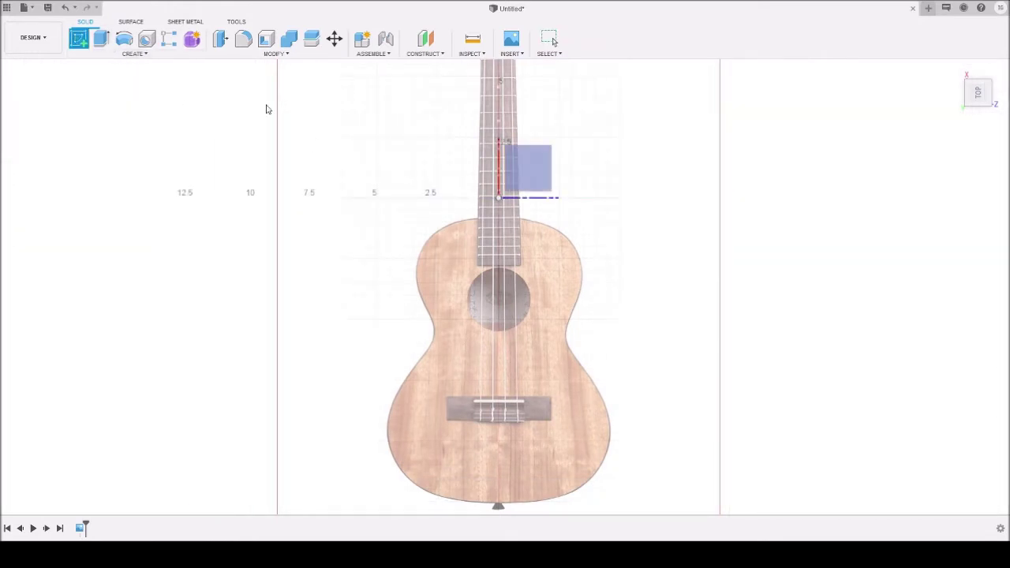
left_click(542, 169)
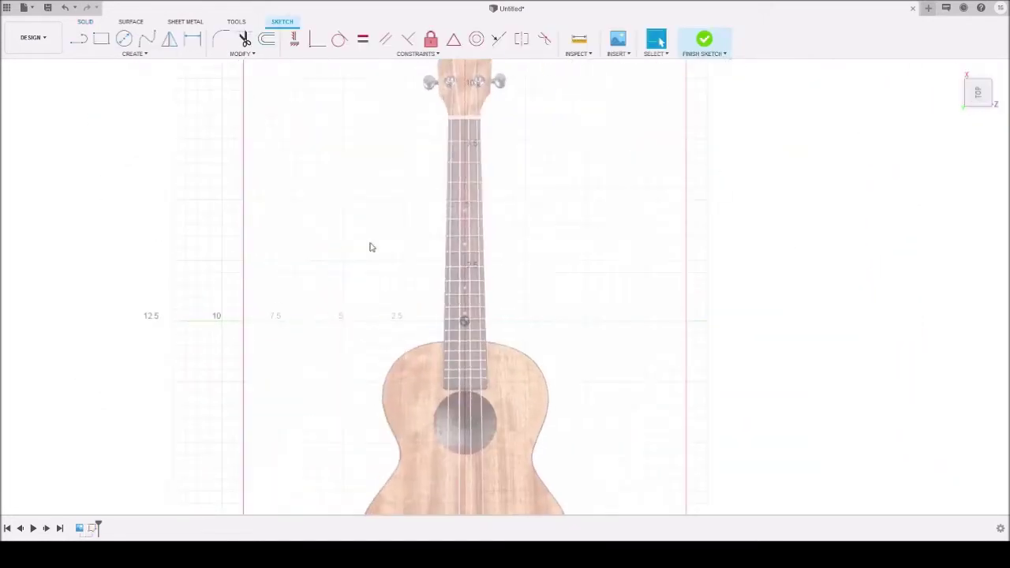
mouse_move(570, 418)
middle_mouse_down()
mouse_move(550, 397)
mouse_move(537, 200)
mouse_move(568, 239)
middle_mouse_up()
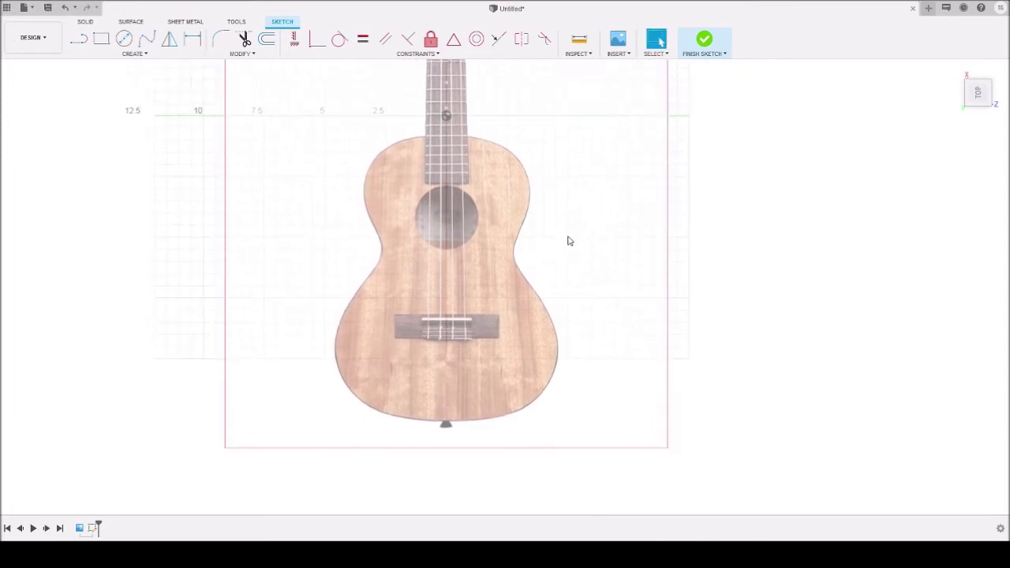
Step: Draw a vertical centreline from the body's tail up into the fretboard, and extend its lower end past the strap button
left_click(79, 41)
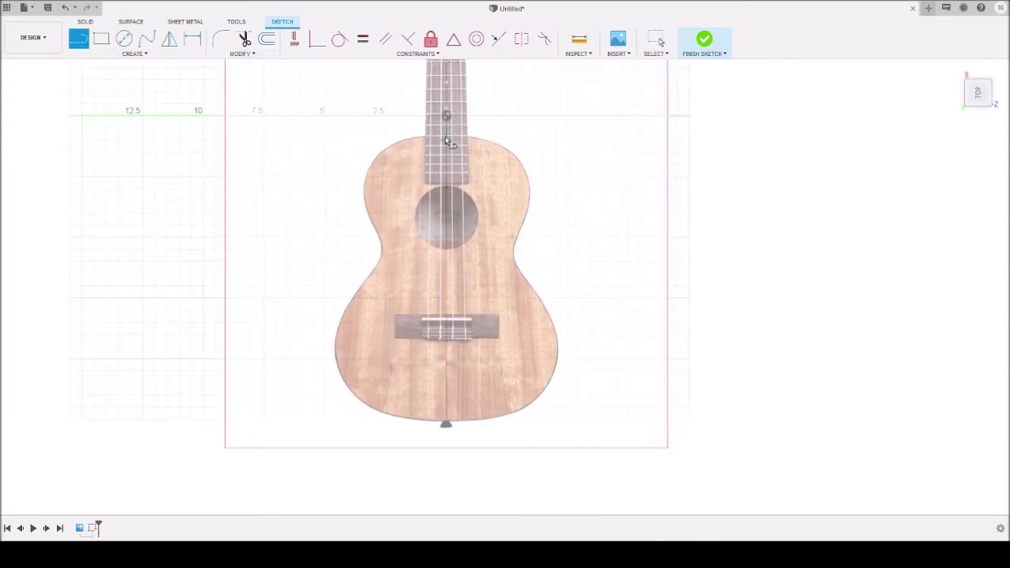
left_click(446, 423)
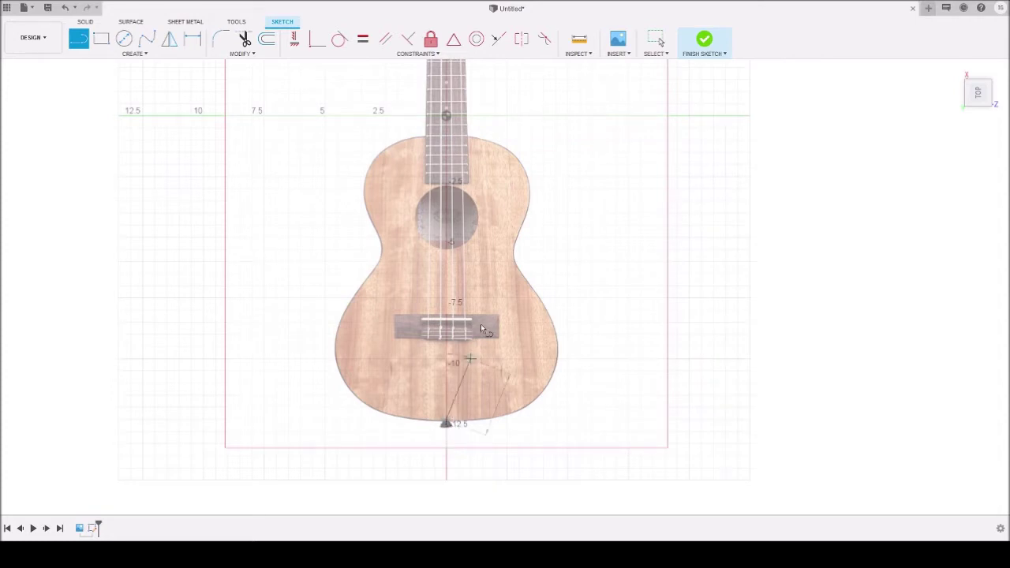
left_click(446, 92)
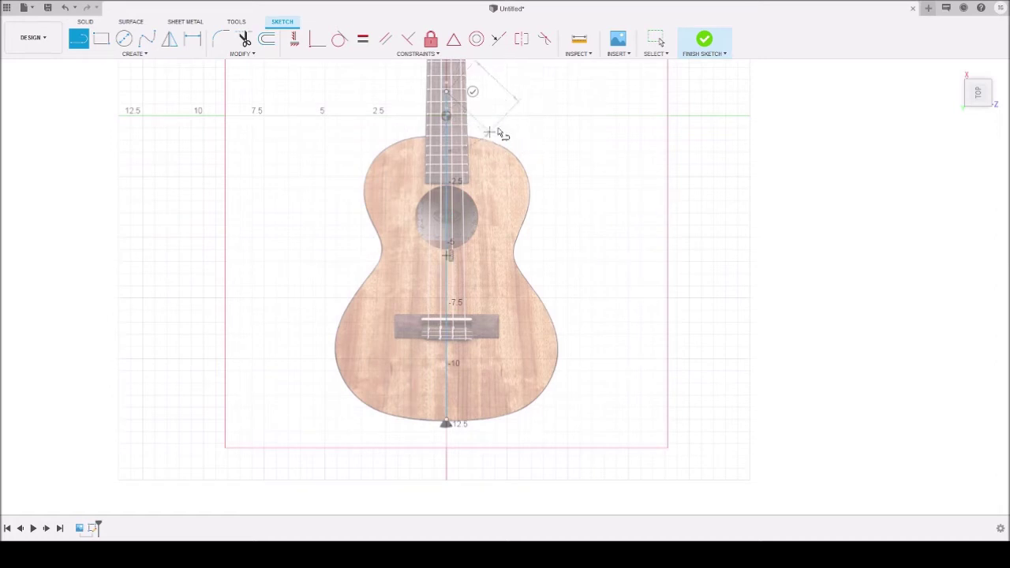
key("Escape")
scroll(463, 456, "up", 3)
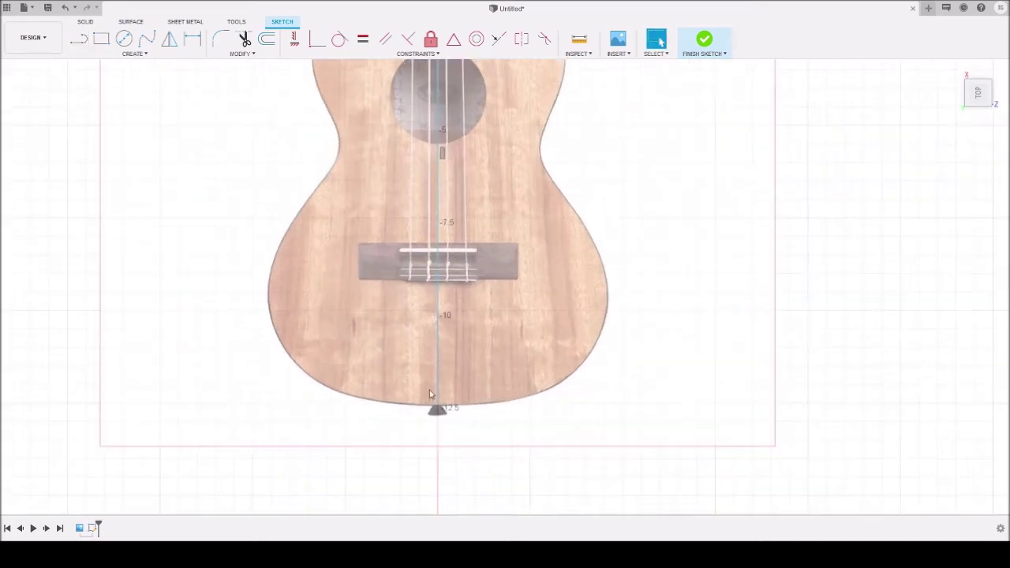
scroll(433, 392, "up", 5)
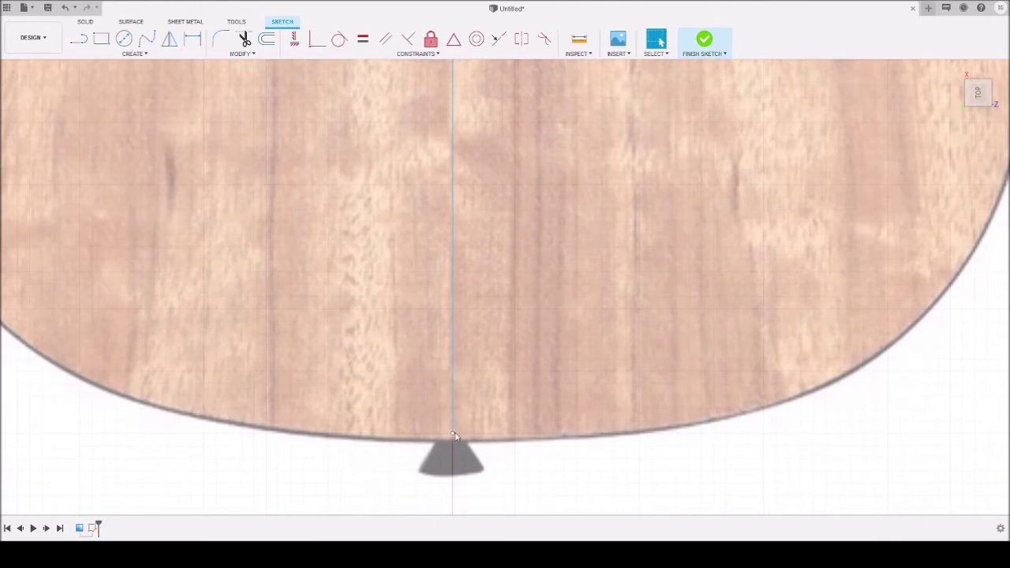
left_click_drag(454, 436, 454, 493)
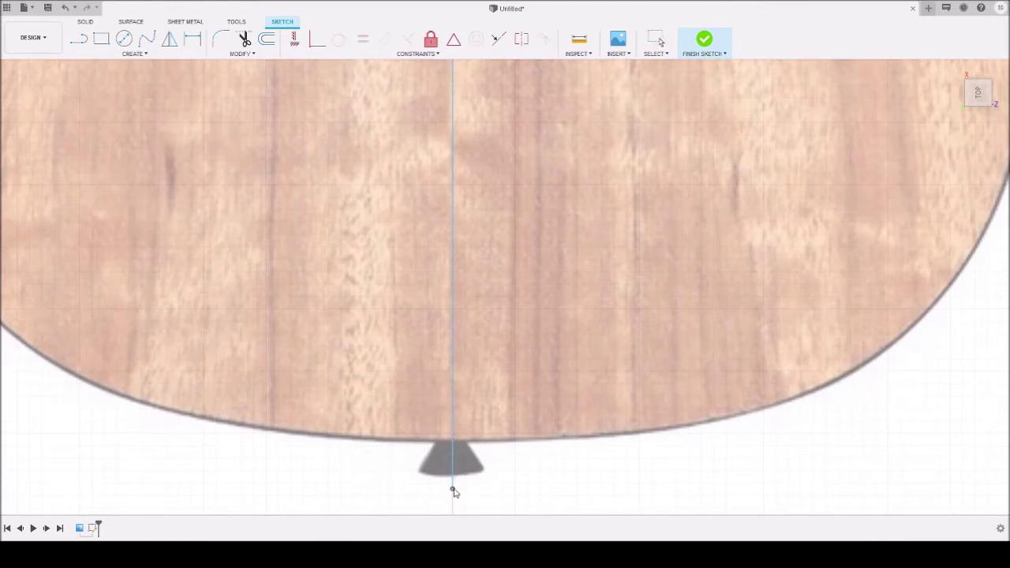
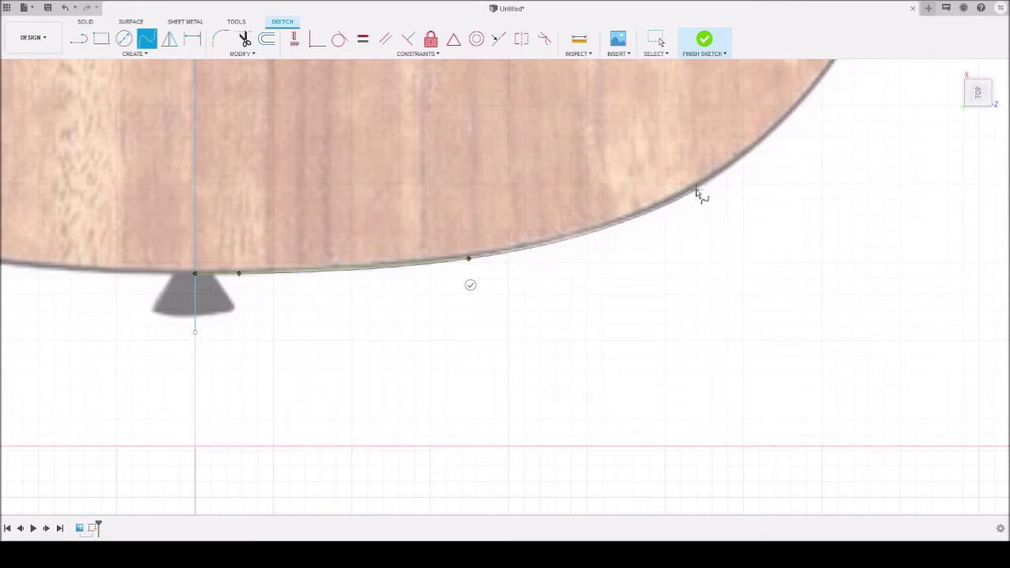
Step: Continue the fit-point spline from the tail around the right side of the lower bout, following the canvas edge
left_click(696, 191)
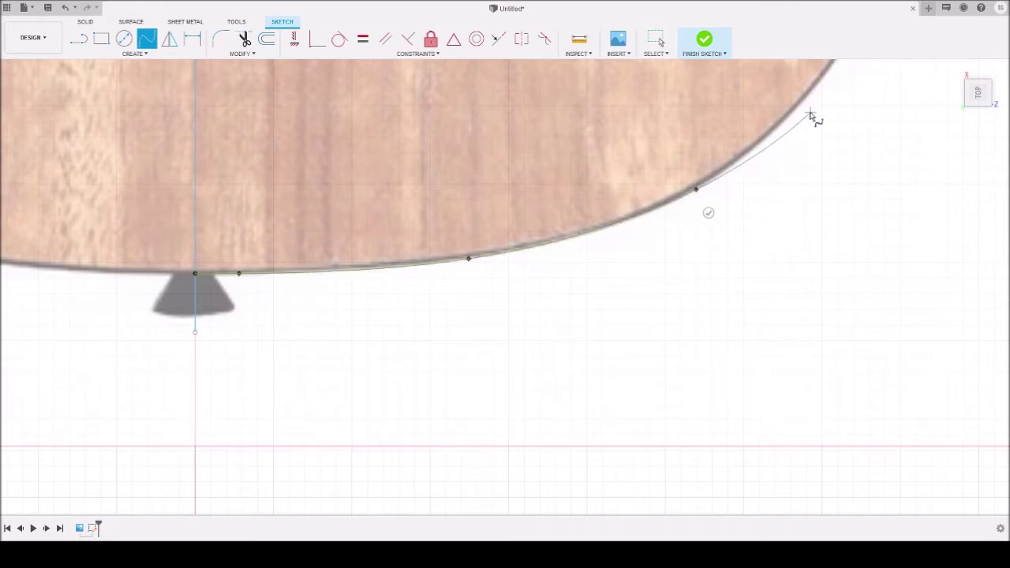
mouse_move(794, 116)
middle_mouse_down()
mouse_move(355, 359)
mouse_move(284, 421)
middle_mouse_up()
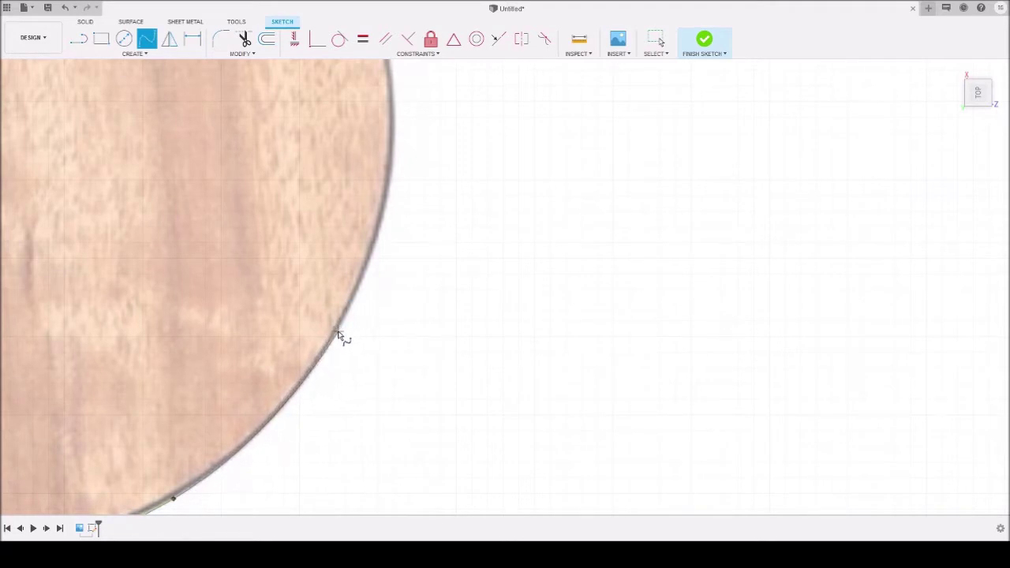
left_click(338, 332)
left_click(394, 134)
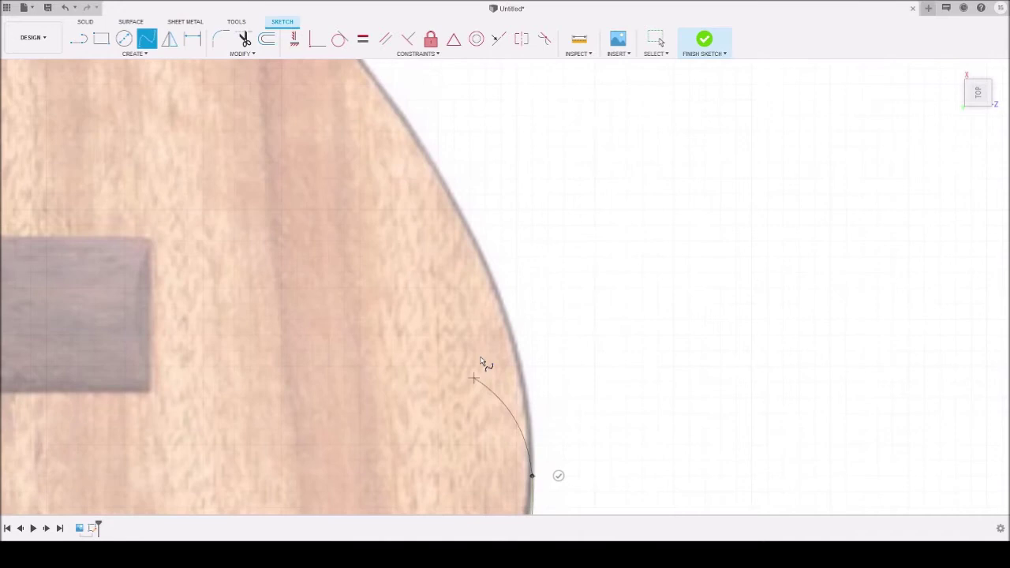
left_click(487, 263)
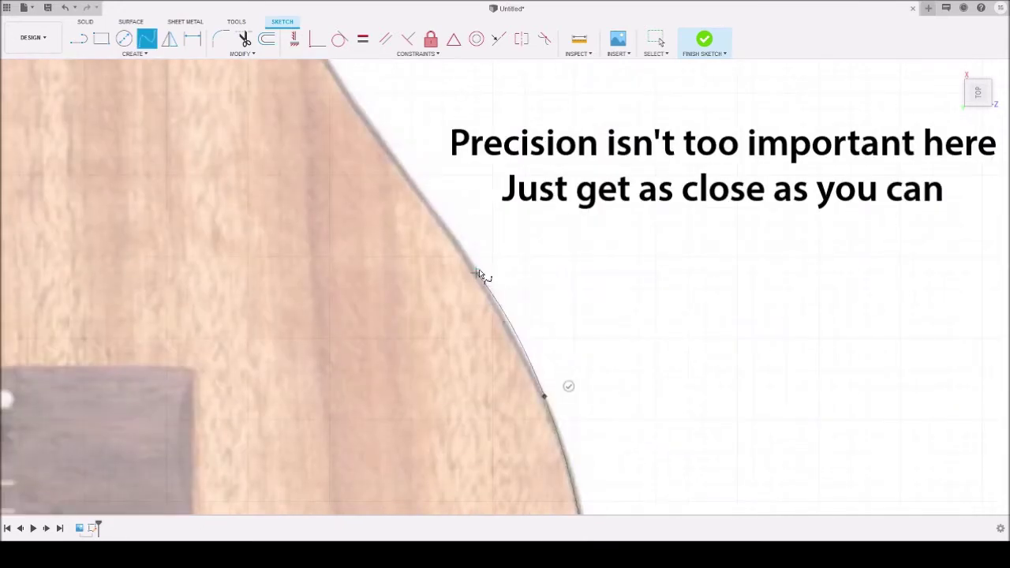
left_click(469, 260)
left_click(412, 176)
Step: Trace the spline through the waist and up the right side toward the upper bout
scroll(412, 176, "up", 2)
scroll(345, 79, "down", 2)
left_click(269, 266)
scroll(181, 354, "up", 3)
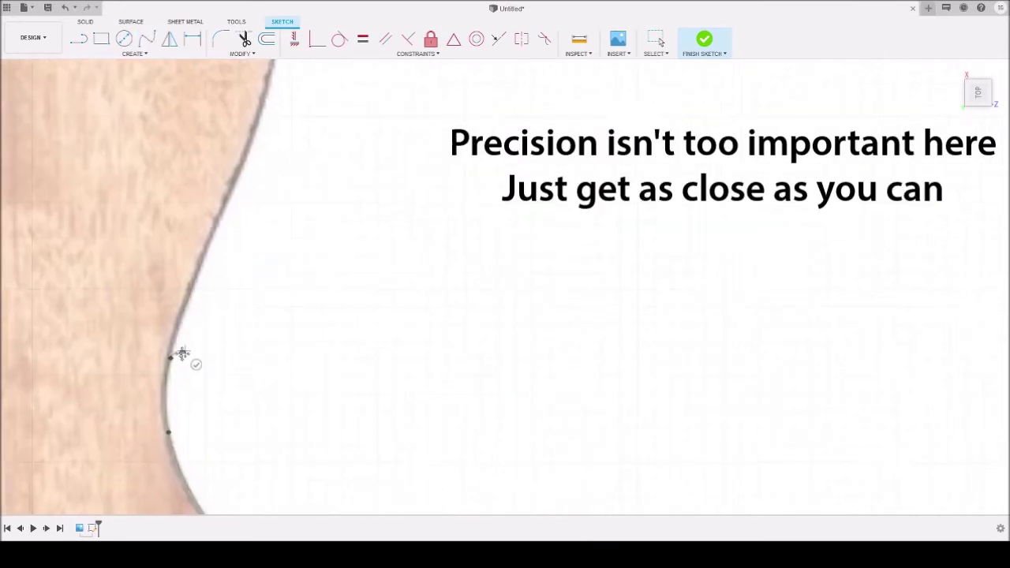
left_click(273, 223)
middle_click_drag(303, 151, 327, 244)
left_click(282, 133)
Step: Carry the spline around the upper bout and end it on the centreline at the neck joint
middle_click_drag(308, 79, 433, 327)
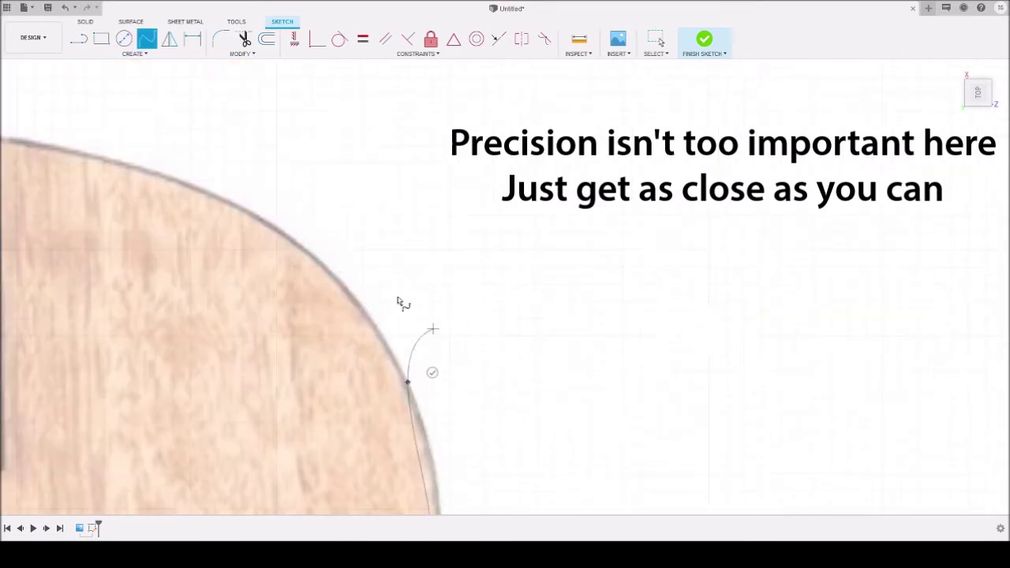
left_click(284, 232)
middle_click_drag(207, 158, 296, 299)
left_click(104, 279)
middle_click_drag(8, 273, 188, 314)
left_click(113, 312)
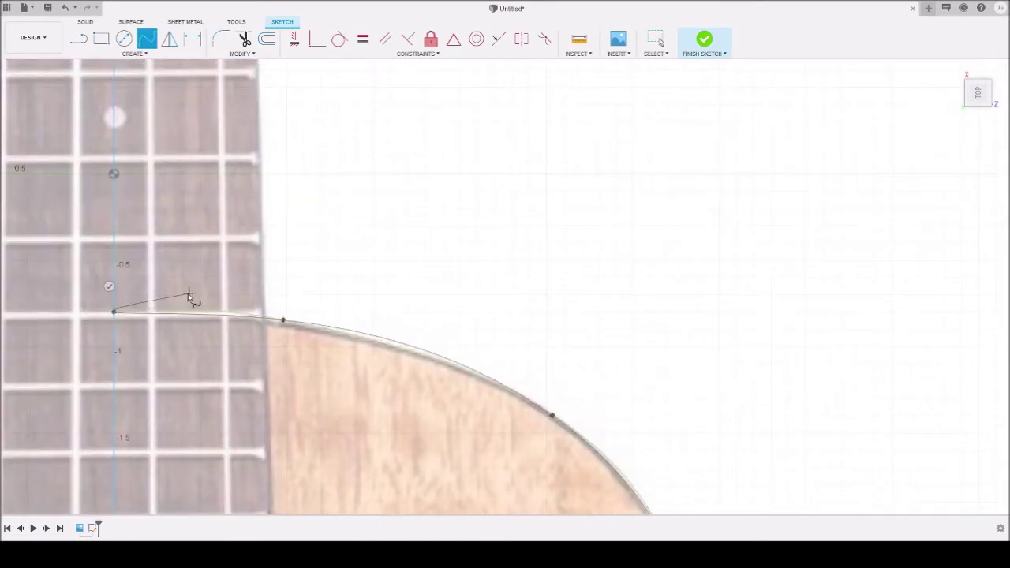
Step: Finish the spline and level its tangent handle at the neck so the curve meets the centreline squarely
key("Return")
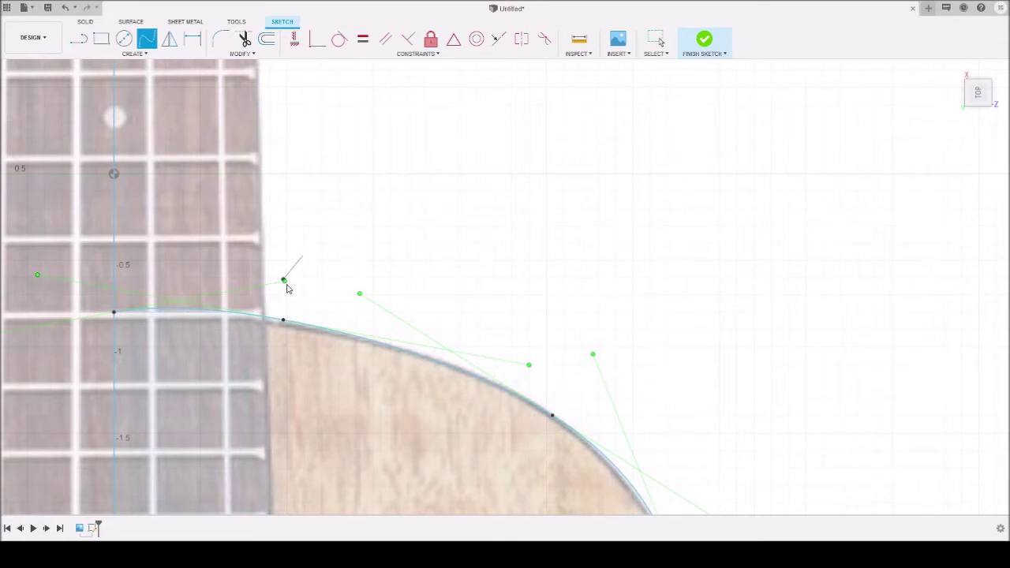
key("Escape")
left_click_drag(285, 286, 285, 322)
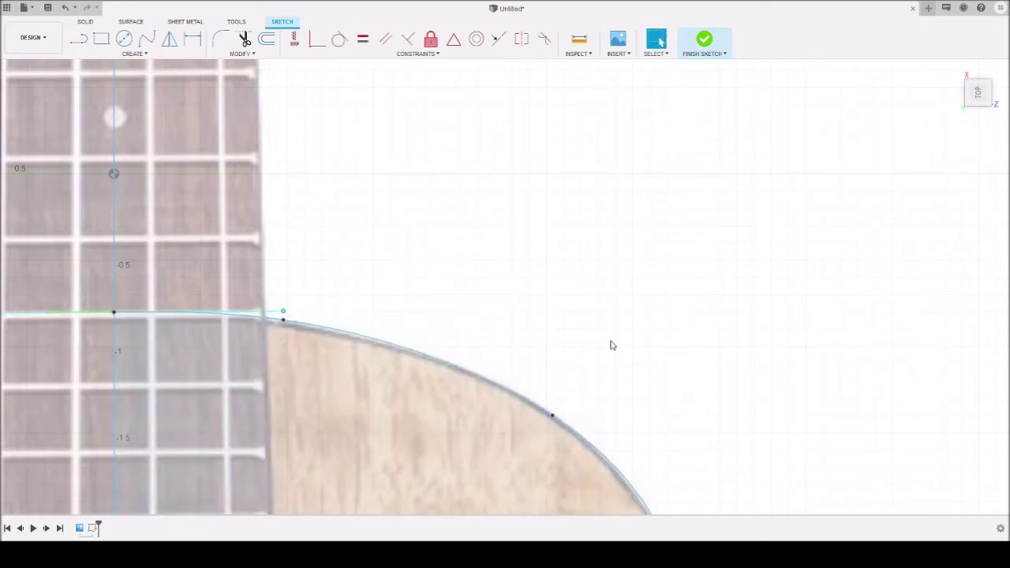
Step: Trim the centreline where it crosses the spline outline at the neck and tail
scroll(611, 345, "down", 5)
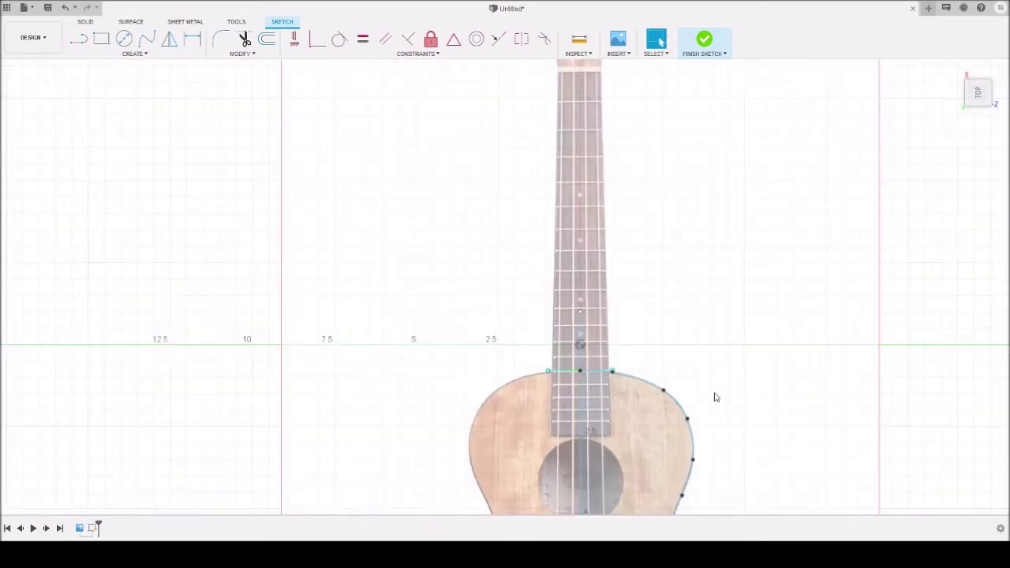
mouse_move(716, 396)
middle_mouse_down()
mouse_move(670, 255)
mouse_move(523, 146)
mouse_move(263, 7)
mouse_move(289, 7)
mouse_move(315, 66)
middle_mouse_up()
scroll(338, 218, "down", 3)
mouse_move(376, 178)
middle_mouse_down()
mouse_move(407, 304)
mouse_move(402, 331)
middle_mouse_up()
scroll(402, 332, "up", 3)
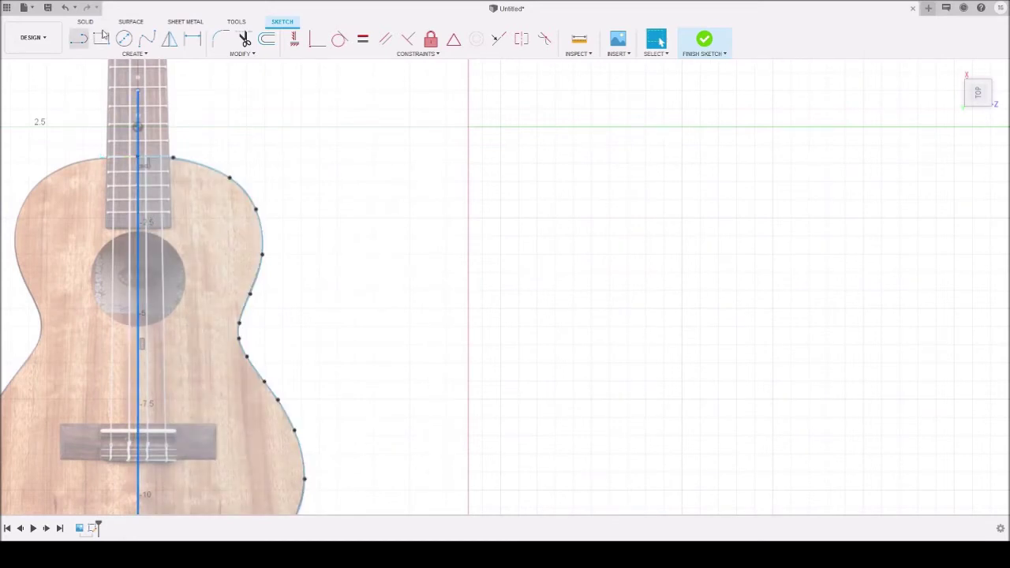
left_click(244, 39)
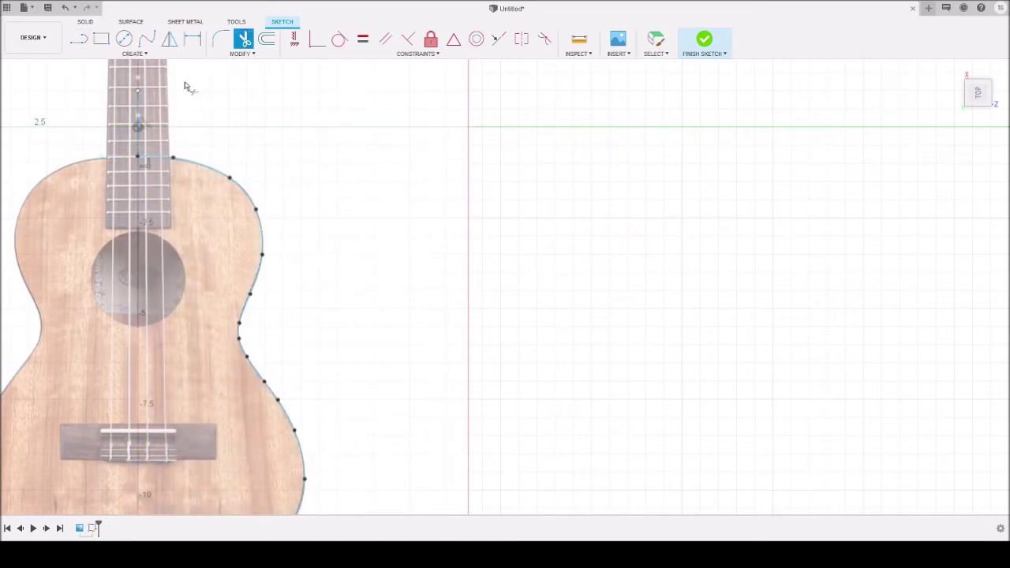
left_click(138, 124)
scroll(141, 138, "down", 3)
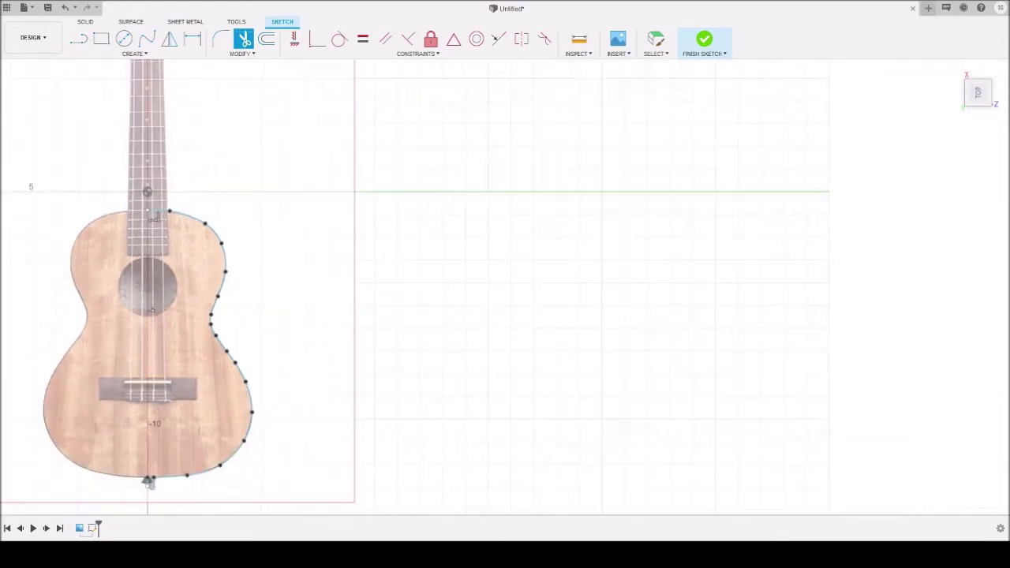
scroll(194, 500, "up", 3)
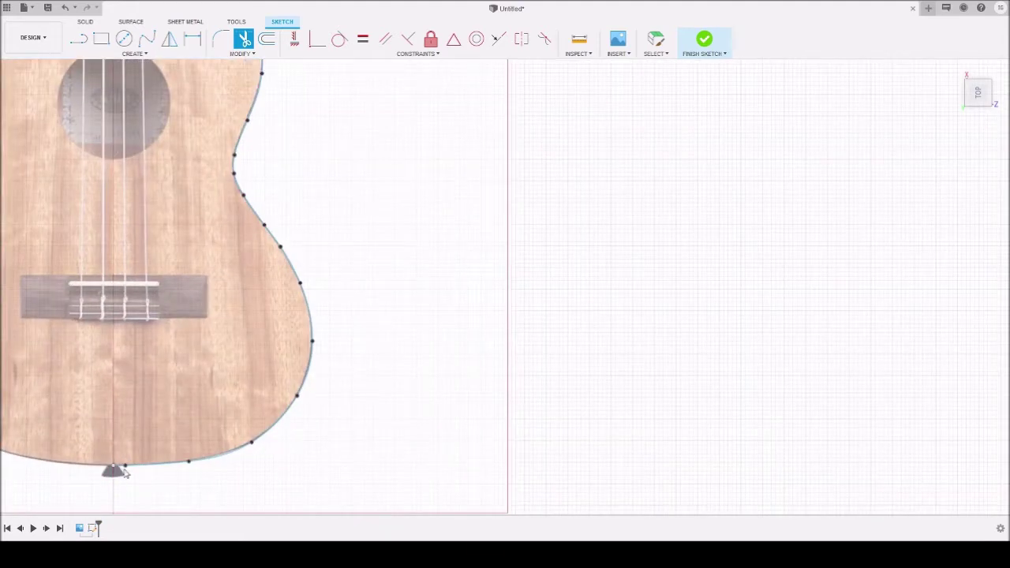
Step: Draw a vertical line from the spline's tail endpoint to its neck endpoint, closing the half-body profile
left_click(78, 39)
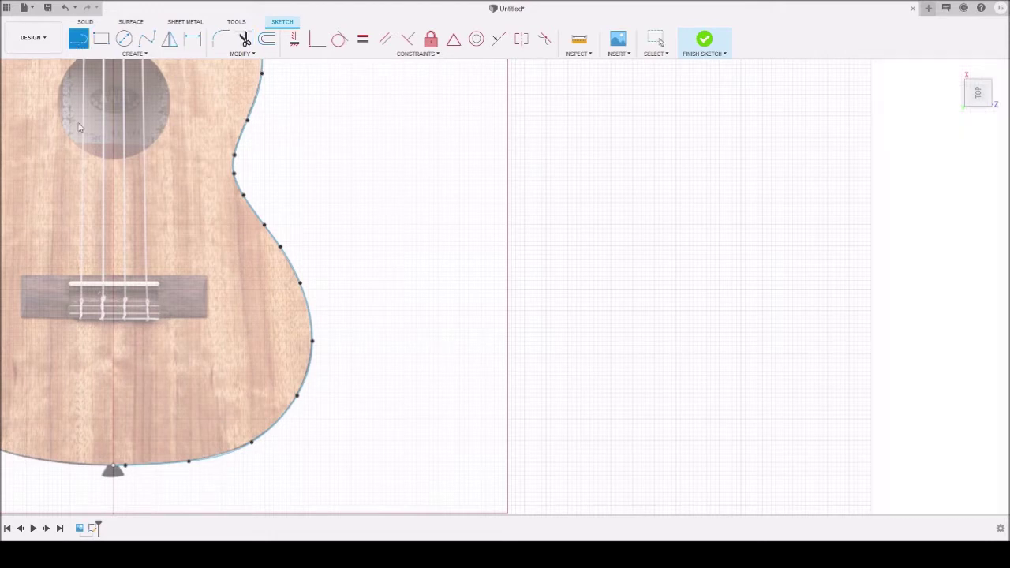
left_click(113, 468)
middle_click_drag(140, 167, 208, 367)
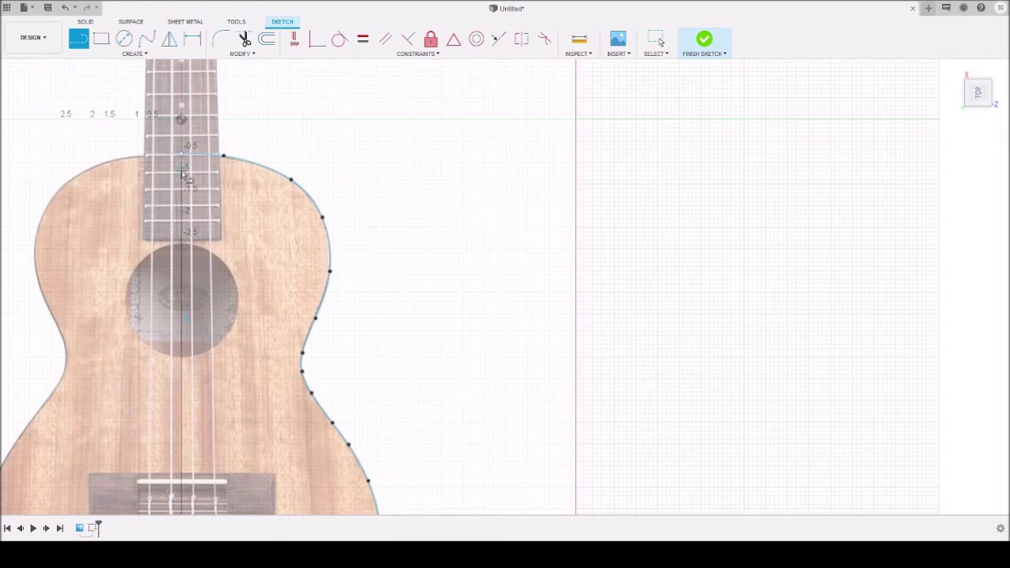
left_click(182, 155)
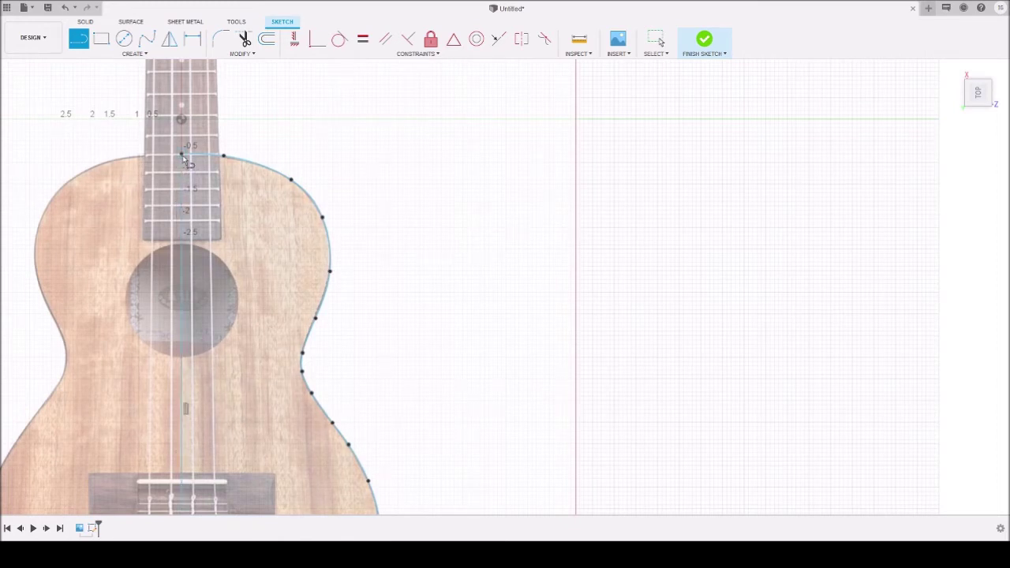
key("Escape")
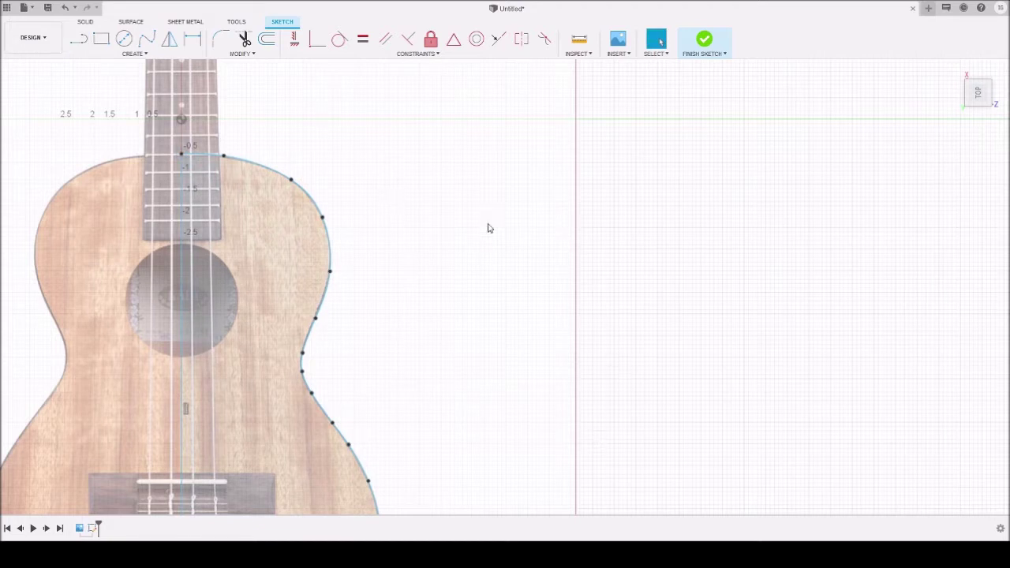
Step: Mirror the right-half body spline about the vertical centreline to complete the body outline
scroll(487, 228, "down", 3)
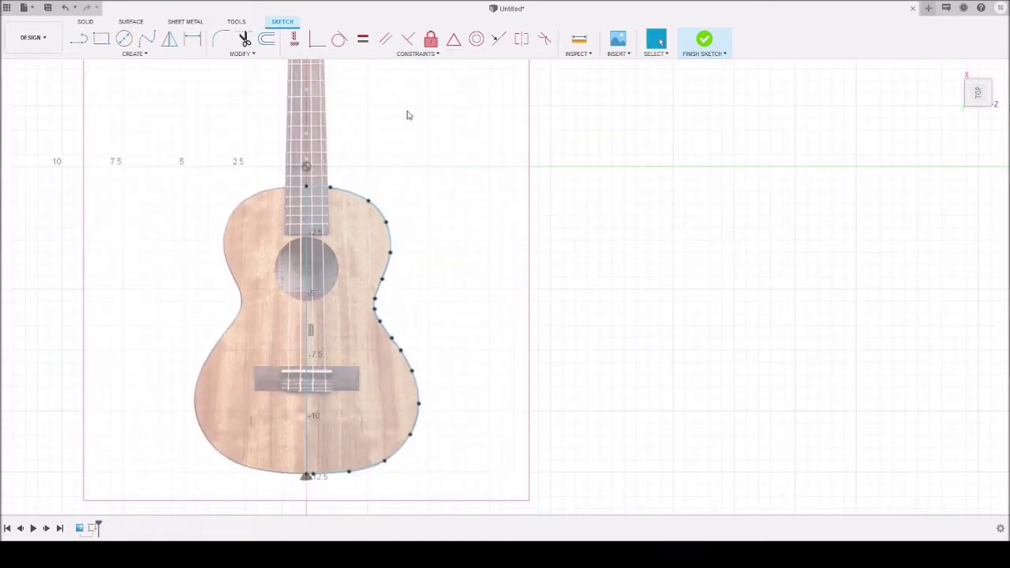
left_click_drag(529, 145, 319, 514)
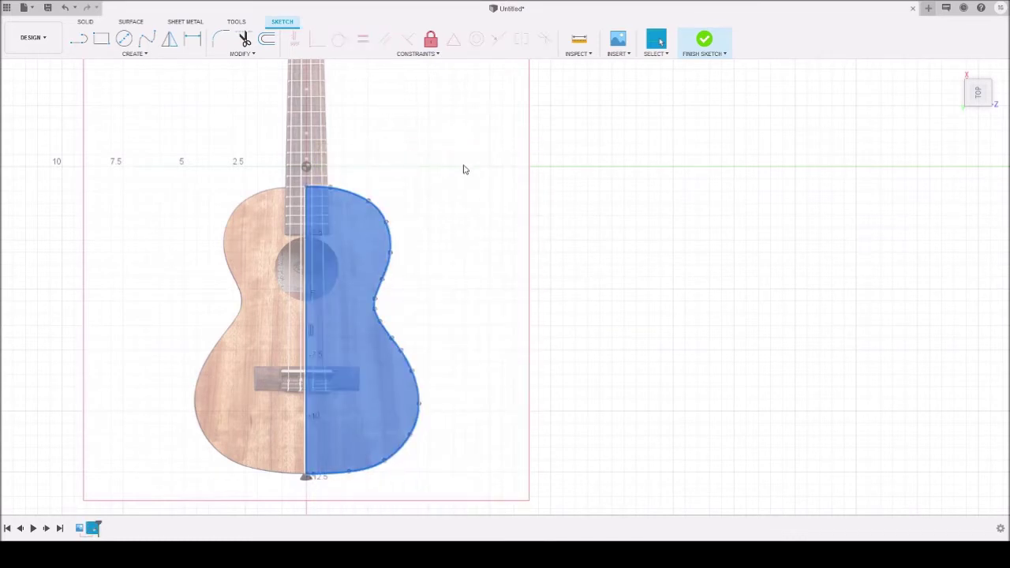
left_click(173, 39)
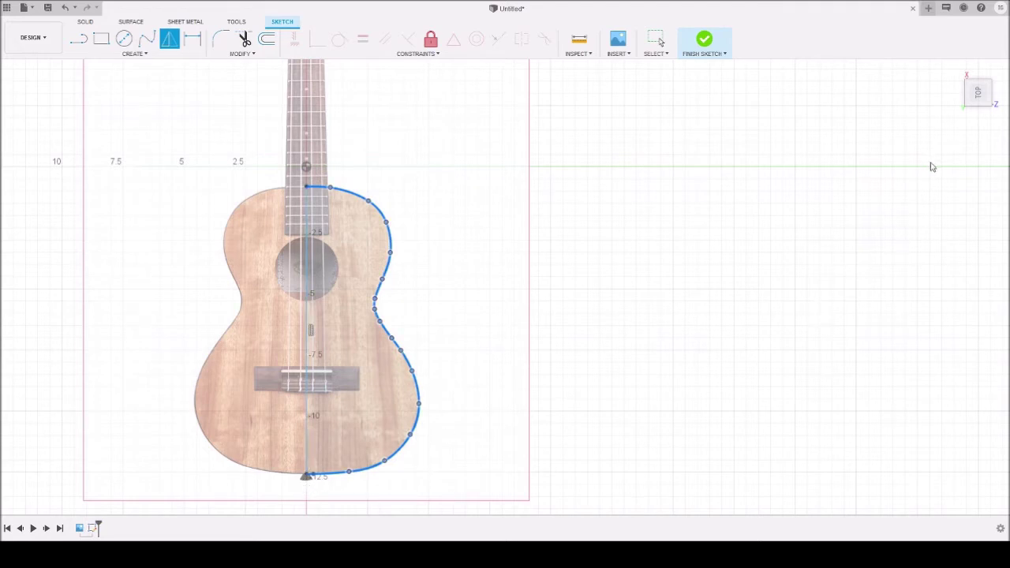
left_click(308, 244)
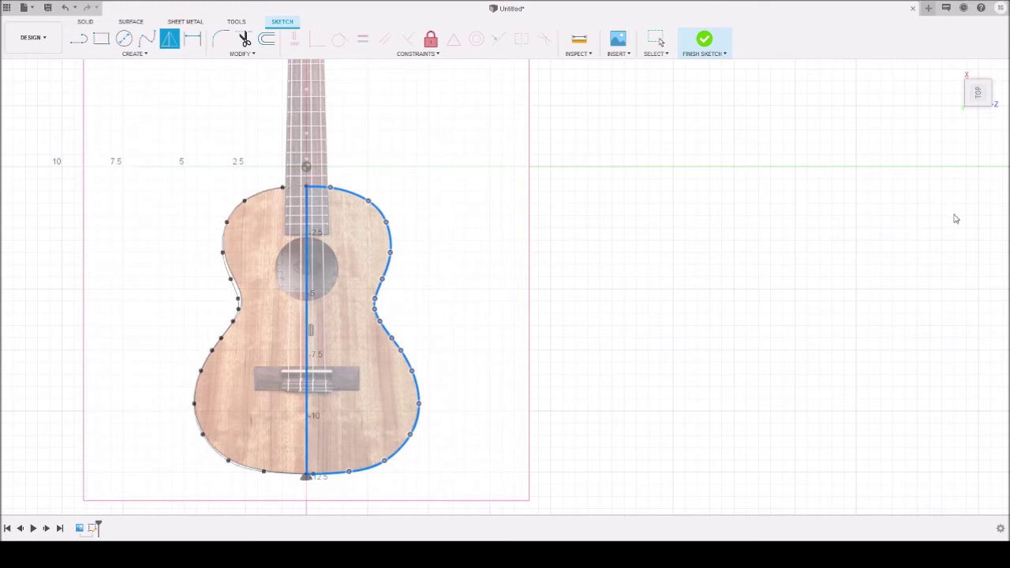
key("Return")
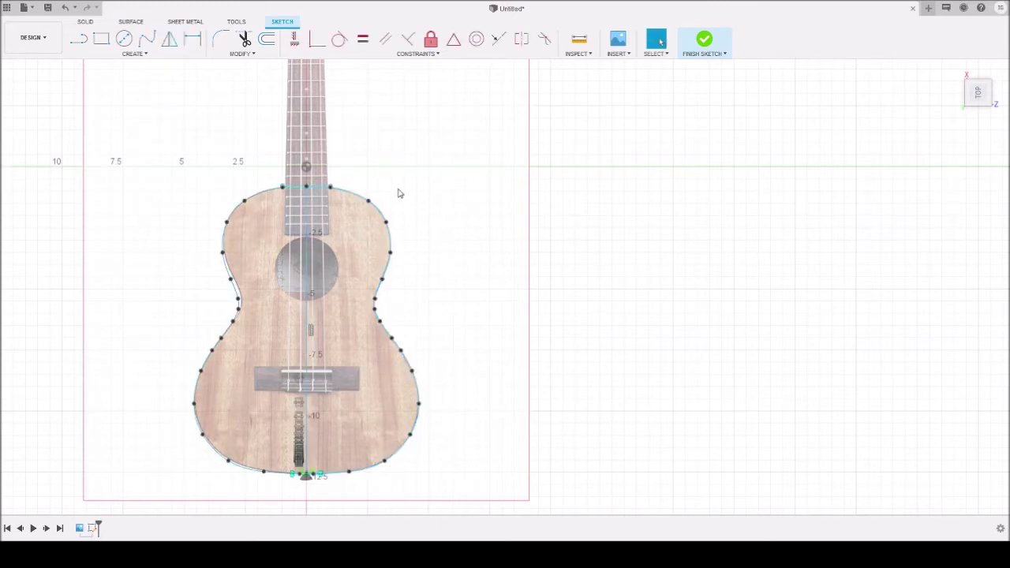
Step: Compare the mirrored body outline with the reference image around the upper bout, waist and lower bout
scroll(382, 162, "up", 3)
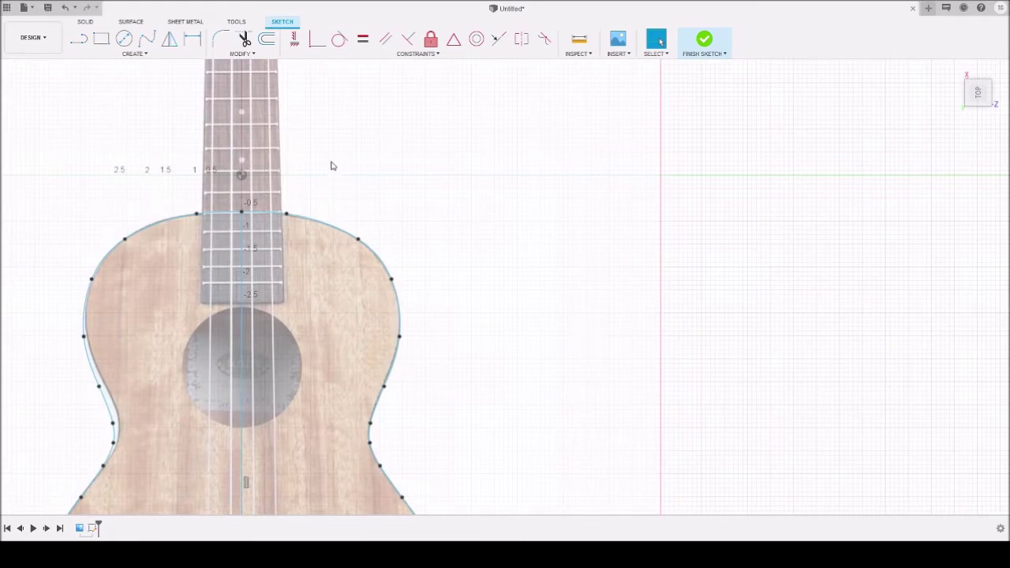
mouse_move(331, 157)
middle_mouse_down()
mouse_move(386, 82)
mouse_move(392, 1)
middle_mouse_up()
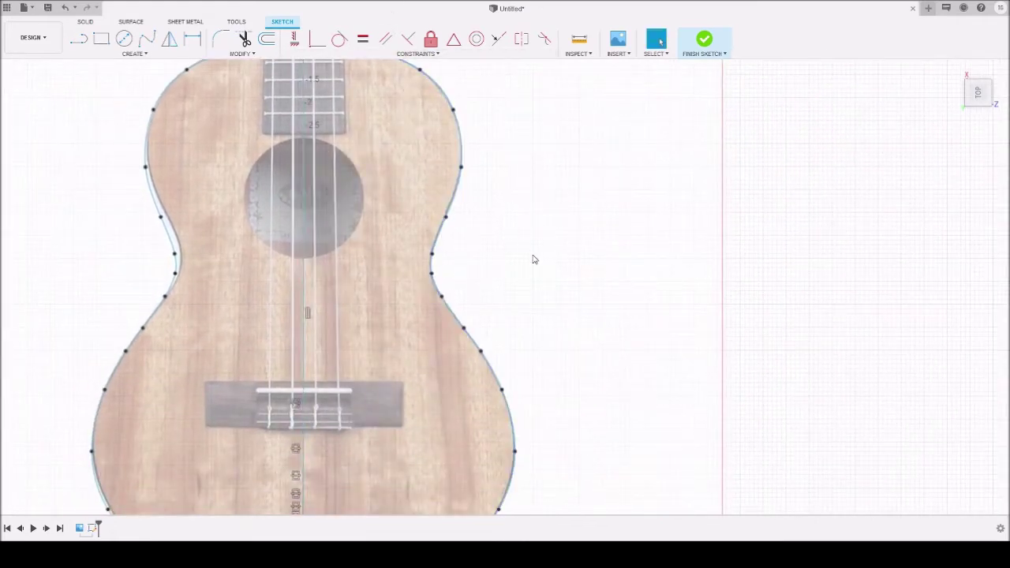
scroll(615, 347, "up", 2)
scroll(605, 422, "down", 4)
mouse_move(619, 373)
middle_mouse_down()
mouse_move(629, 214)
mouse_move(547, 325)
mouse_move(538, 354)
middle_mouse_up()
scroll(539, 354, "up", 1)
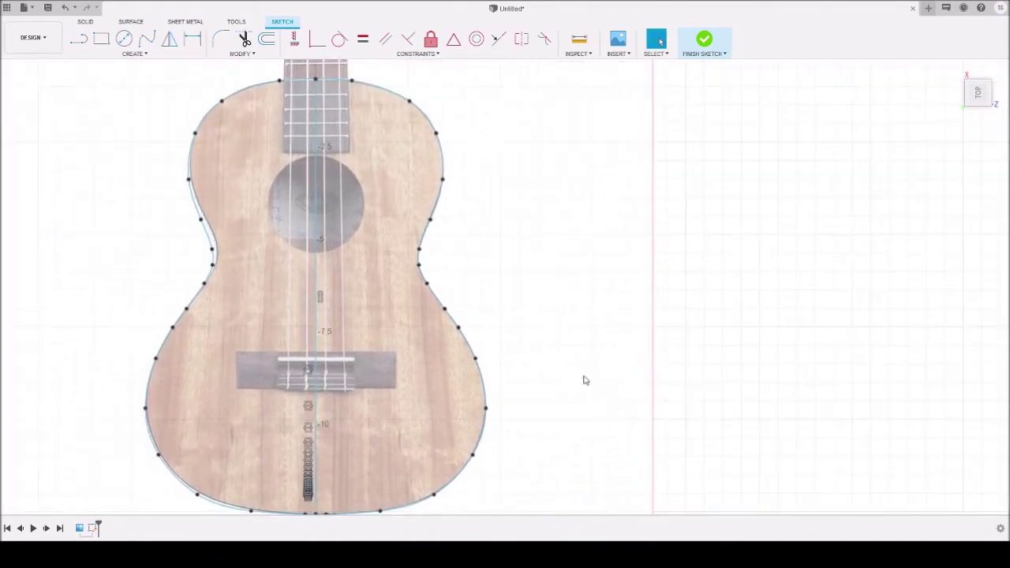
scroll(590, 396, "down", 1)
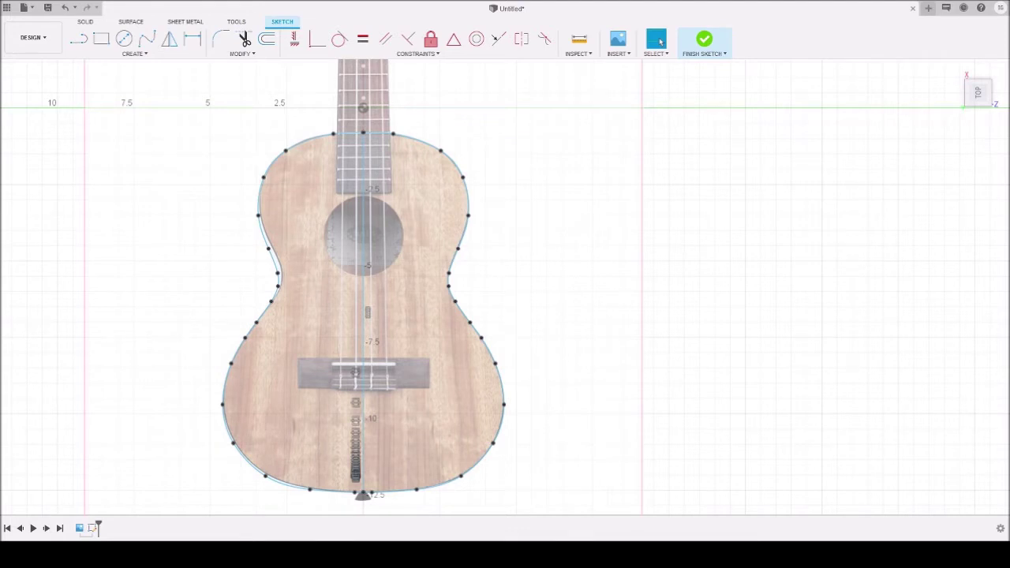
Step: Edit the ukulele reference canvas and lower its opacity until the image is almost invisible
left_click(79, 528)
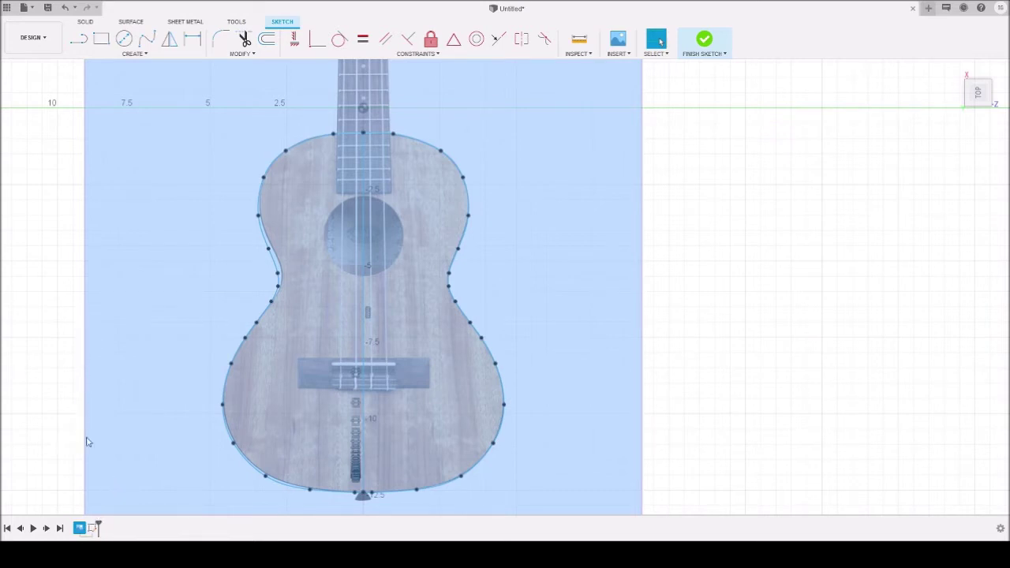
left_click(110, 488)
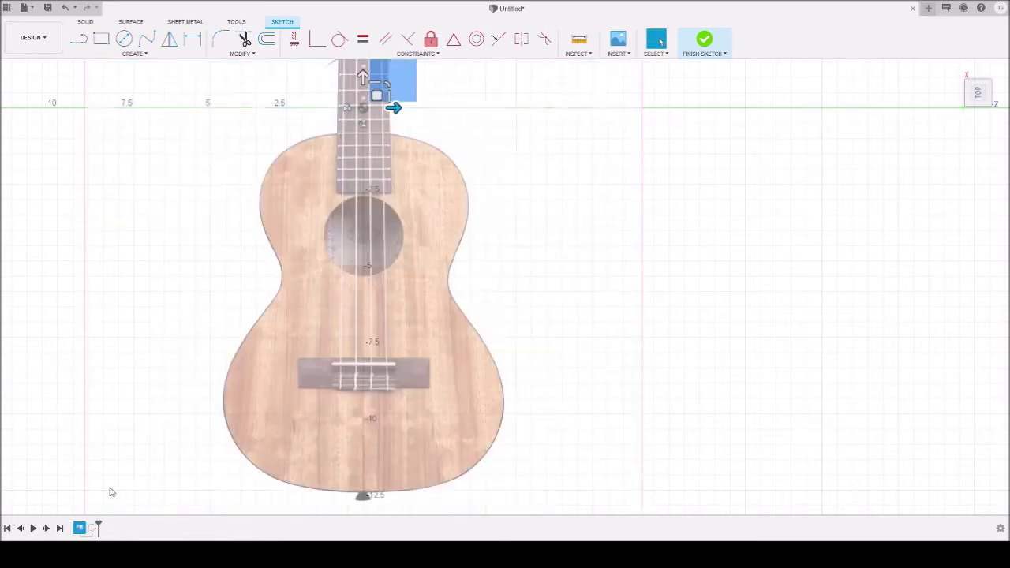
left_click_drag(964, 206, 936, 217)
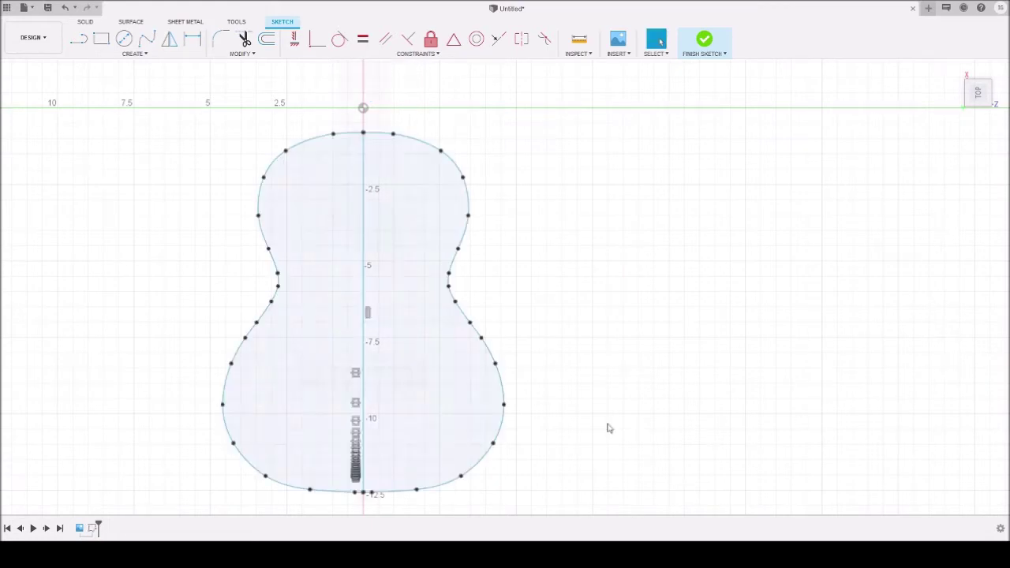
Step: Inspect the complete body outline without the reference image, highlighting the whole sketch to check its closed profiles
scroll(385, 234, "down", 5)
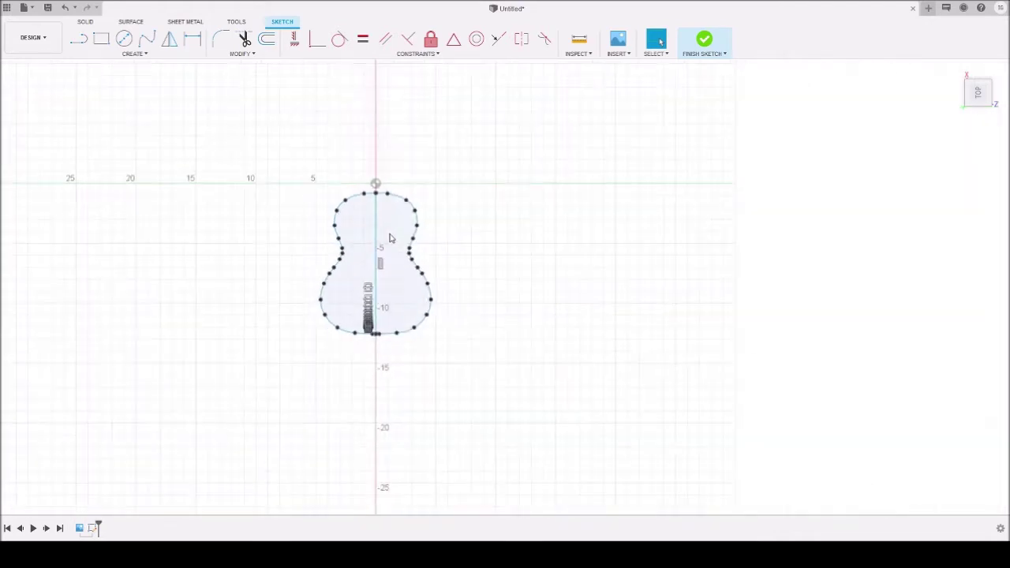
scroll(505, 270, "up", 3)
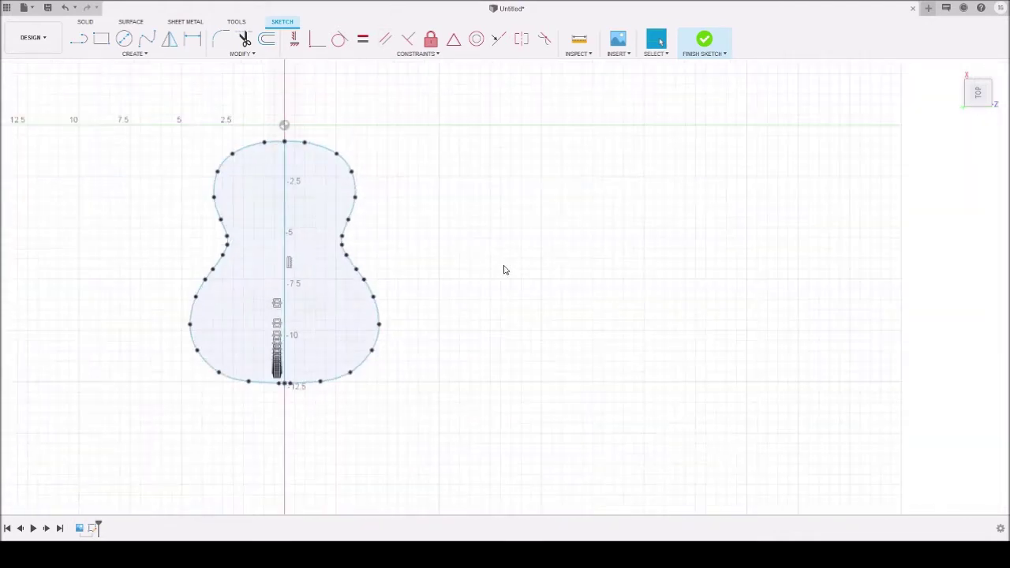
left_click(93, 531)
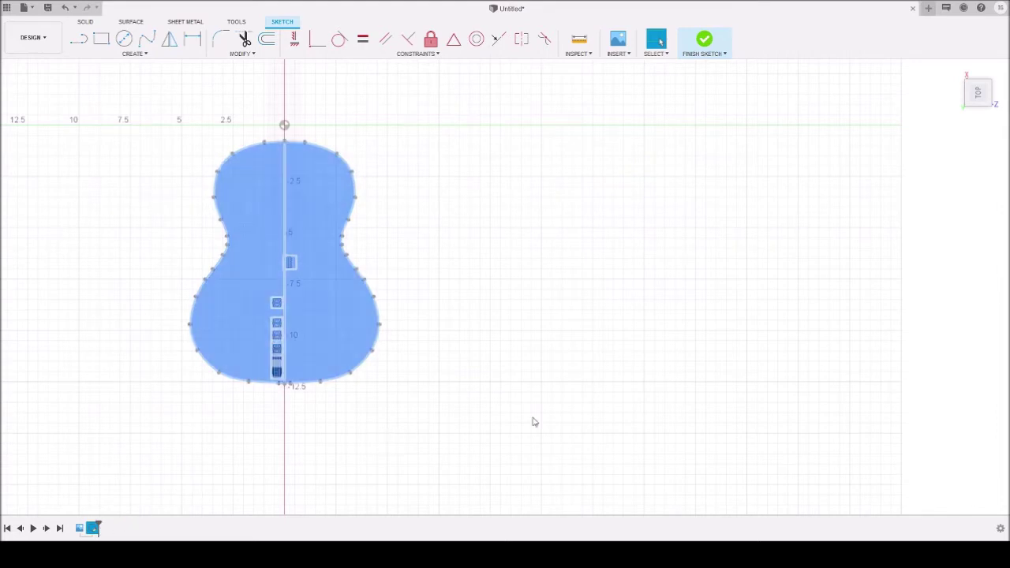
left_click(667, 280)
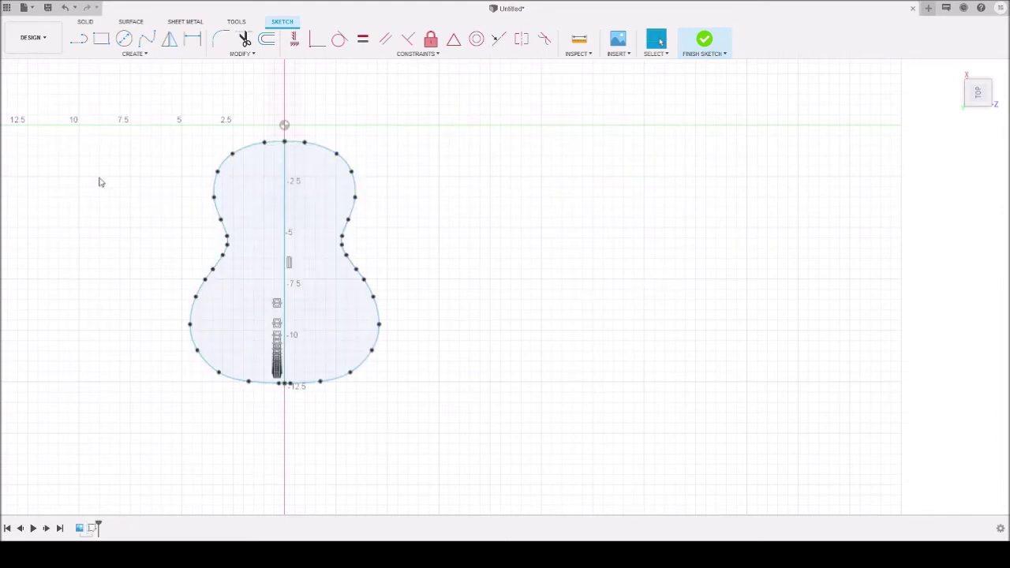
mouse_move(49, 199)
middle_mouse_down()
mouse_move(132, 194)
mouse_move(114, 226)
middle_mouse_up()
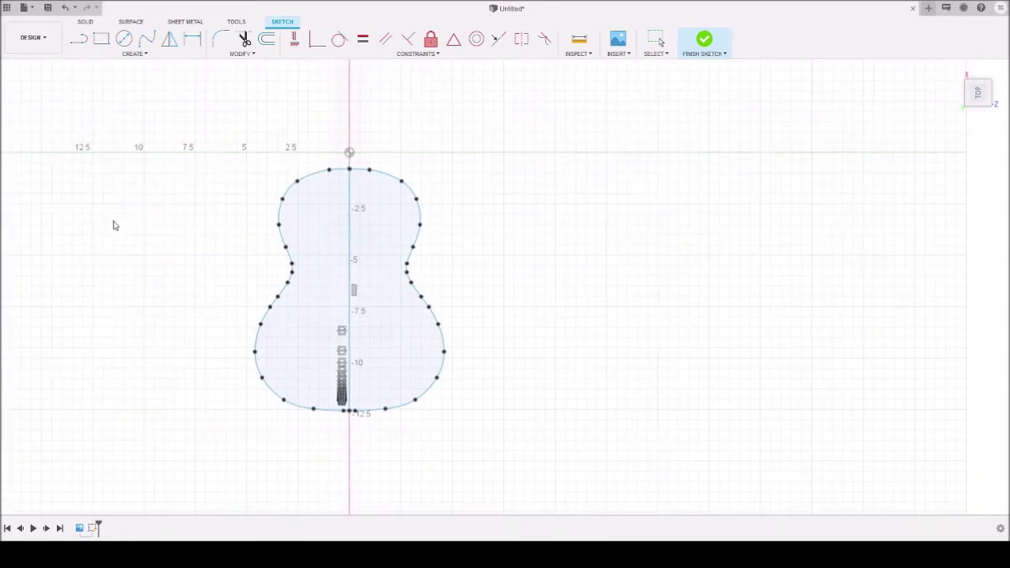
scroll(308, 171, "up", 2)
scroll(308, 171, "up", 1)
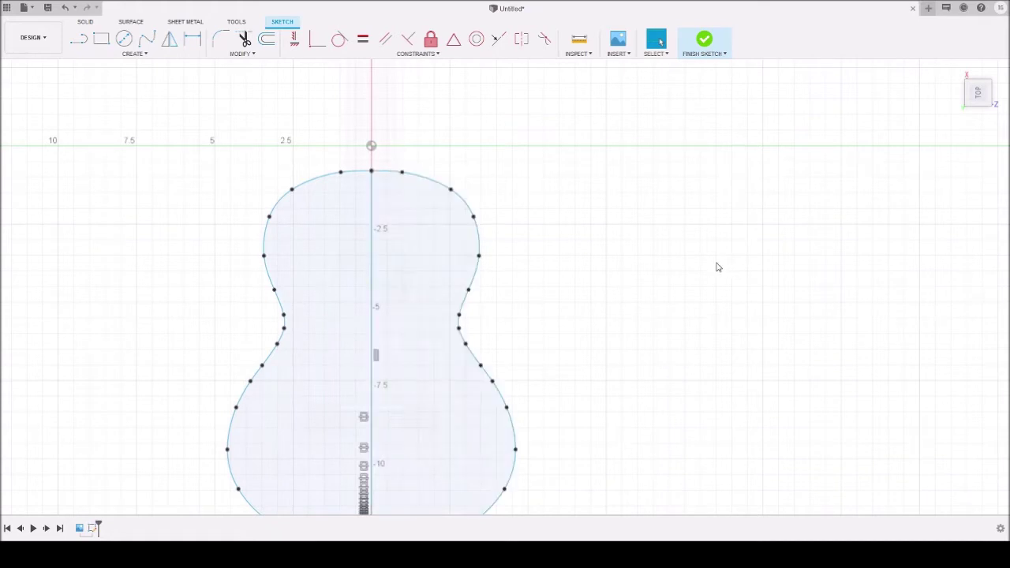
mouse_move(606, 359)
middle_mouse_down()
mouse_move(577, 239)
mouse_move(575, 287)
middle_mouse_up()
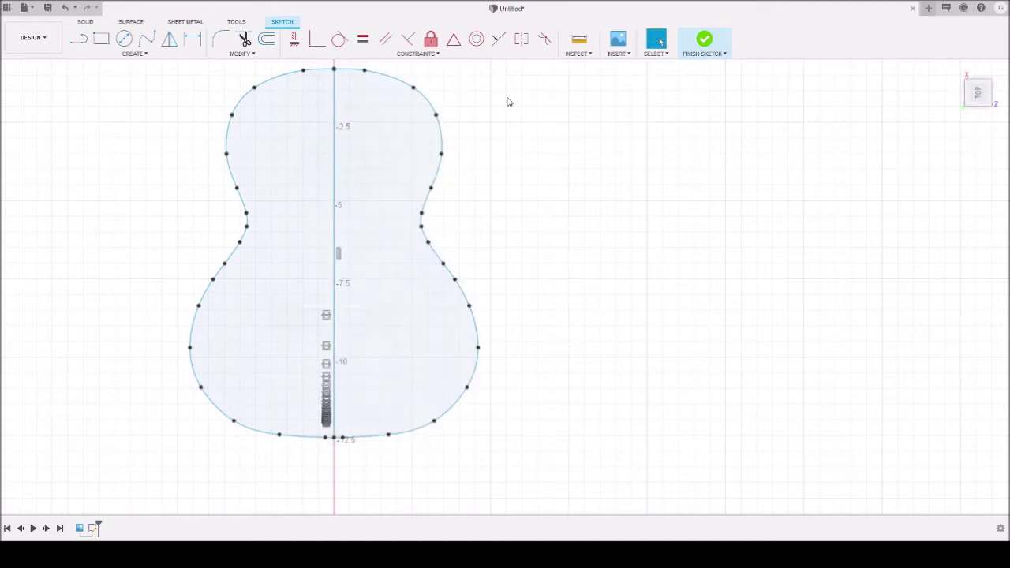
scroll(614, 104, "down", 3)
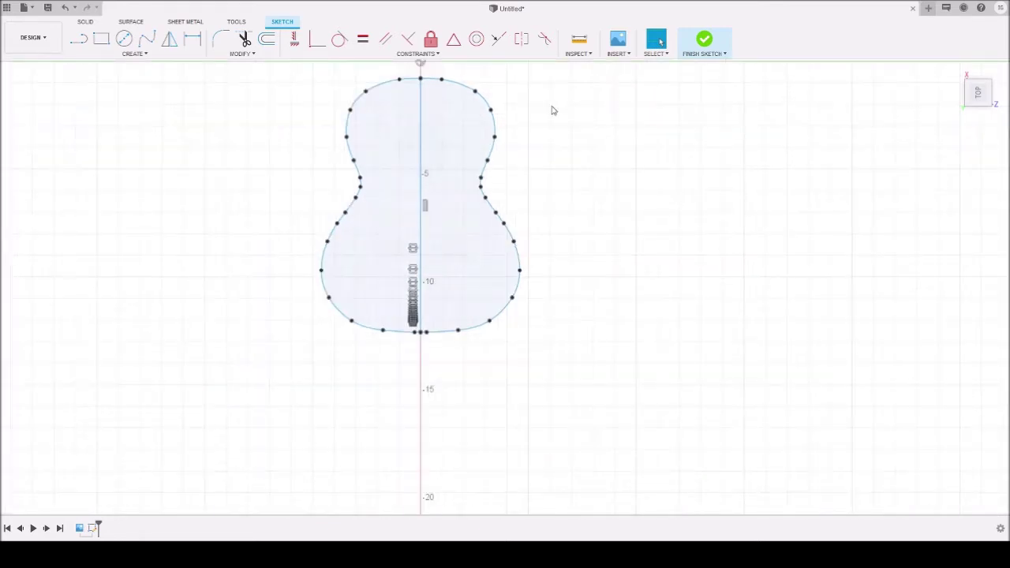
middle_click_drag(550, 106, 499, 200)
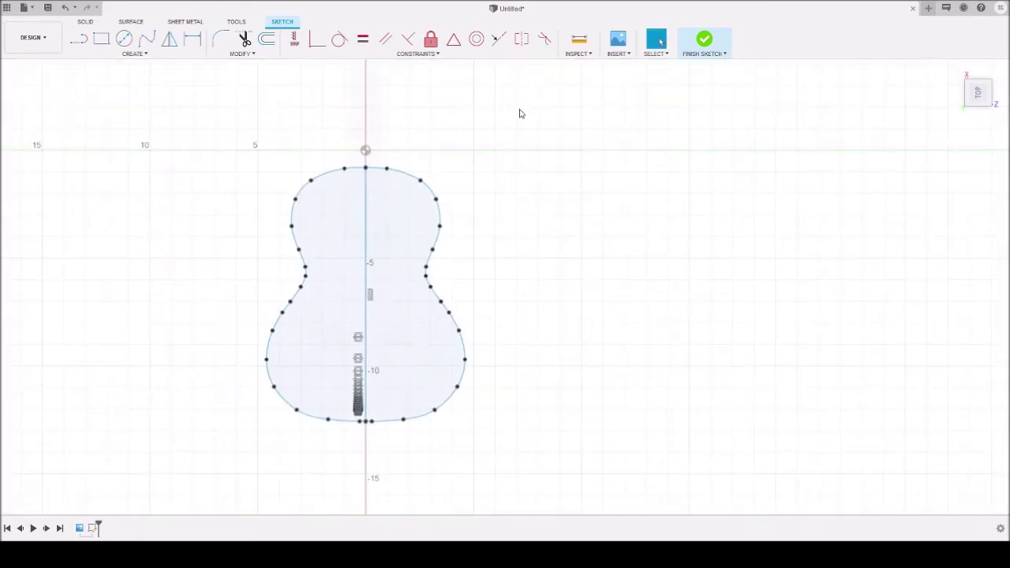
mouse_move(519, 109)
left_mouse_down()
mouse_move(544, 340)
mouse_move(410, 505)
mouse_move(201, 493)
left_mouse_up()
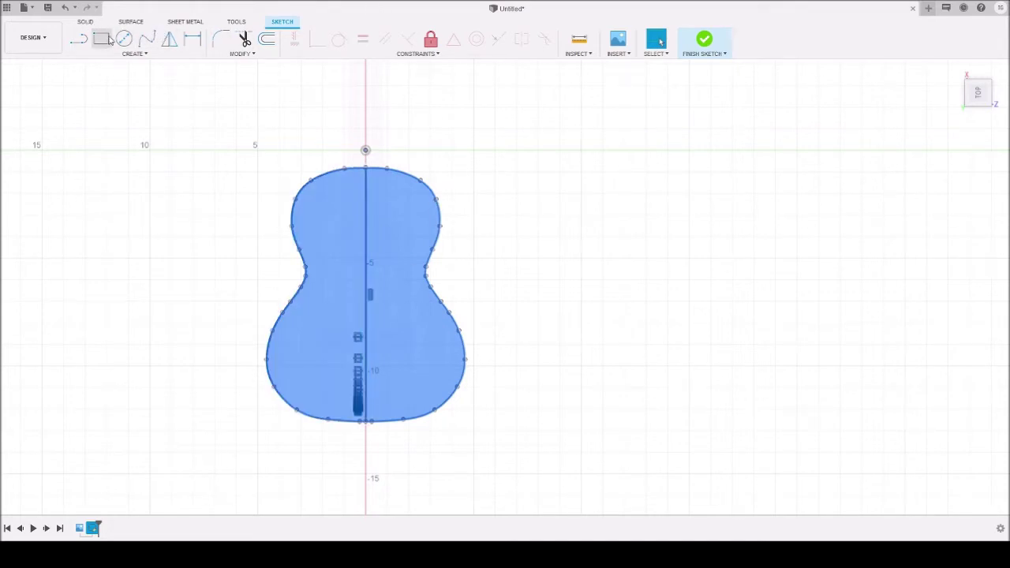
left_click(268, 41)
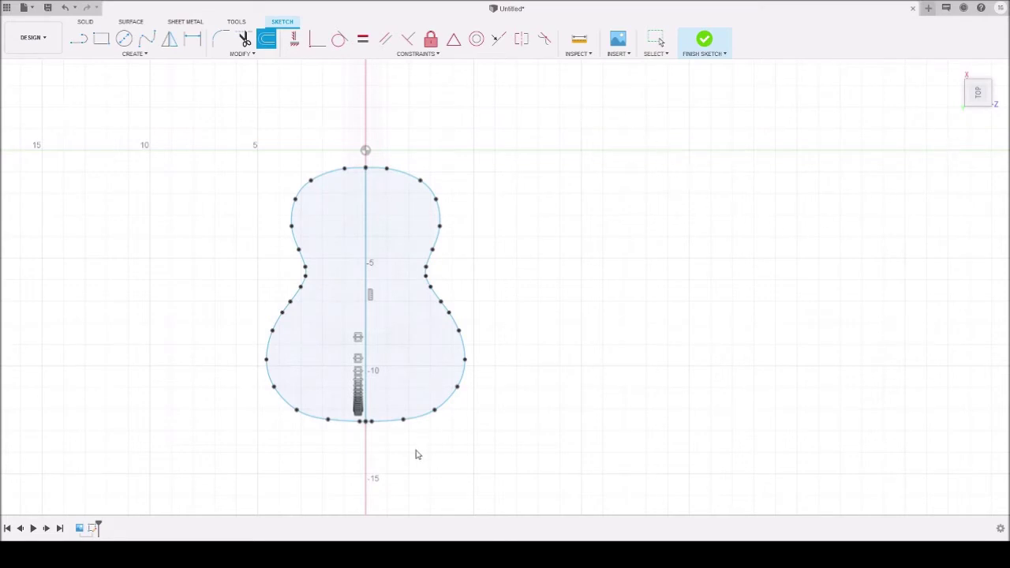
left_click(377, 401)
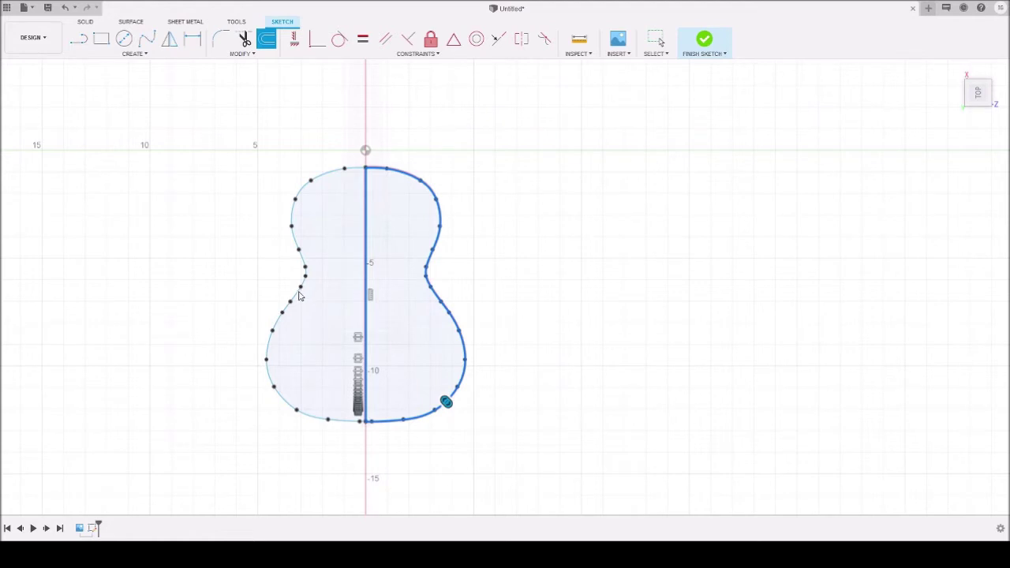
left_click(442, 399)
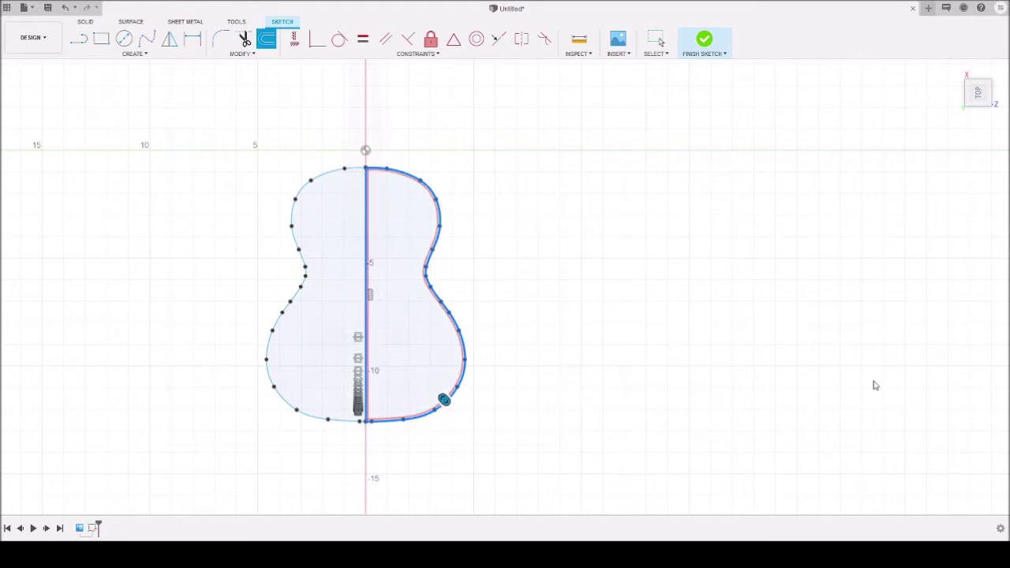
key("Escape")
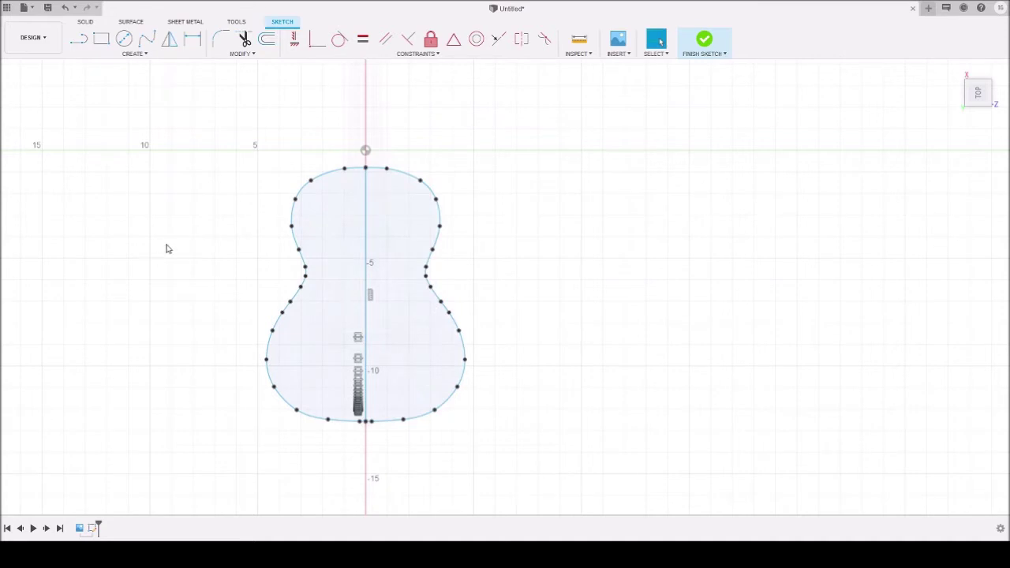
Step: Delete the vertical centreline inside the body and offset both halves of the outline inward by 0.1
left_click(366, 194)
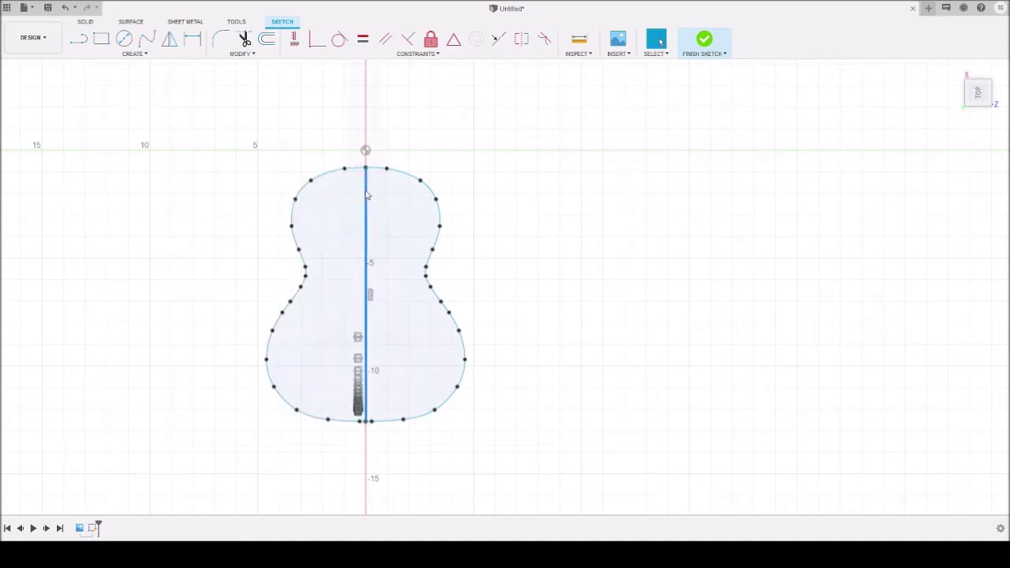
key("Delete")
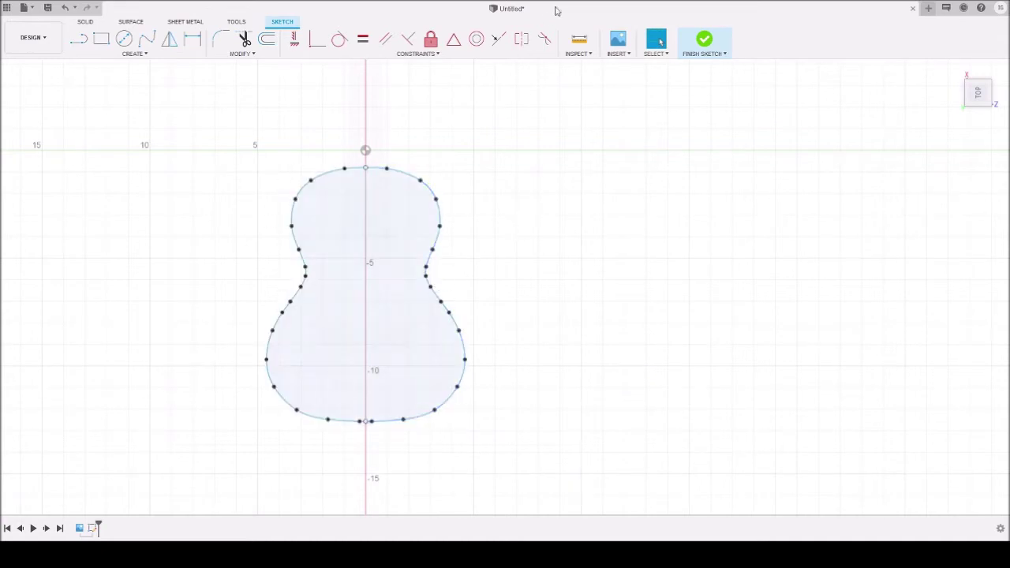
left_click(268, 46)
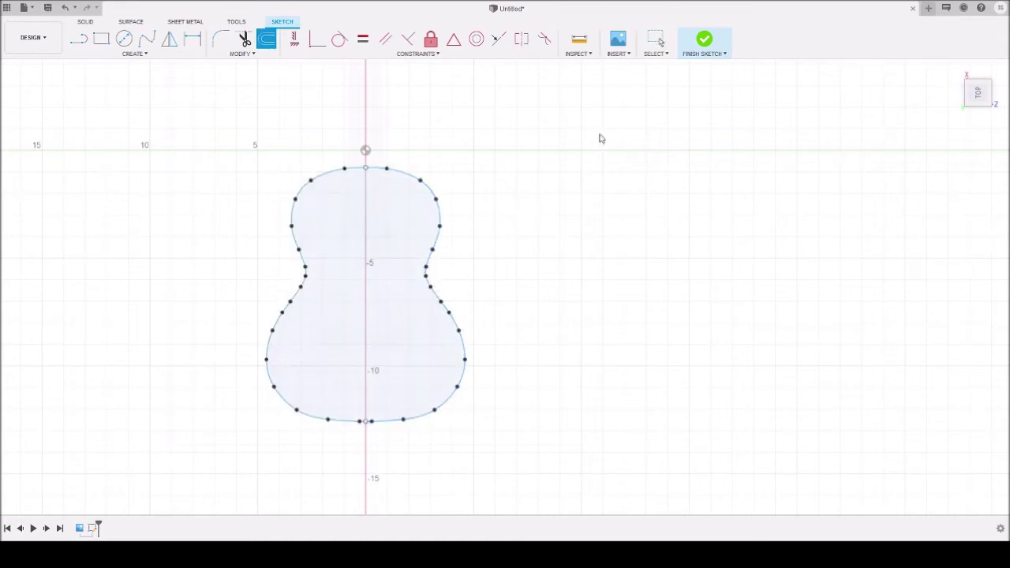
left_click(440, 209)
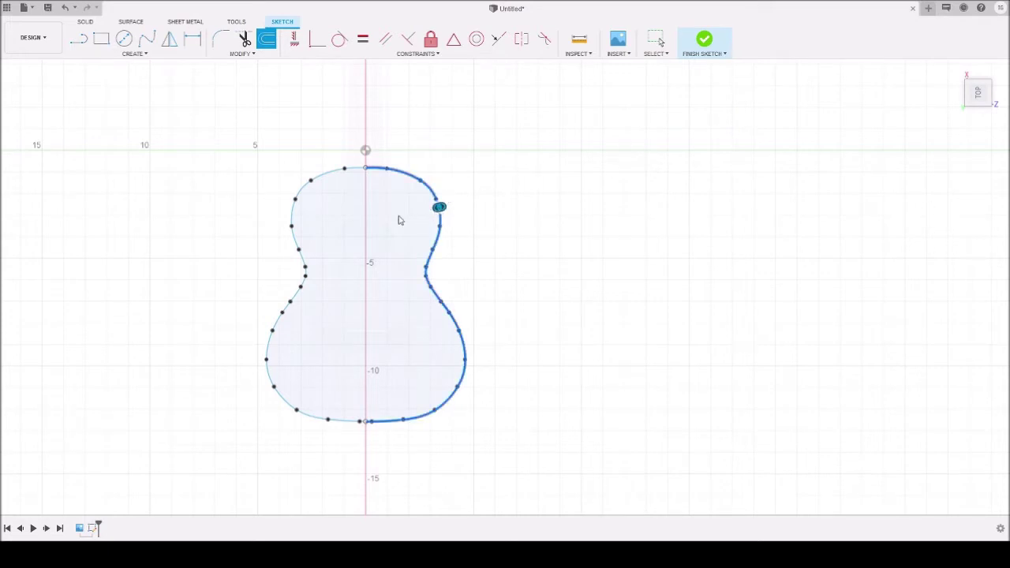
left_click(293, 237)
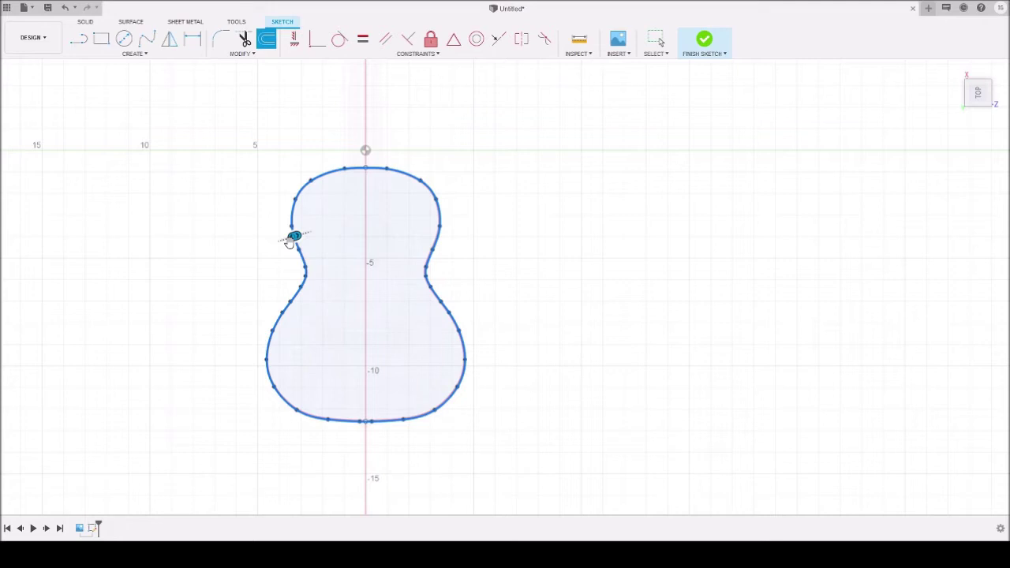
type(".1")
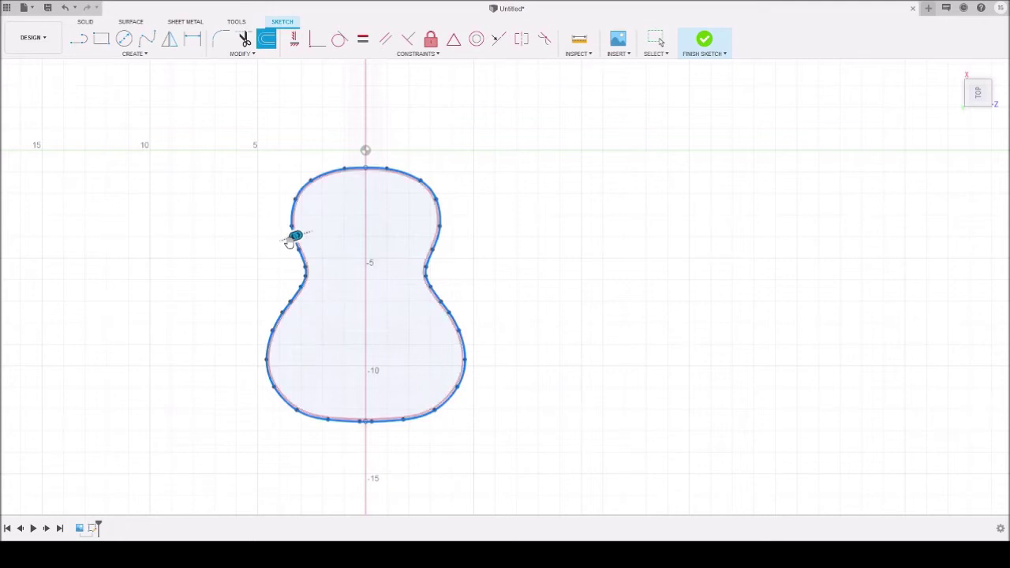
scroll(394, 379, "up", 5)
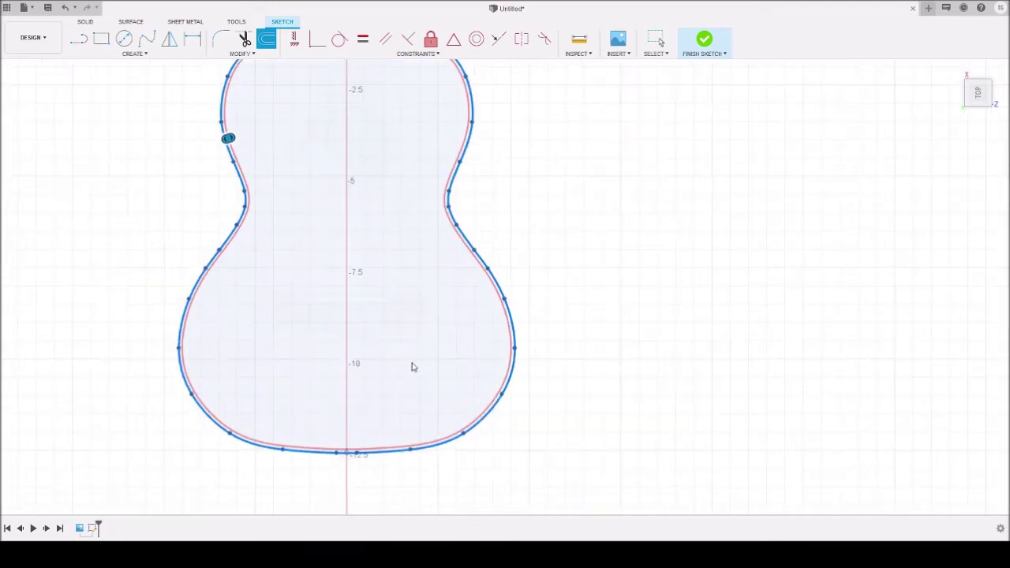
scroll(412, 367, "down", 4)
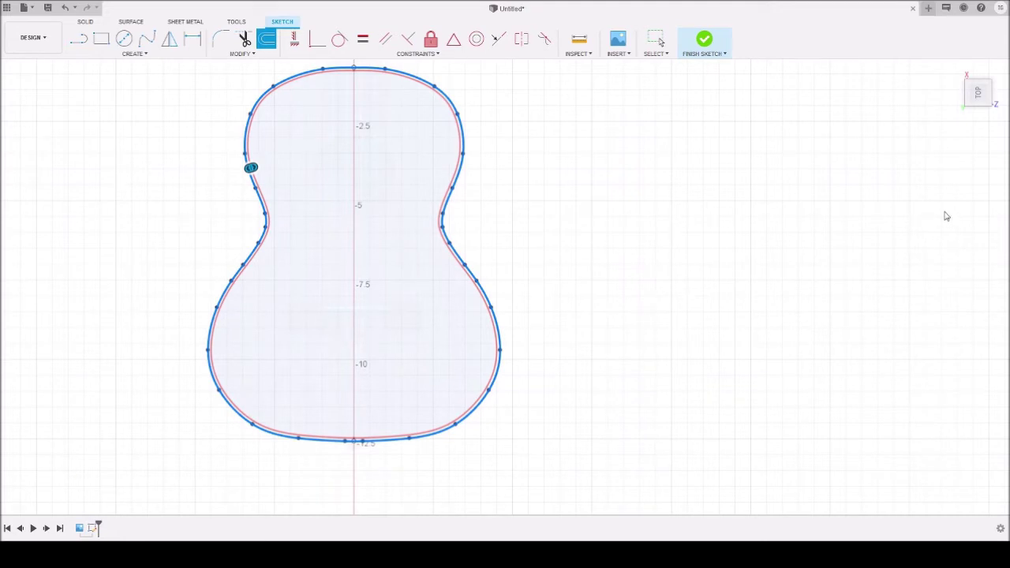
key("Return")
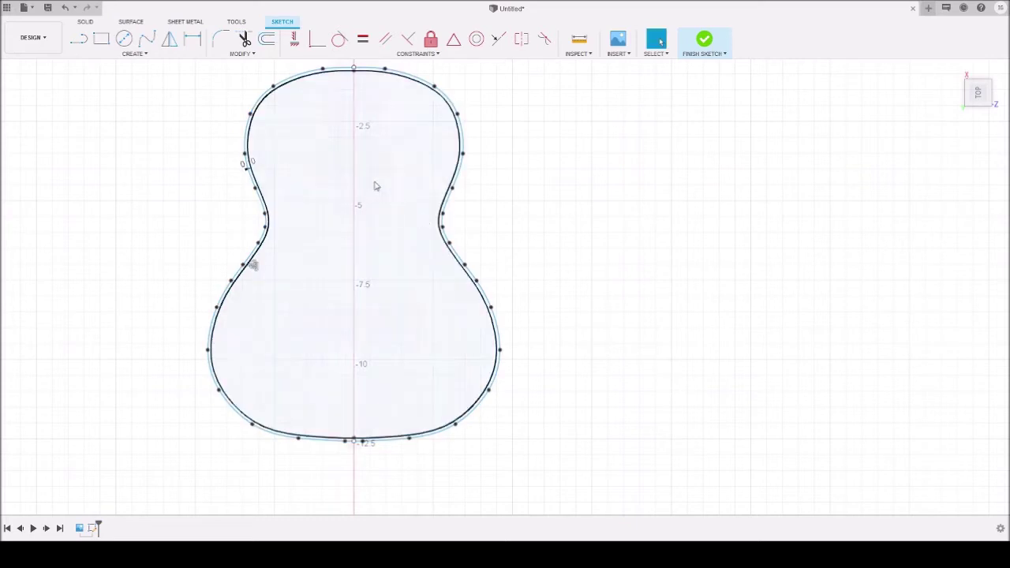
Step: Finish the outline sketch and extrude the narrow profile between the two body outlines into the ukulele's side walls
scroll(292, 118, "up", 3)
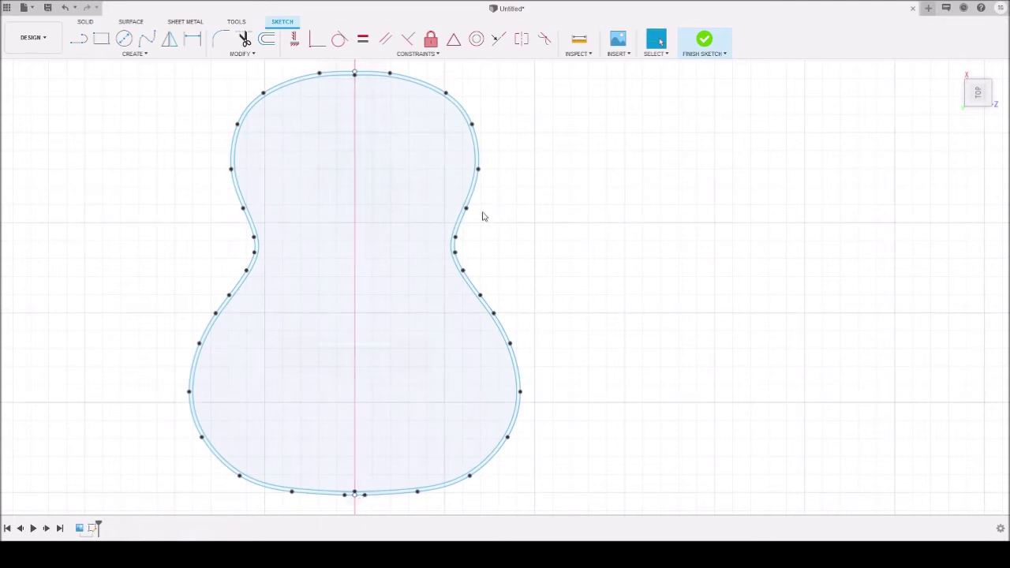
key("e")
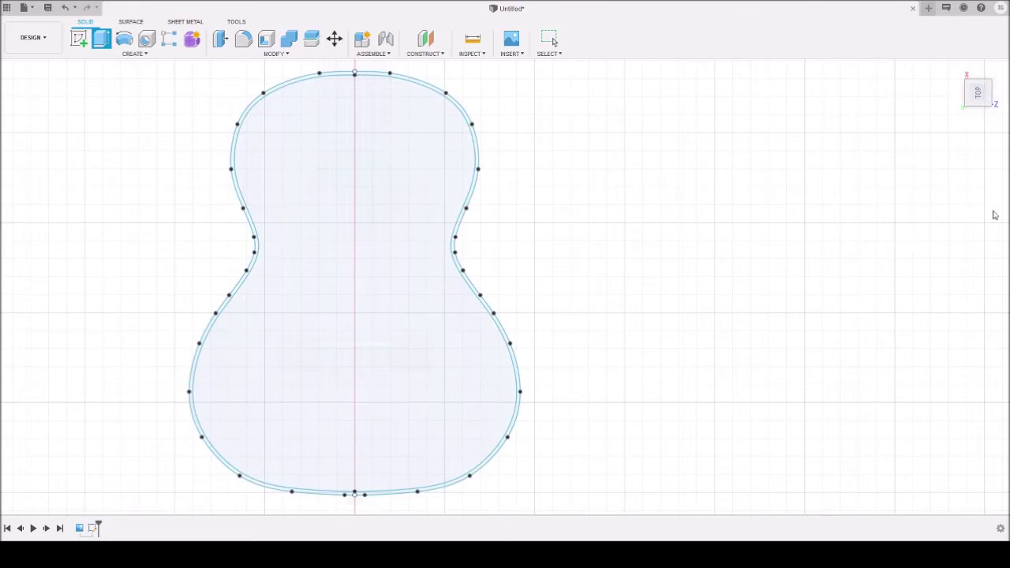
key("Escape")
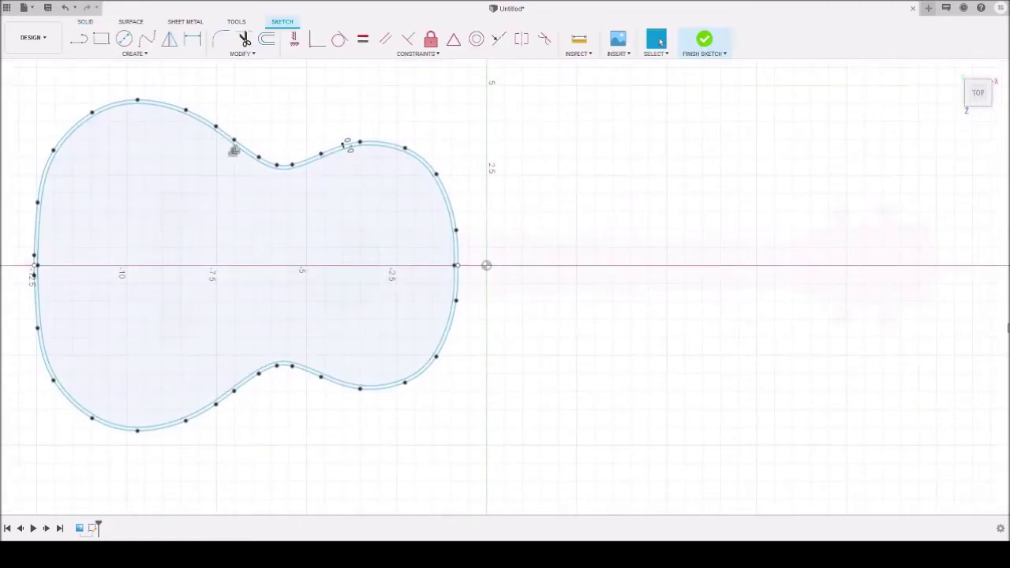
left_click(979, 344)
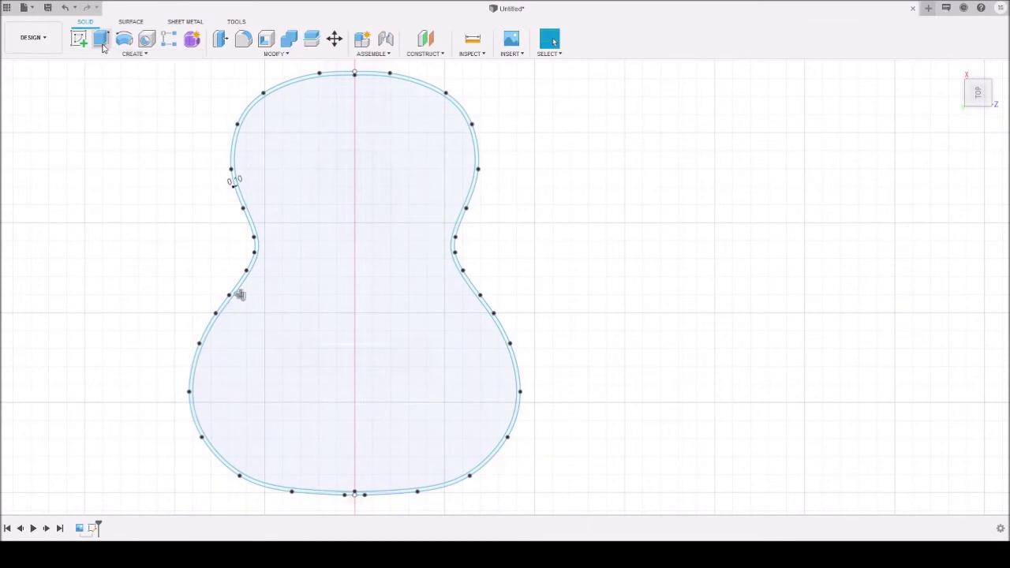
left_click(102, 43)
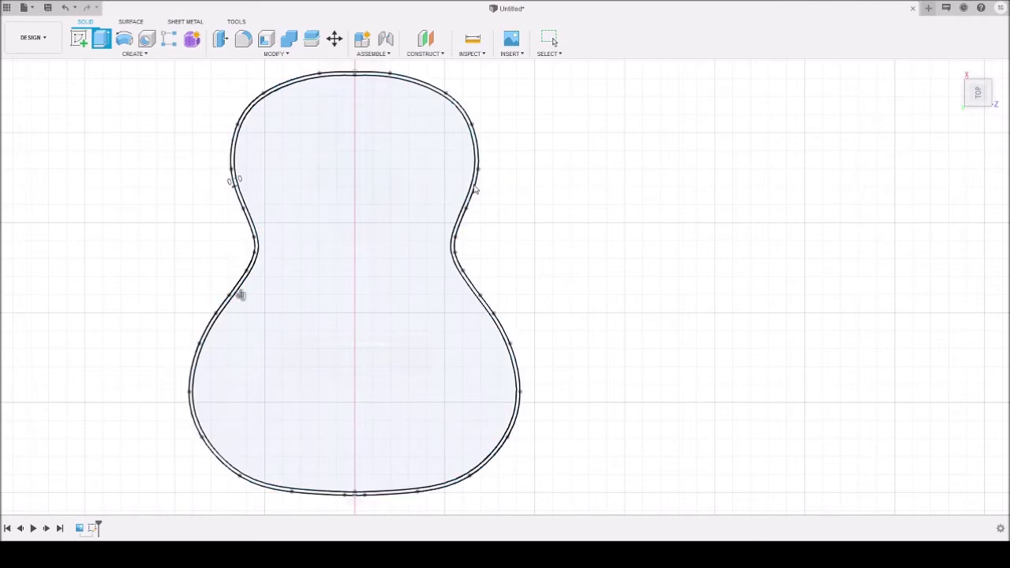
left_click(474, 189)
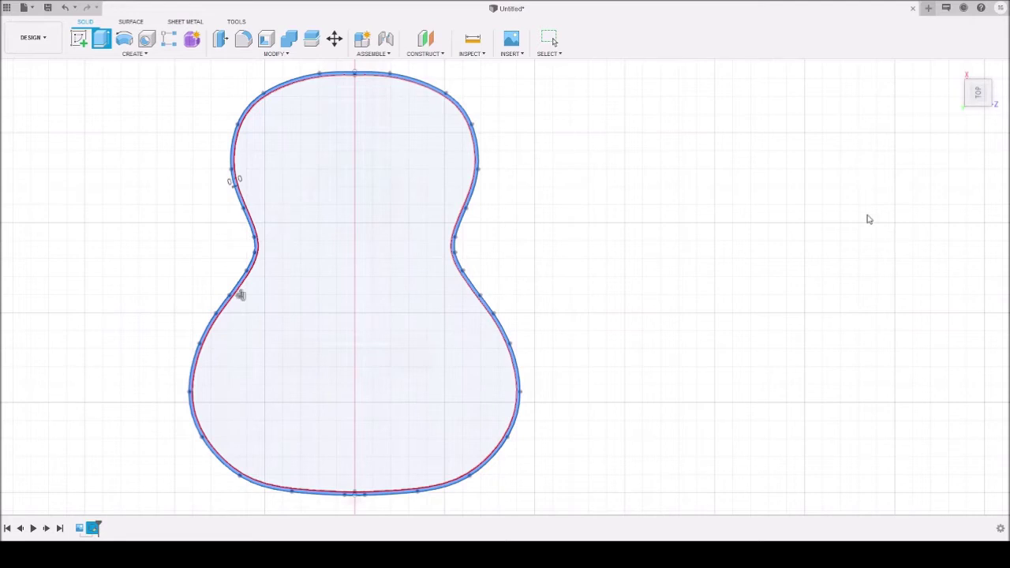
key("Return")
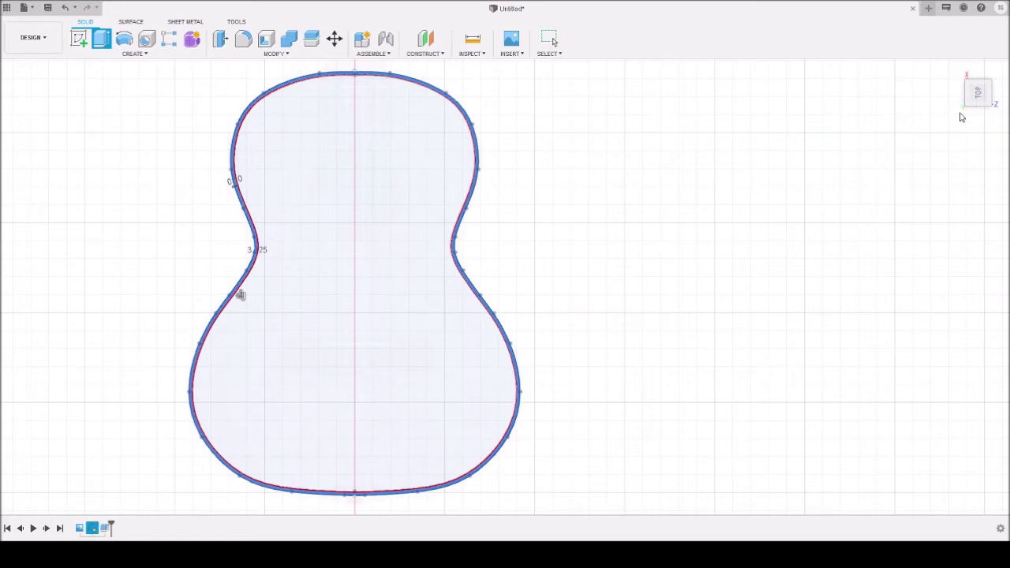
left_click(551, 41)
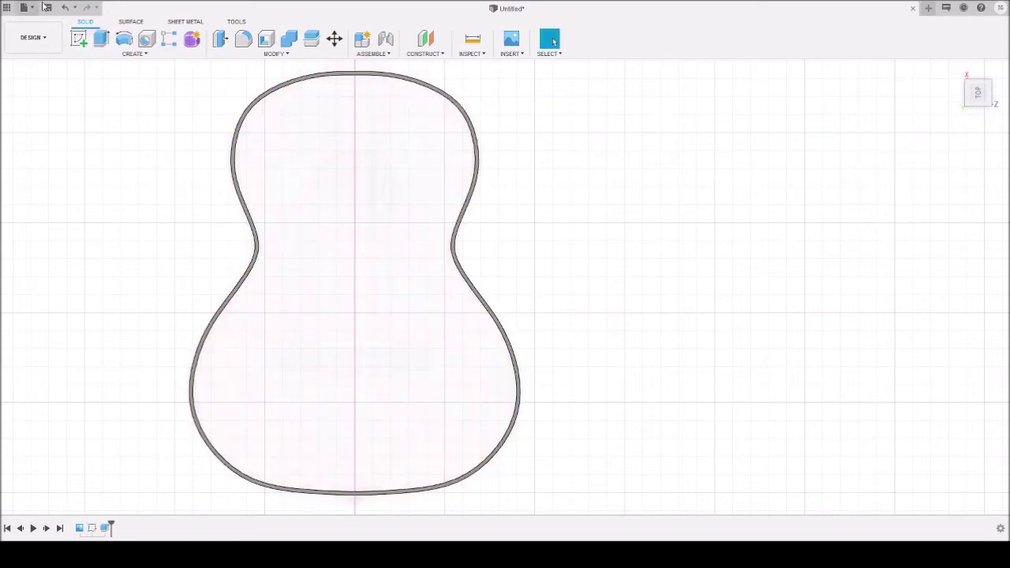
Step: Inspect the extruded side walls from above and at an angle around the upper bout, waist and lower bout
mouse_move(574, 310)
middle_mouse_down("shift")
mouse_move(523, 275)
mouse_move(604, 237)
mouse_move(636, 238)
mouse_move(586, 324)
middle_mouse_up("shift")
scroll(505, 331, "up", 2)
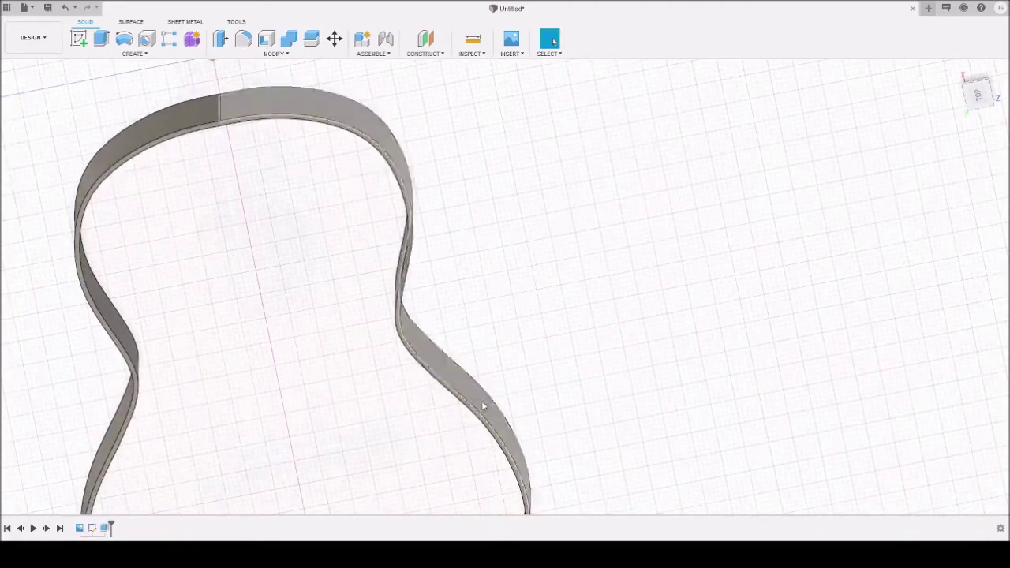
scroll(480, 405, "down", 3)
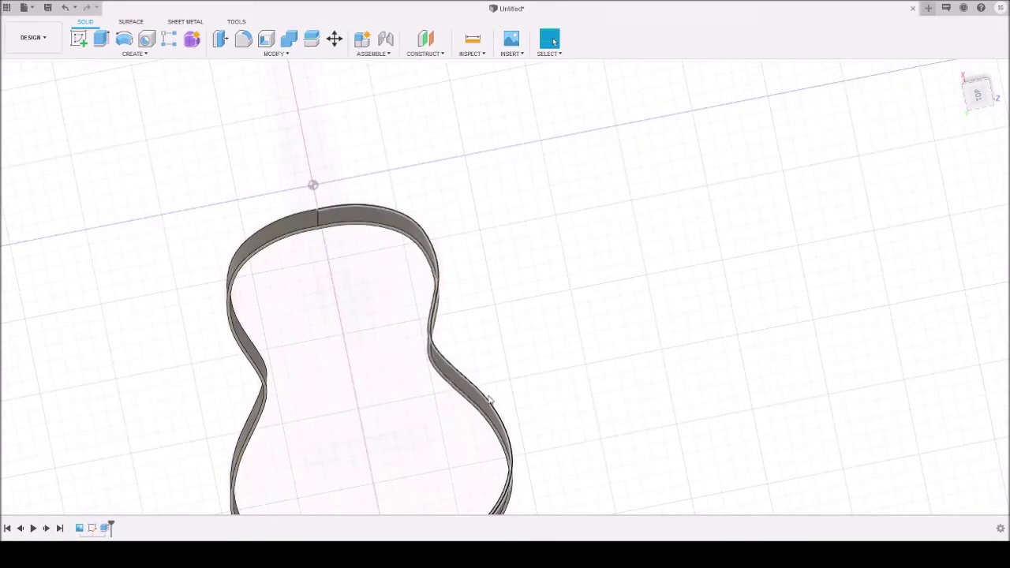
left_click(980, 95)
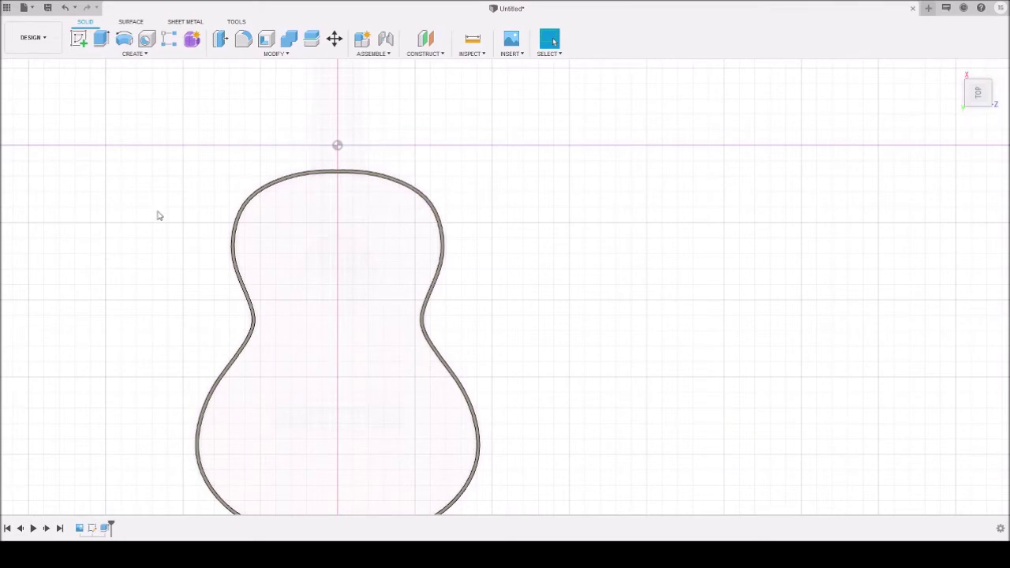
middle_click_drag(175, 246, 340, 226, "shift")
scroll(708, 379, "up", 2)
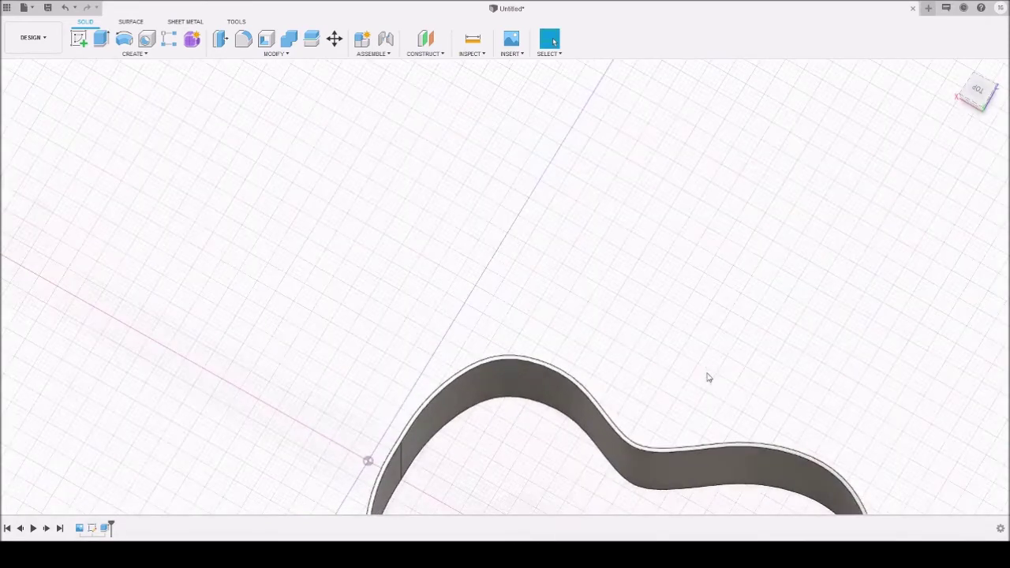
scroll(713, 394, "down", 4)
middle_click_drag(734, 292, 381, 119)
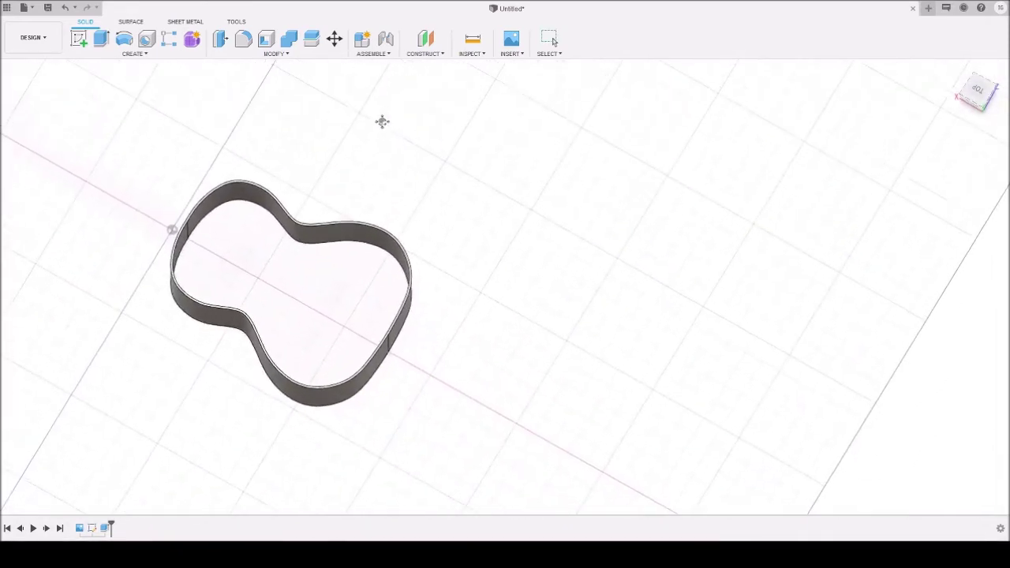
middle_click_drag(512, 147, 431, 316, "shift")
middle_click_drag(496, 205, 374, 431)
Step: Create a sketch on the underside rim of the side walls, viewed from the bottom
left_click(978, 92)
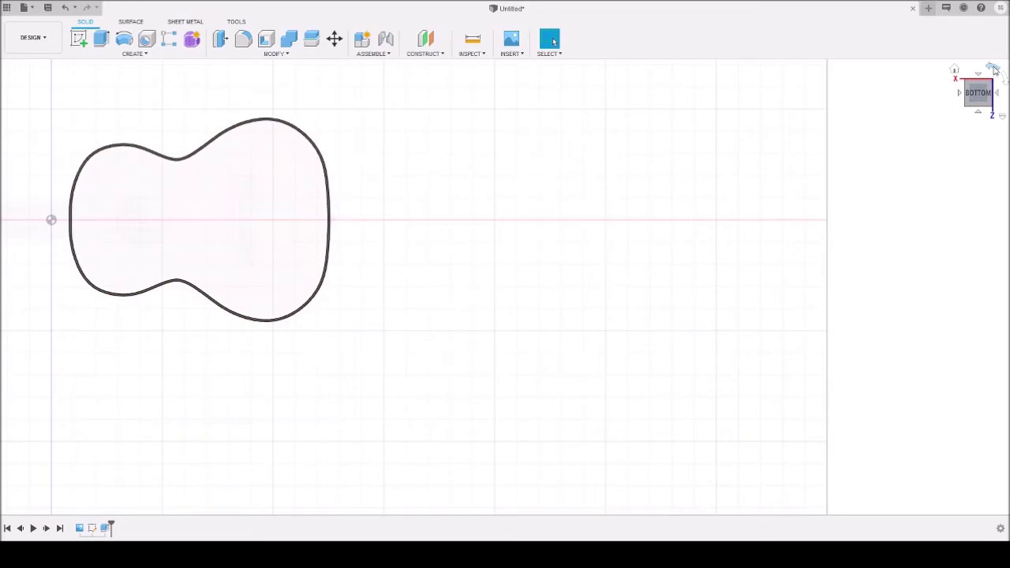
left_click(1001, 73)
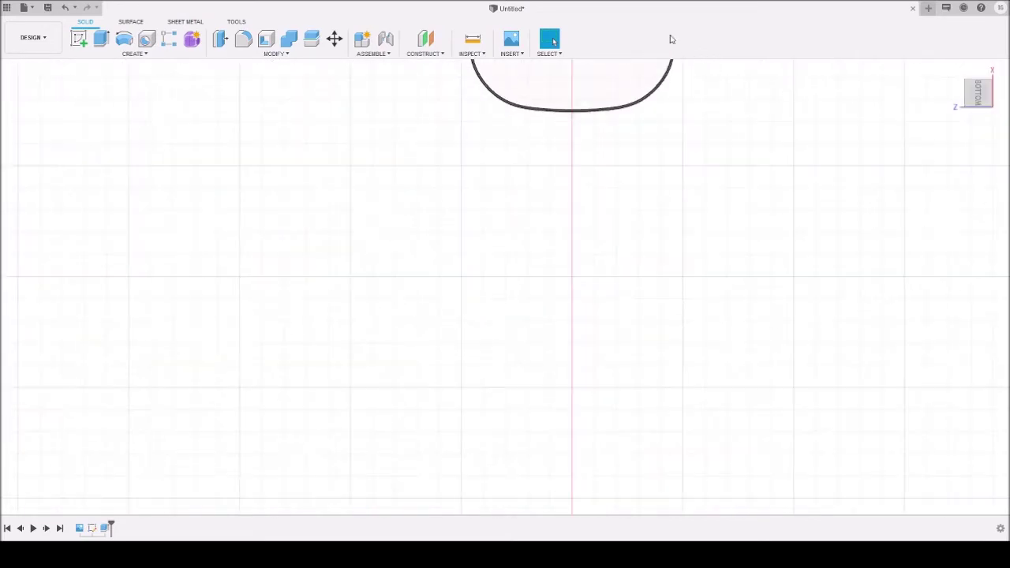
middle_click_drag(683, 128, 529, 383)
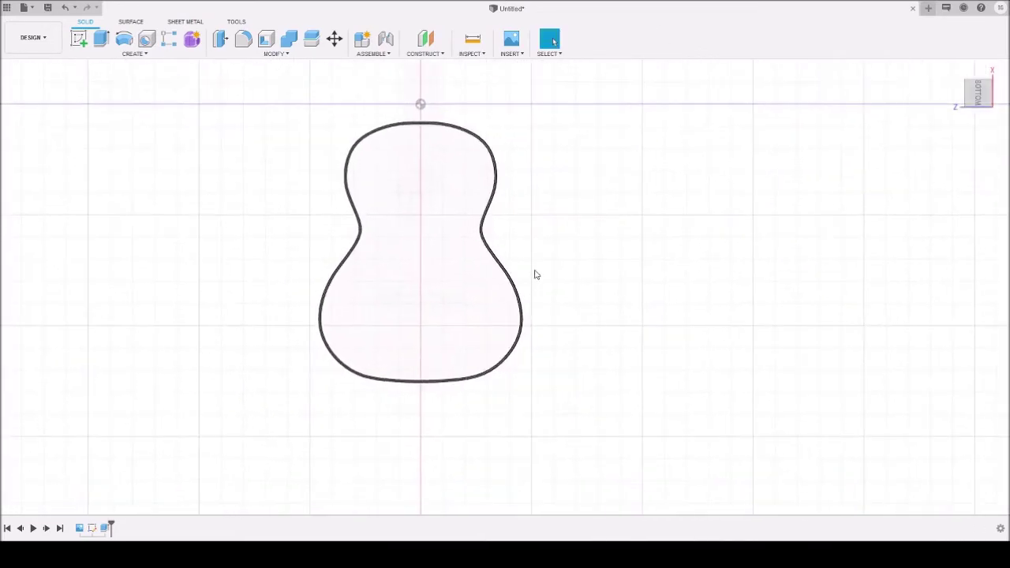
scroll(545, 237, "up", 3)
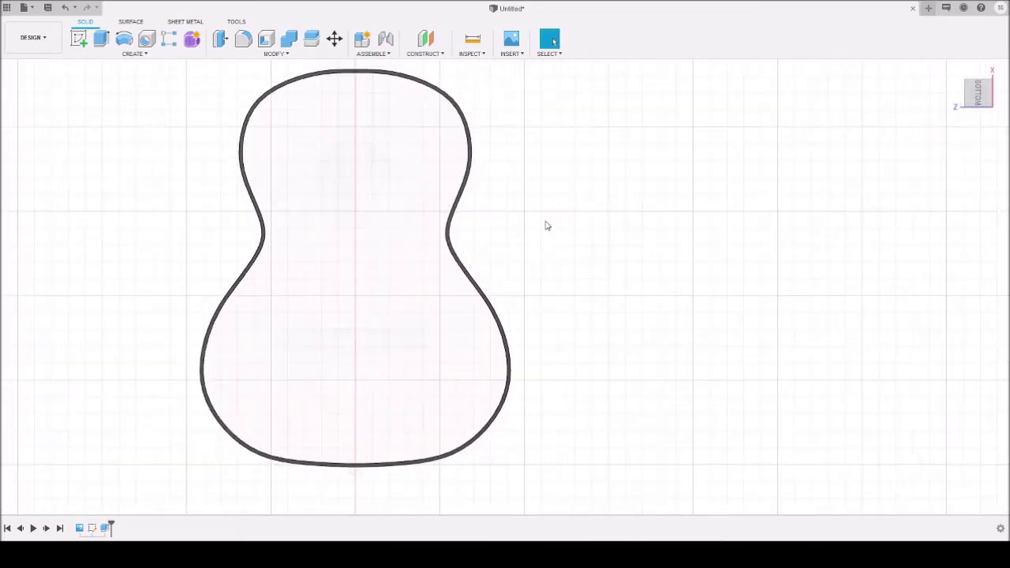
left_click(82, 41)
left_click(246, 124)
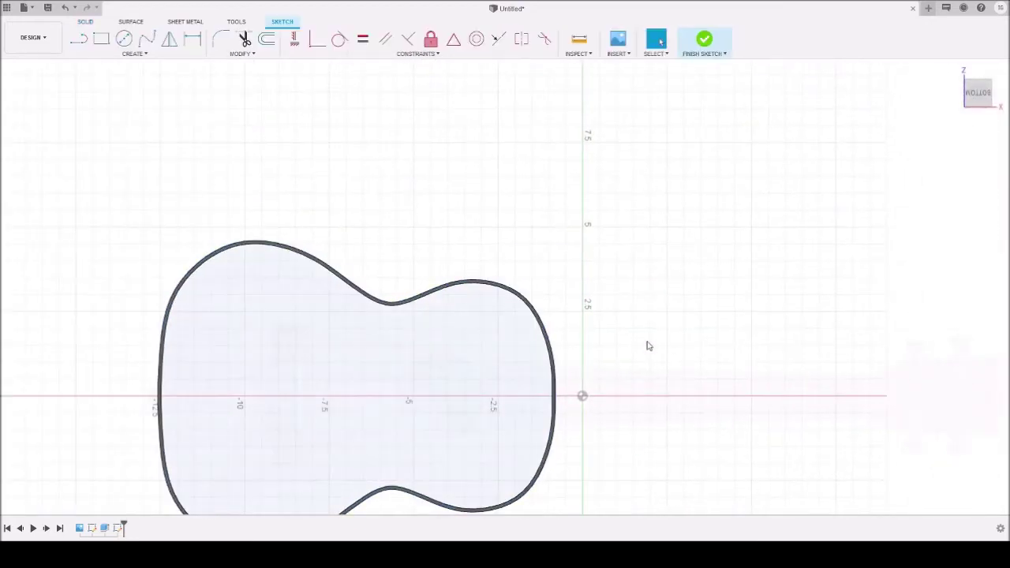
scroll(640, 342, "up", 2)
scroll(627, 344, "down", 1)
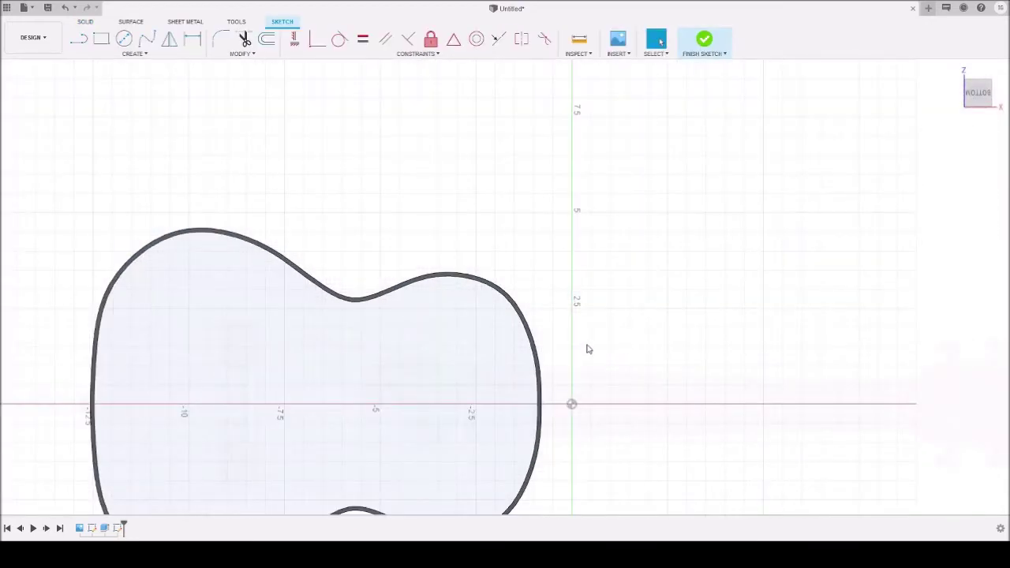
left_click(540, 359)
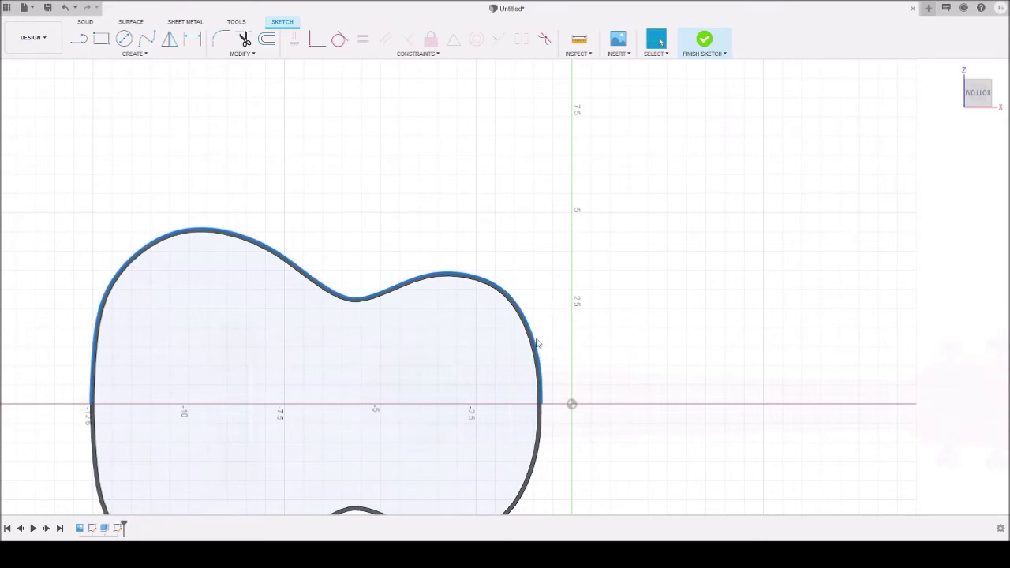
left_click(540, 454)
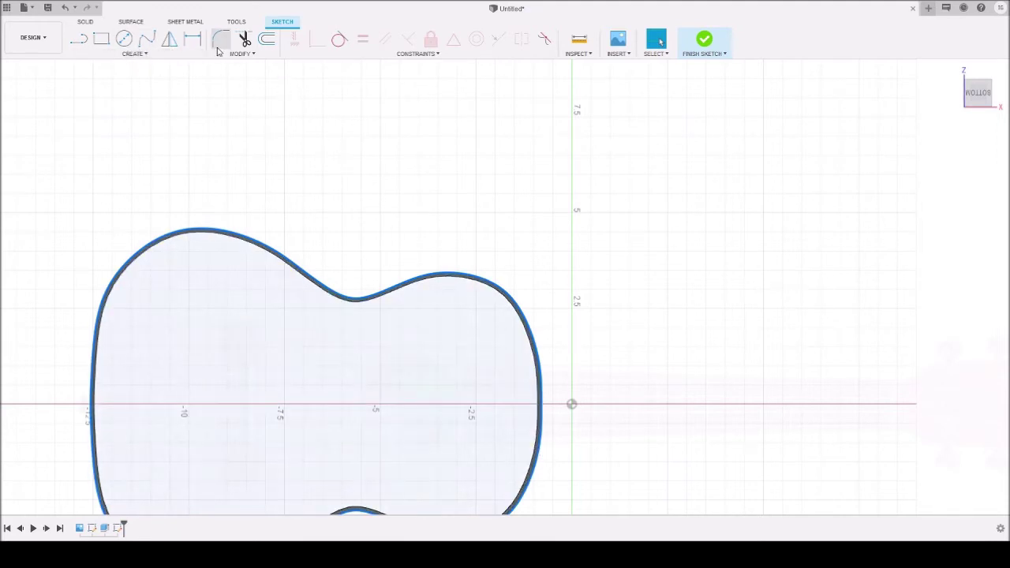
left_click(142, 55)
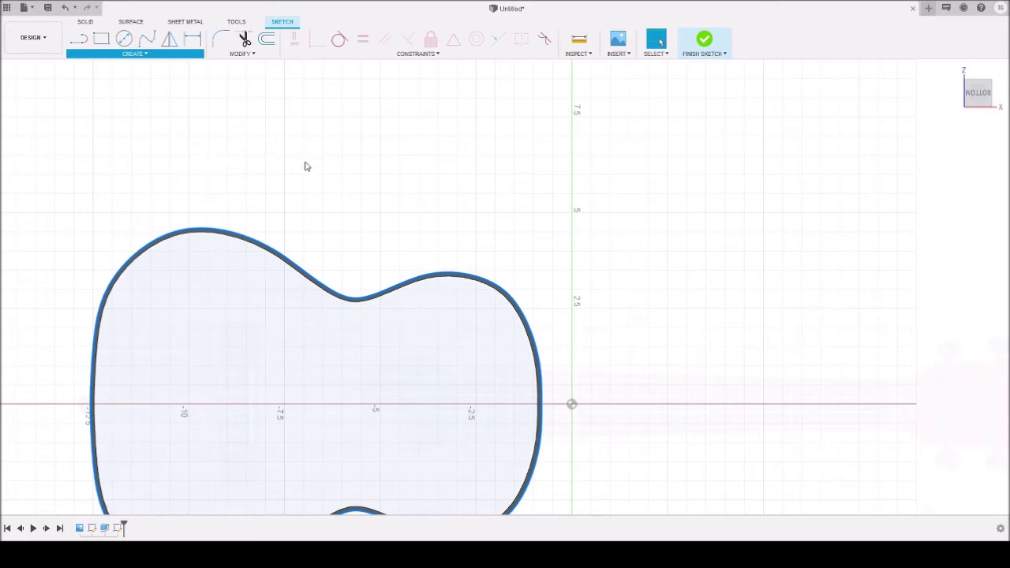
key("Escape")
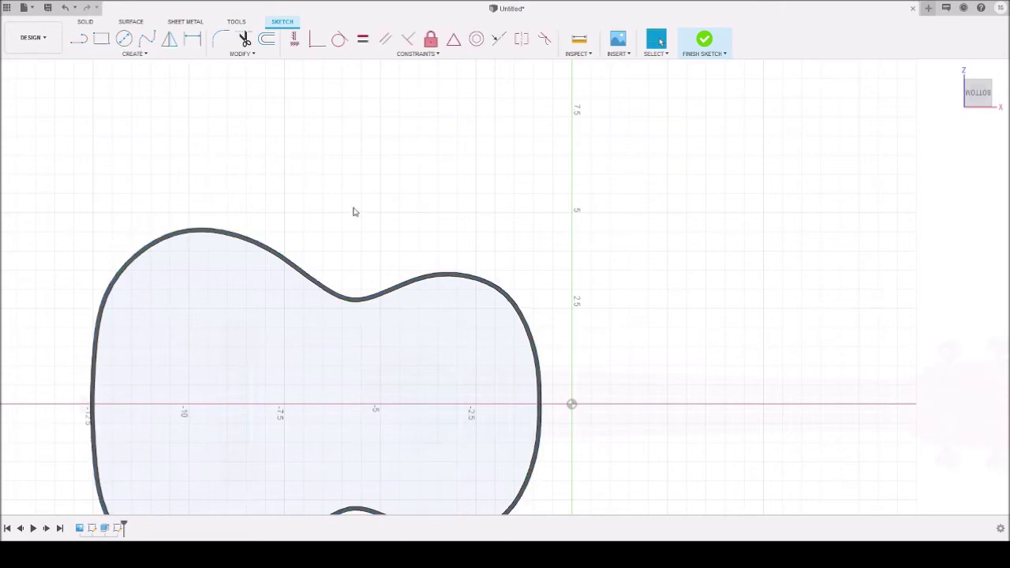
Step: Finish the underside sketch and extrude the profile enclosed by the walls 0.10 to close the body with a thin back
left_click(975, 347)
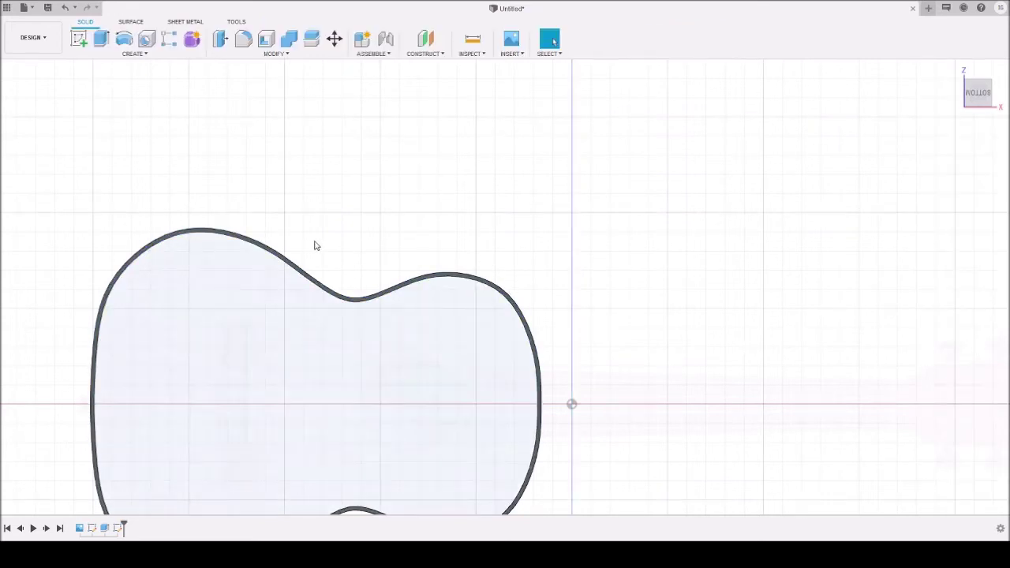
scroll(316, 246, "up", 2)
scroll(316, 244, "down", 2)
middle_click_drag(318, 225, 374, 121)
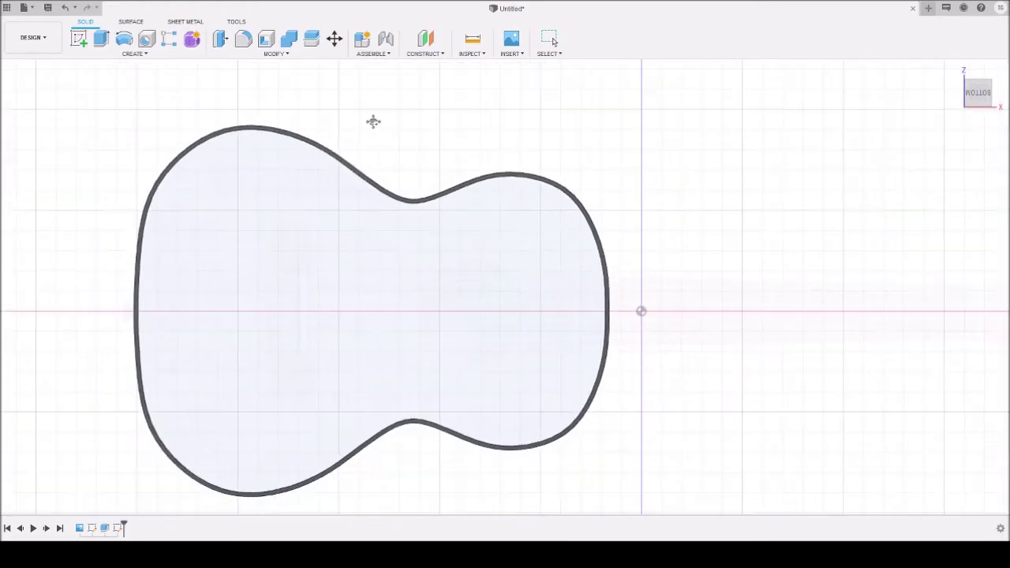
left_click(101, 40)
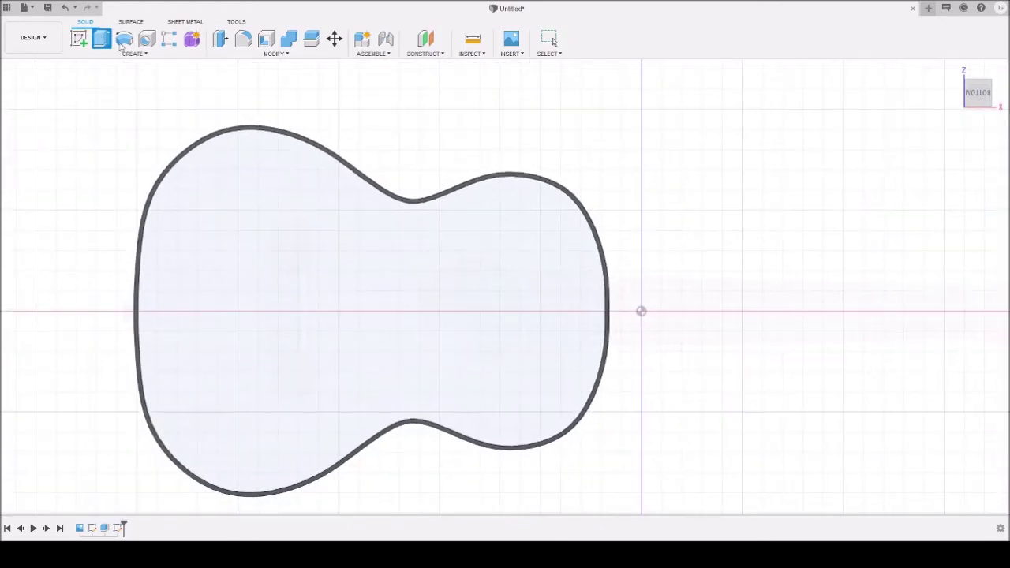
left_click(536, 248)
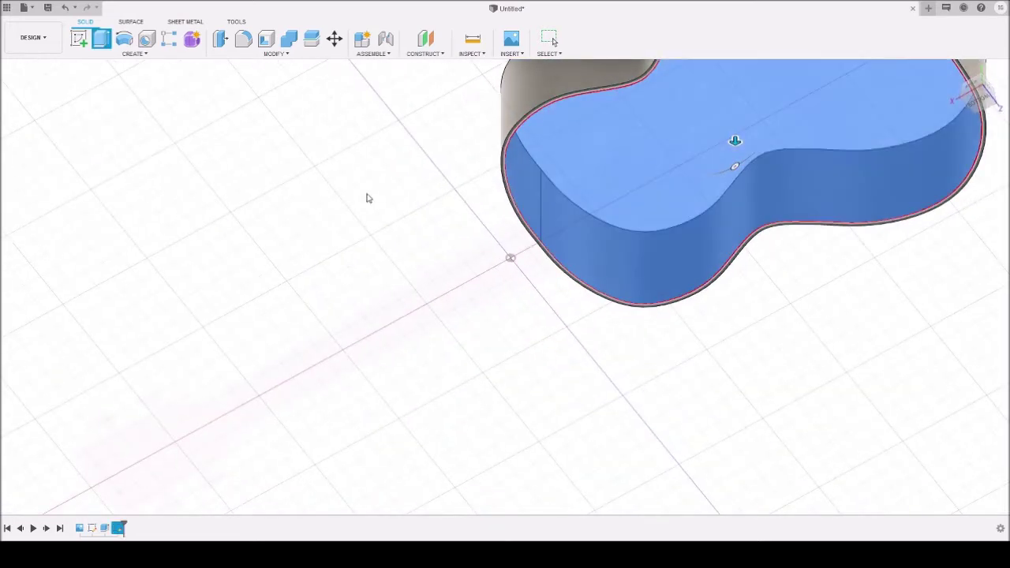
middle_click_drag(368, 198, 108, 338)
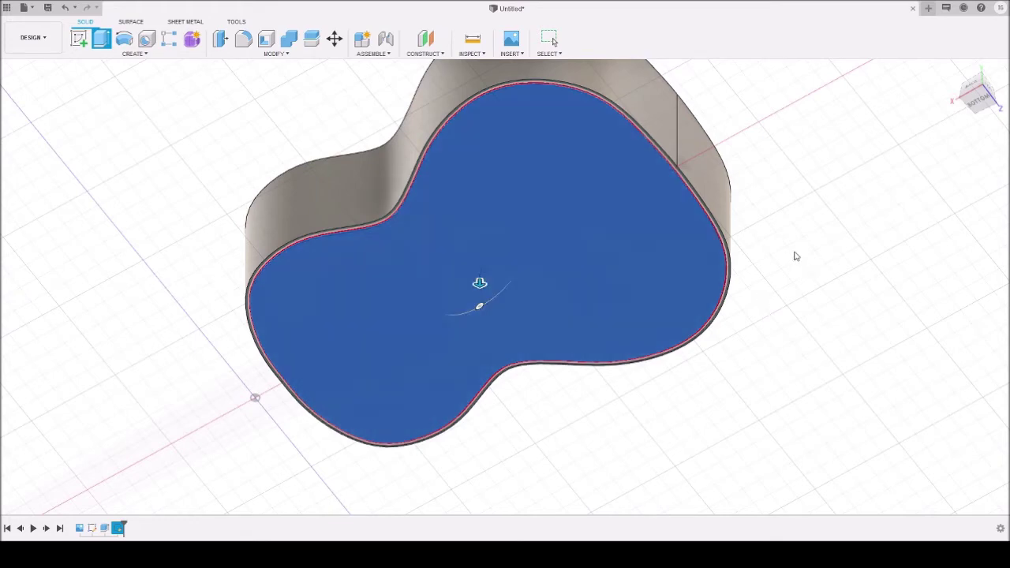
middle_click_drag(690, 135, 675, 178, "shift")
middle_click_drag(513, 174, 472, 324)
scroll(471, 324, "up", 3)
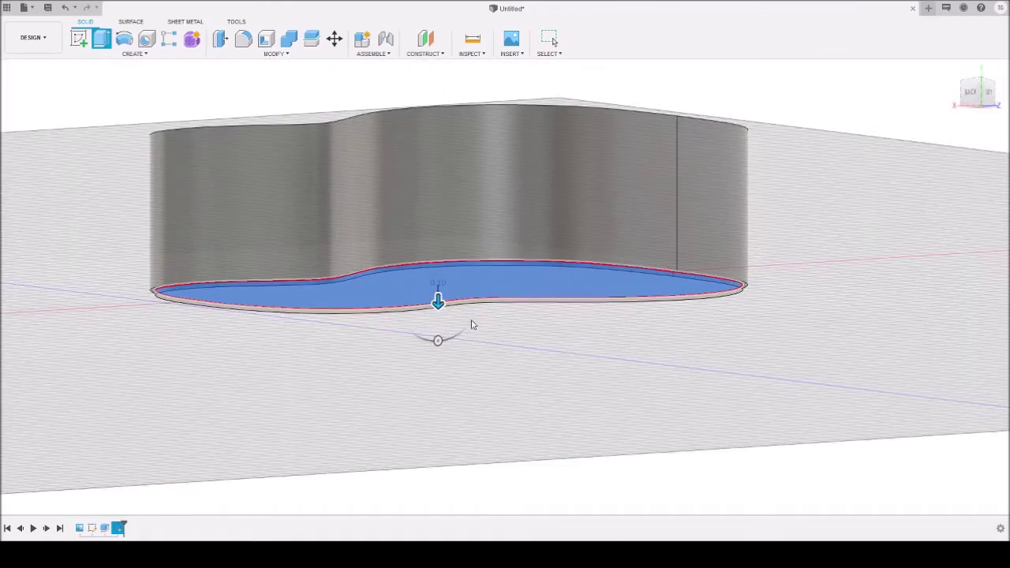
scroll(473, 311, "up", 2)
middle_click_drag(504, 335, 482, 253, "shift")
middle_click_drag(297, 171, 453, 553)
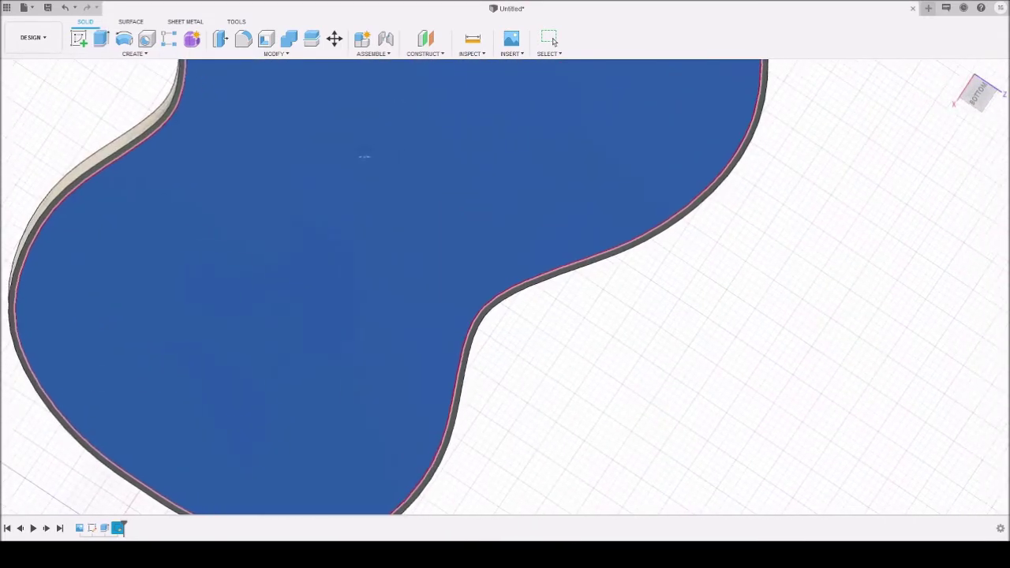
key("e")
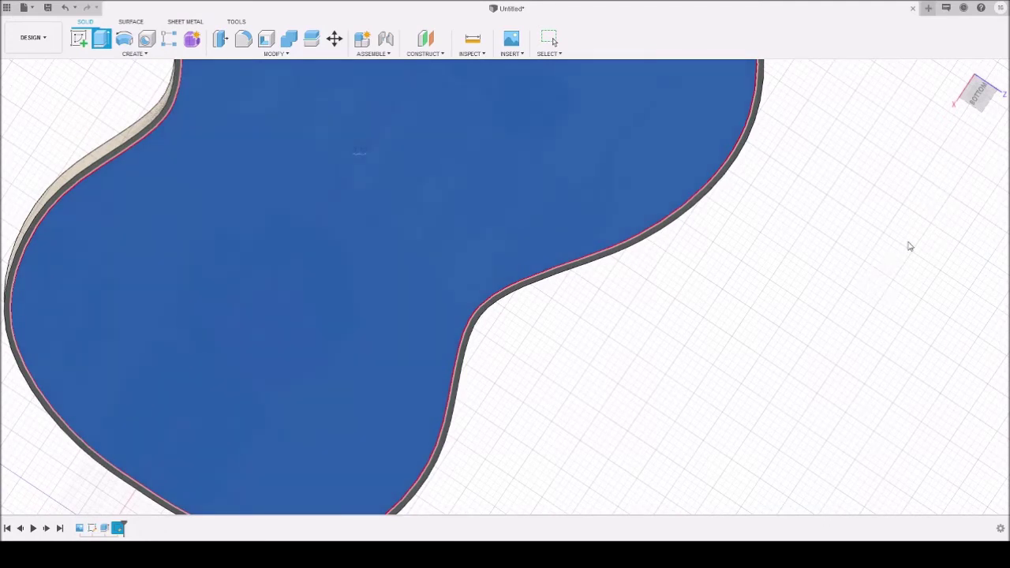
key("Return")
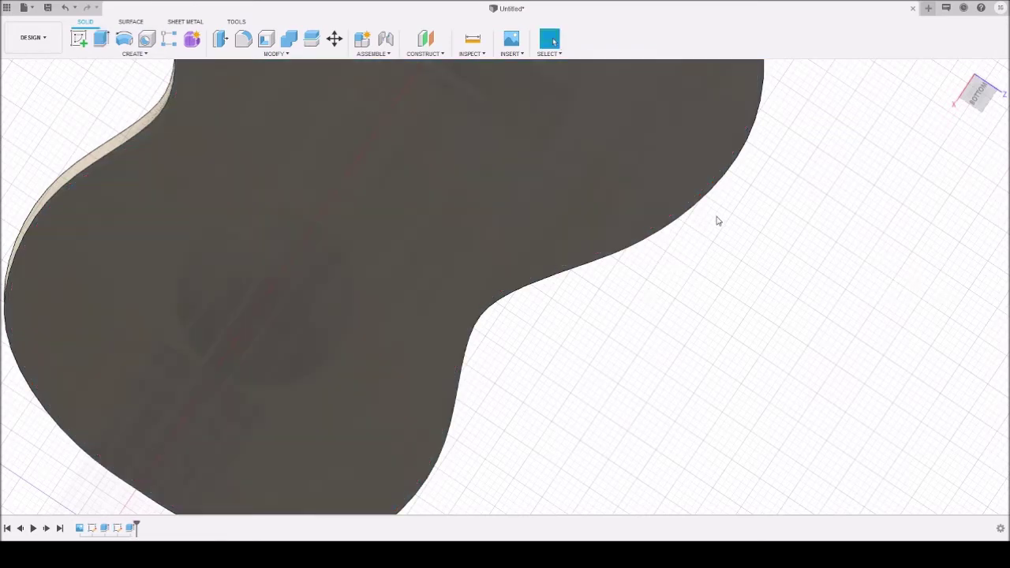
Step: Inspect the hollow body from above, checking the back plate against the inside of the side walls
middle_click_drag(744, 203, 710, 347, "shift")
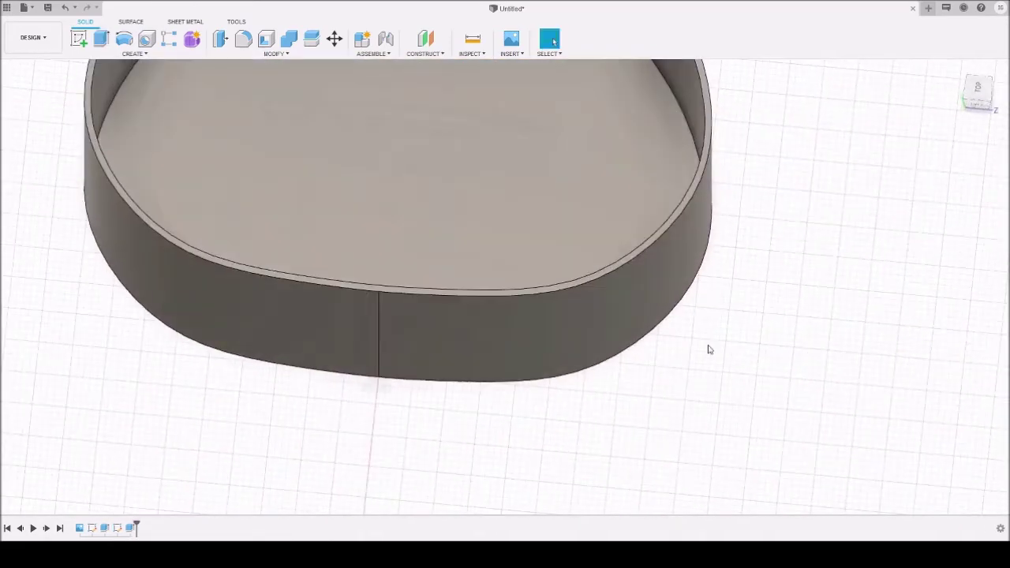
middle_click_drag(737, 275, 776, 365, "shift")
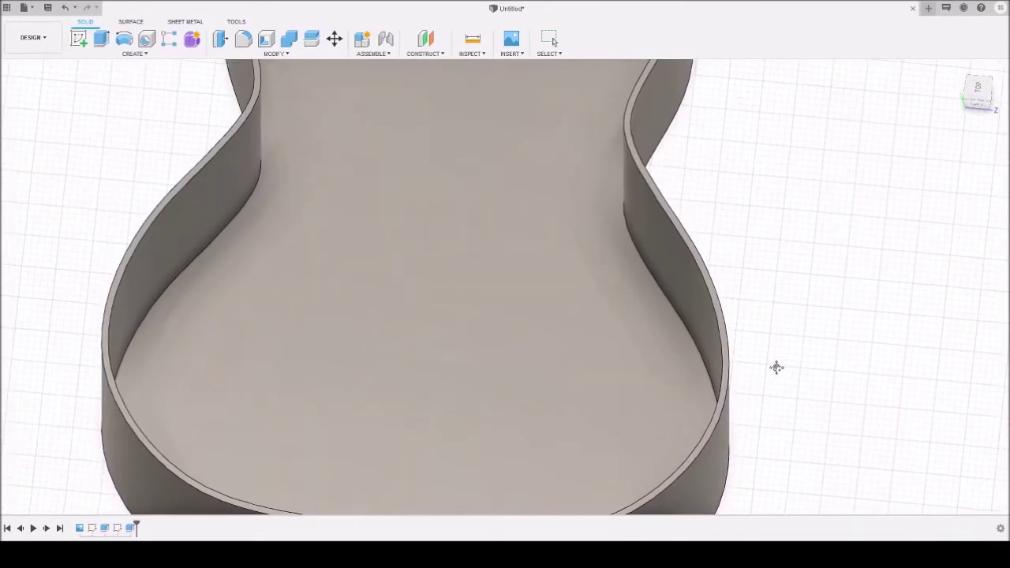
scroll(755, 370, "up", 5)
scroll(655, 349, "down", 8)
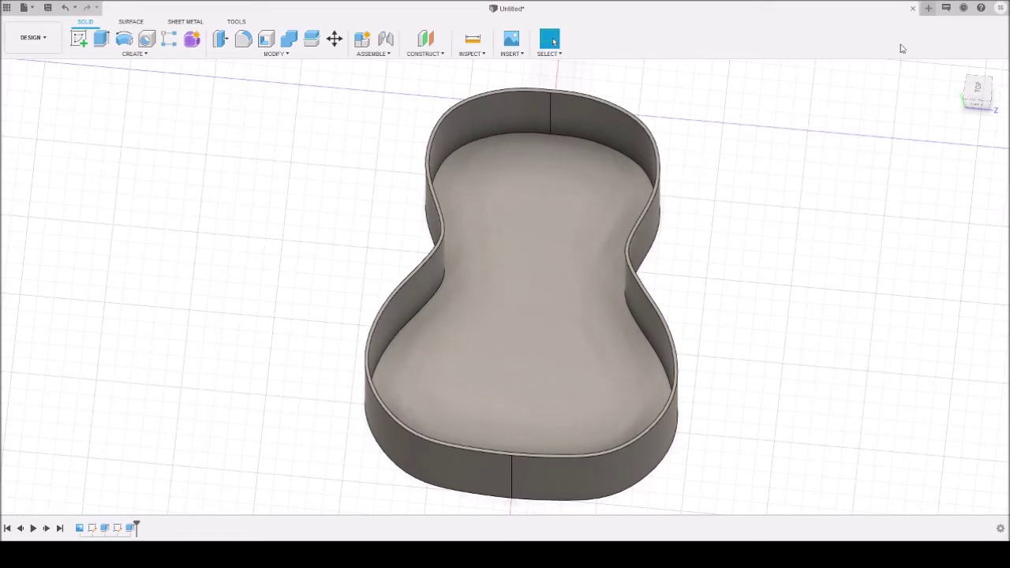
Step: Inspect the hollow body straight from above, checking the wall thickness around the upper bout, waist and lower bout
left_click(981, 96)
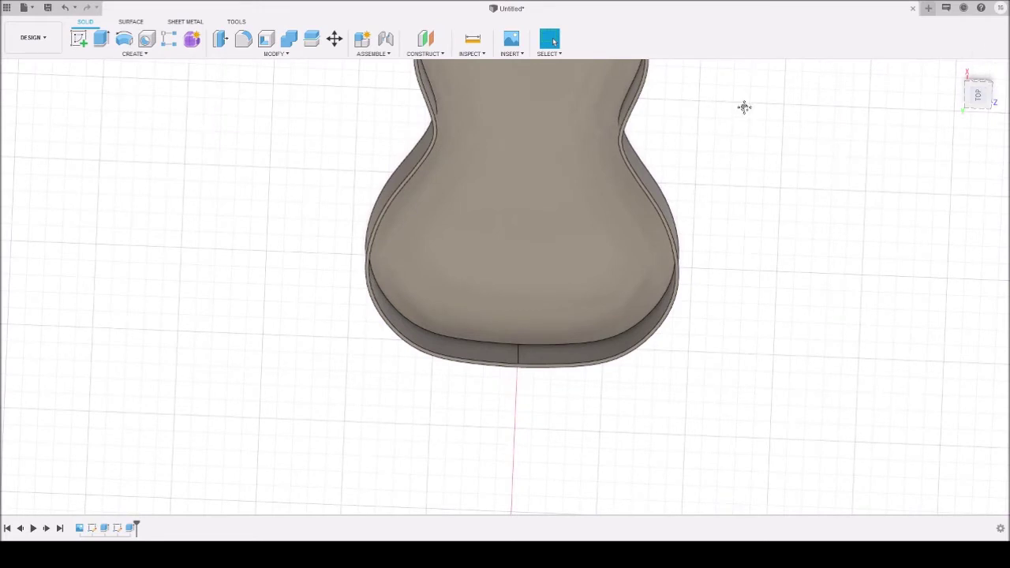
middle_click_drag(744, 107, 552, 331)
scroll(552, 331, "up", 2)
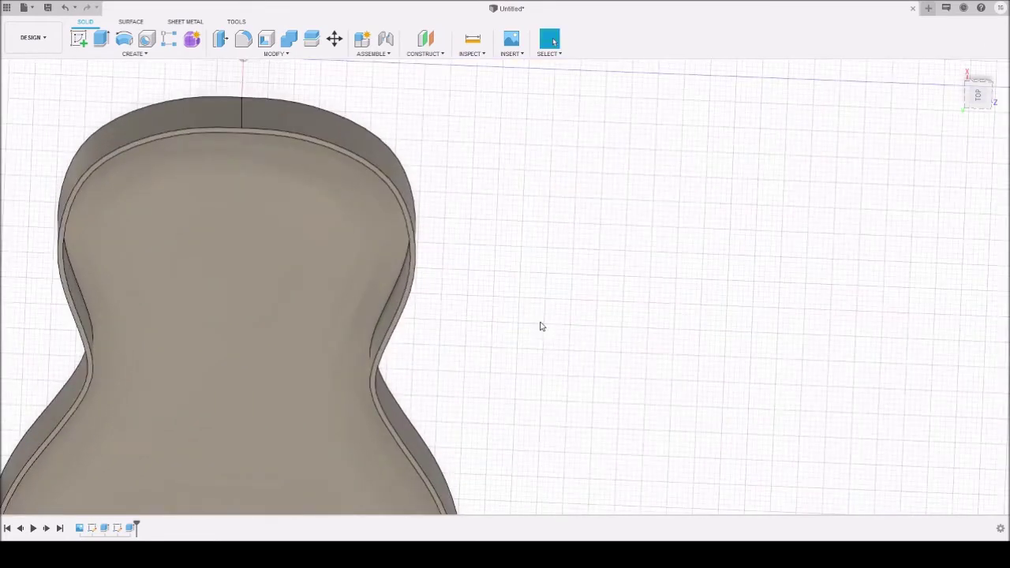
left_click(979, 95)
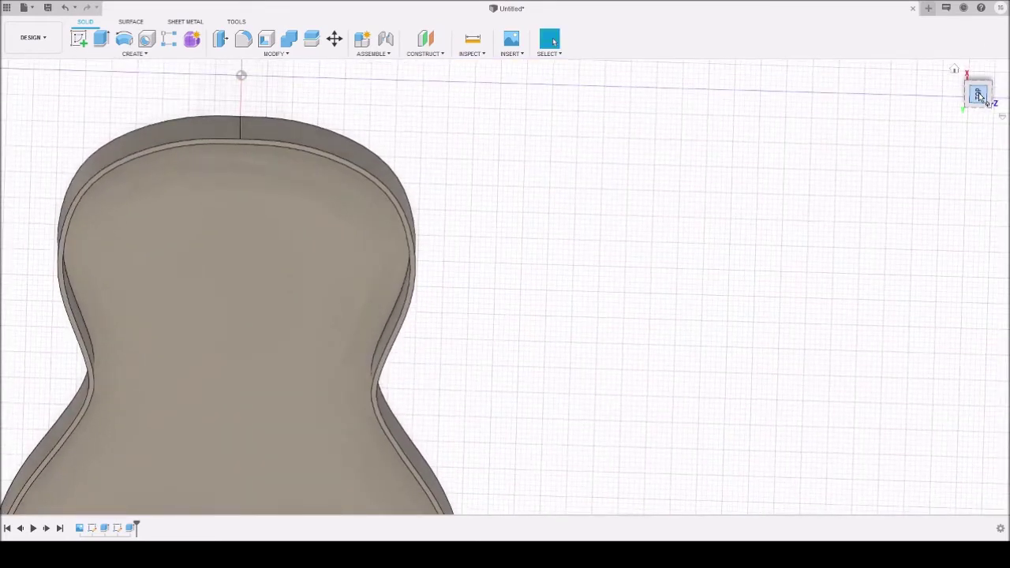
middle_click_drag(571, 405, 686, 214)
scroll(701, 181, "up", 2)
scroll(701, 181, "down", 3)
scroll(701, 232, "down", 2)
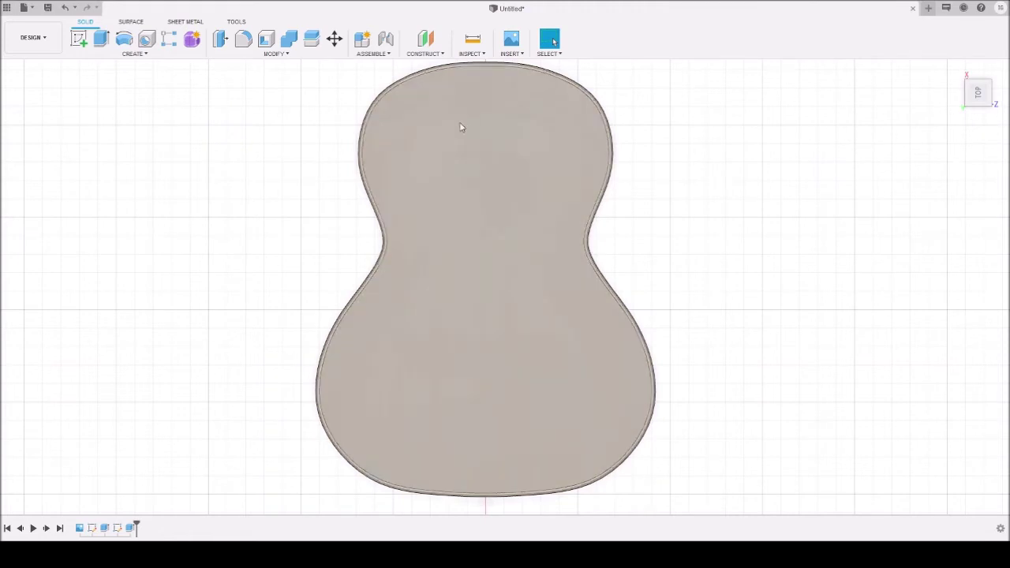
Step: Make the ukulele reference image display through the solid body in the top view
scroll(735, 214, "up", 3)
scroll(734, 214, "down", 2)
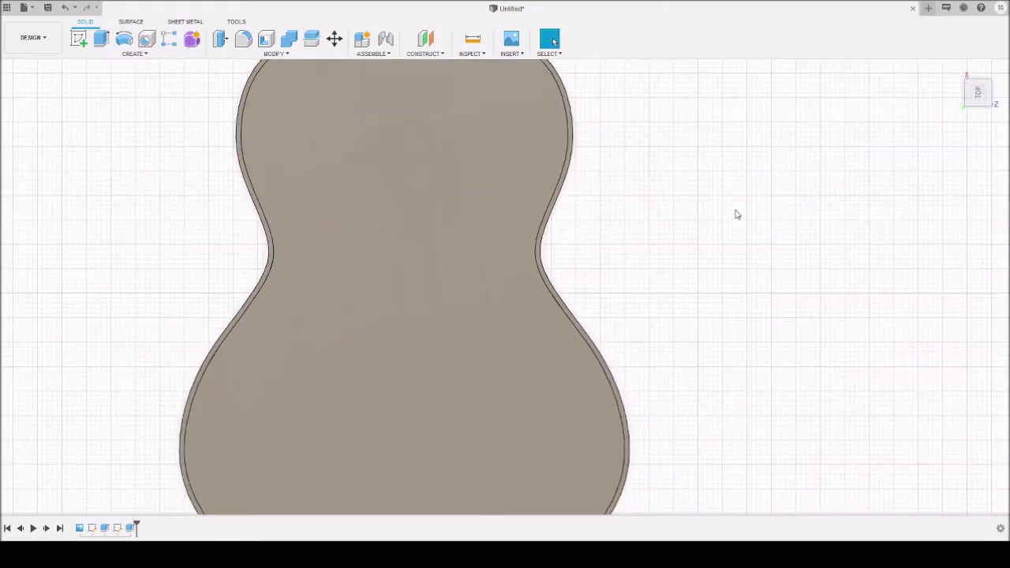
scroll(731, 219, "down", 2)
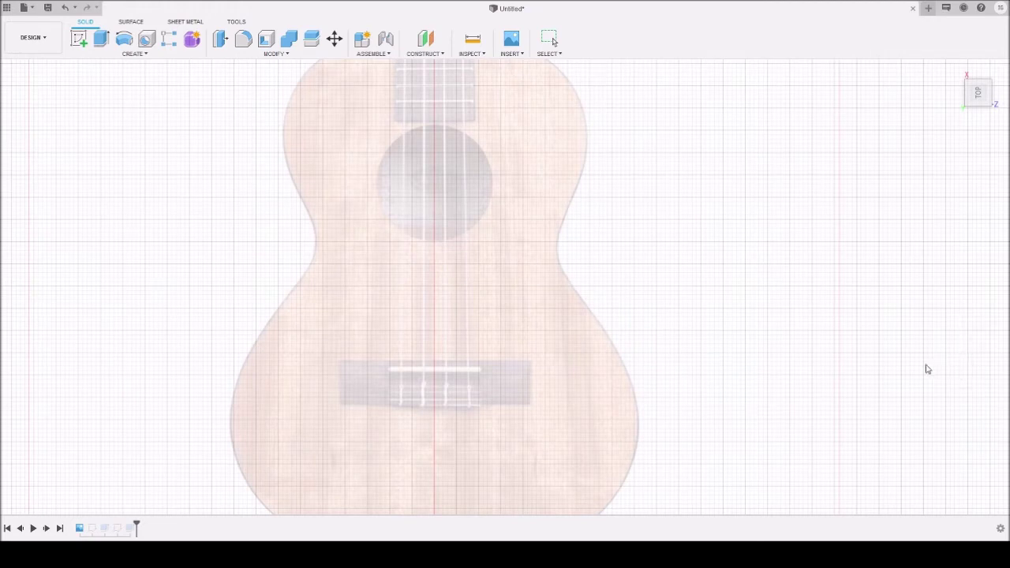
left_click(952, 359)
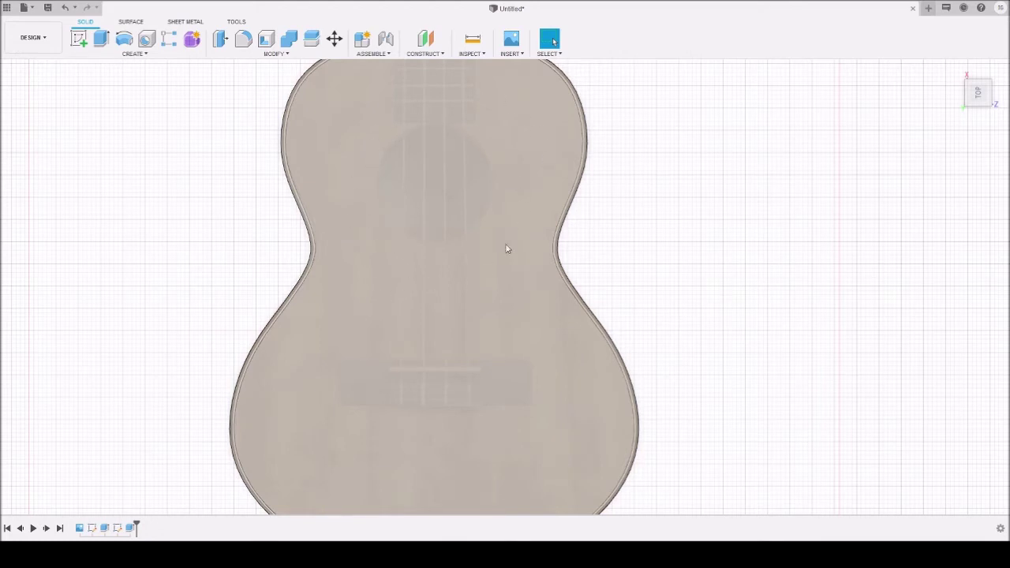
Step: Create a sketch on the inner face of the back plate, viewed from above with the neck pointing up
left_click(79, 41)
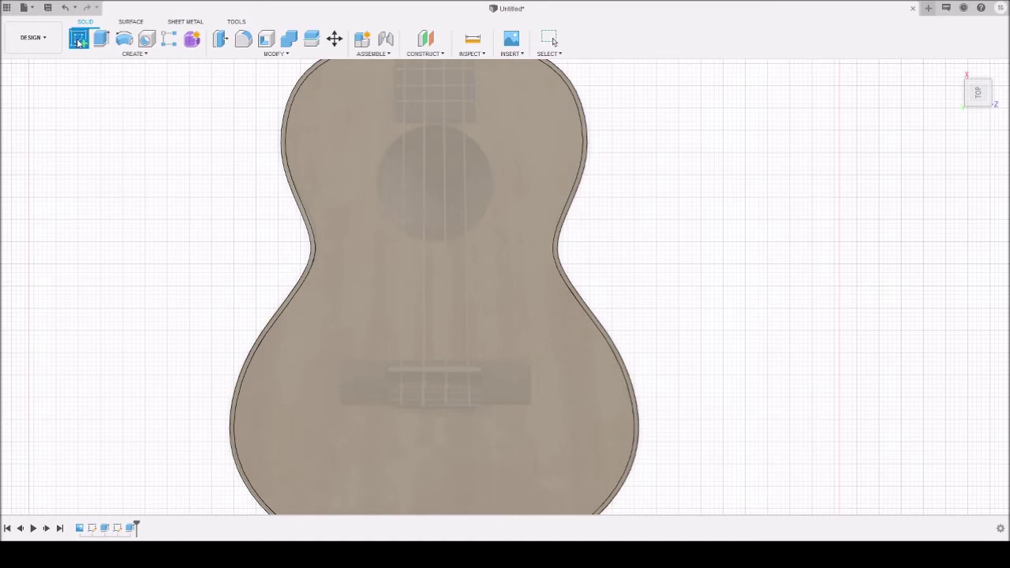
left_click(478, 102)
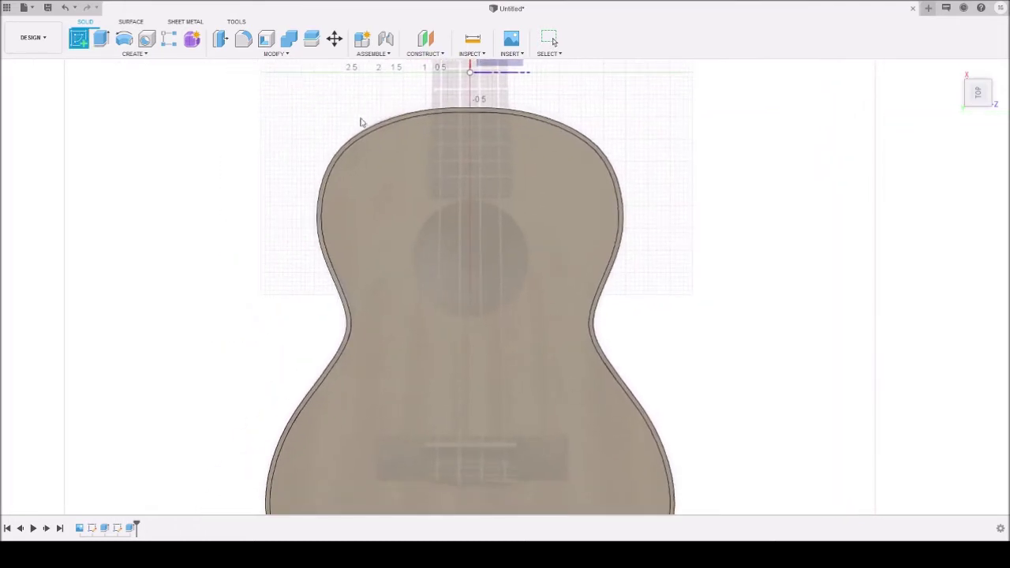
left_click_drag(977, 94, 914, 196)
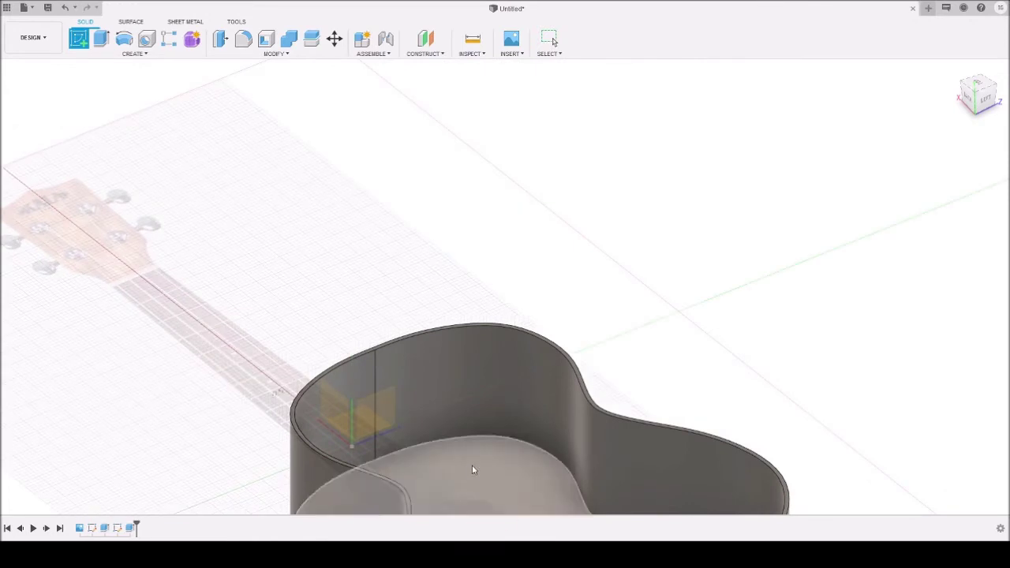
left_click(473, 470)
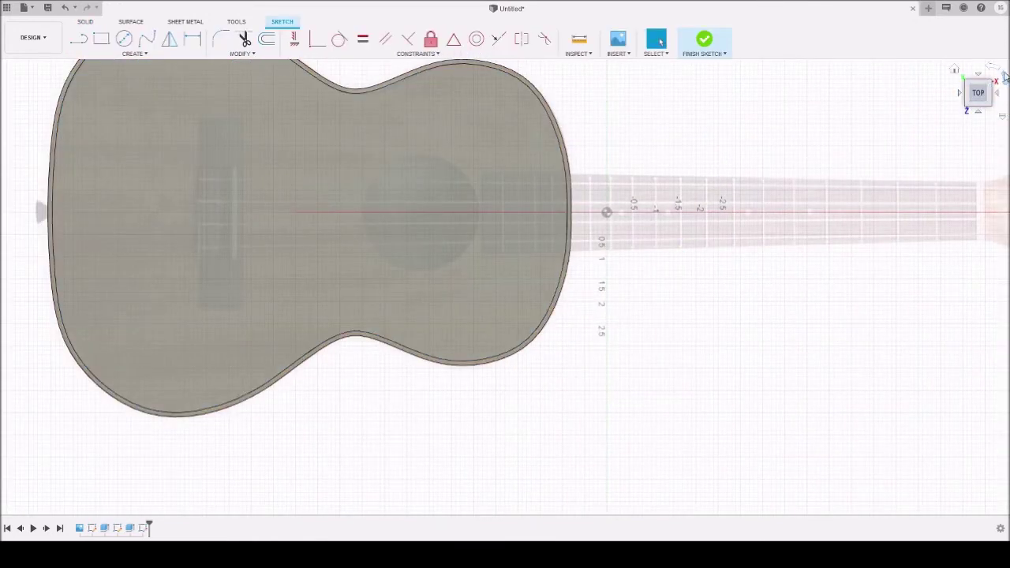
left_click(1002, 74)
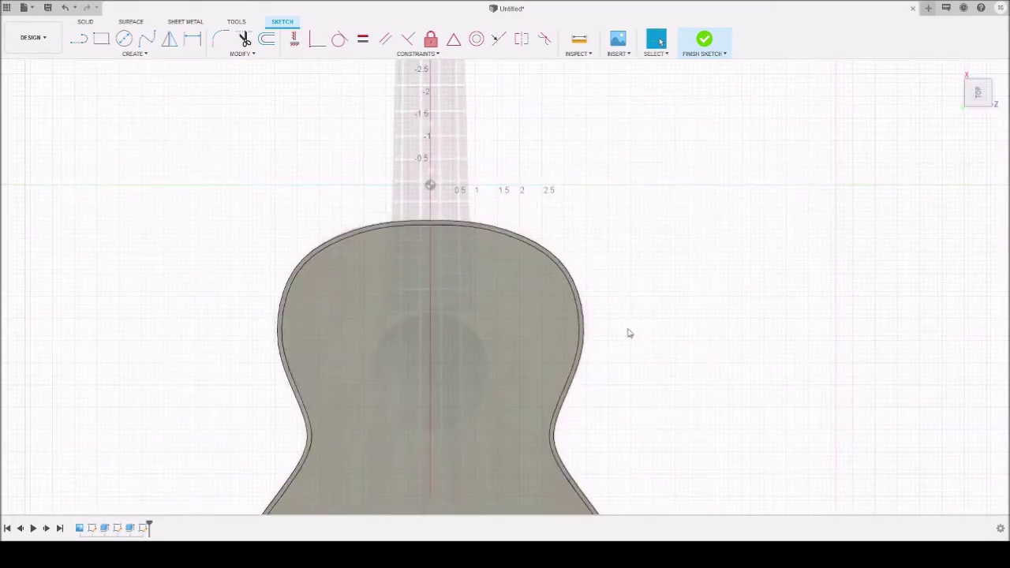
middle_click_drag(665, 349, 684, 176)
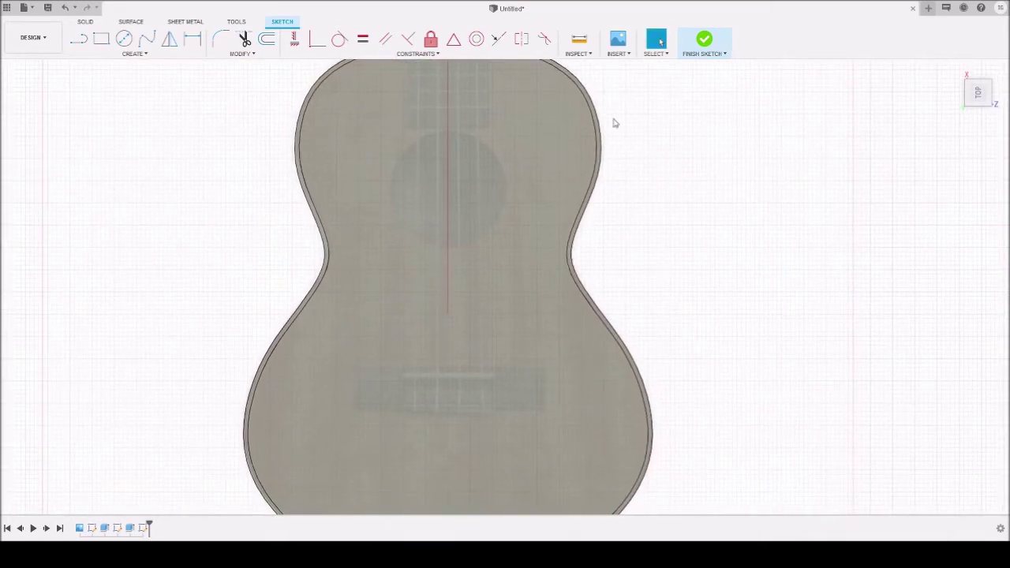
Step: Draw three lines outlining half of a narrow crossbar, from the centreline just below the sound hole out to one side
left_click(100, 41)
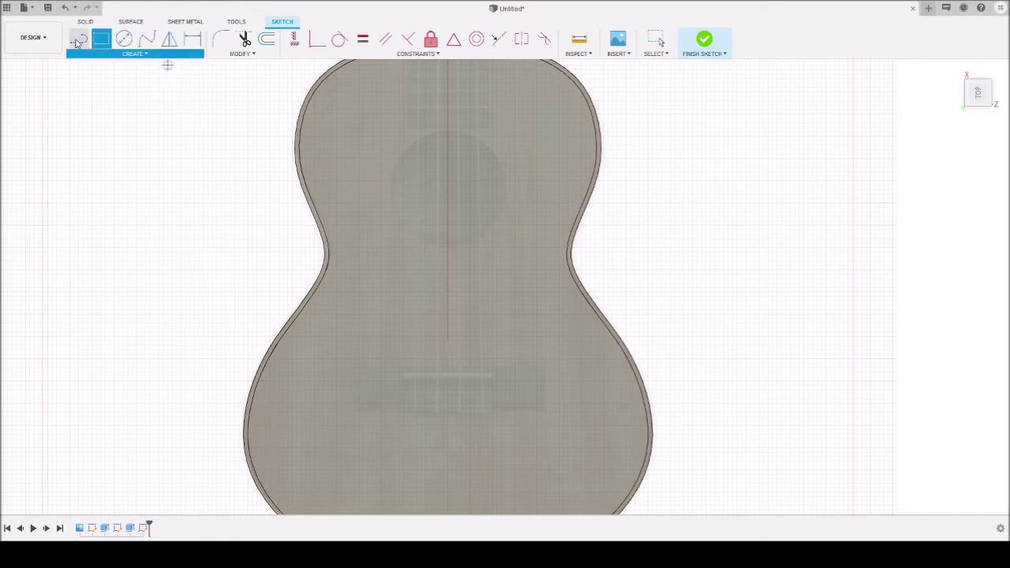
key("l")
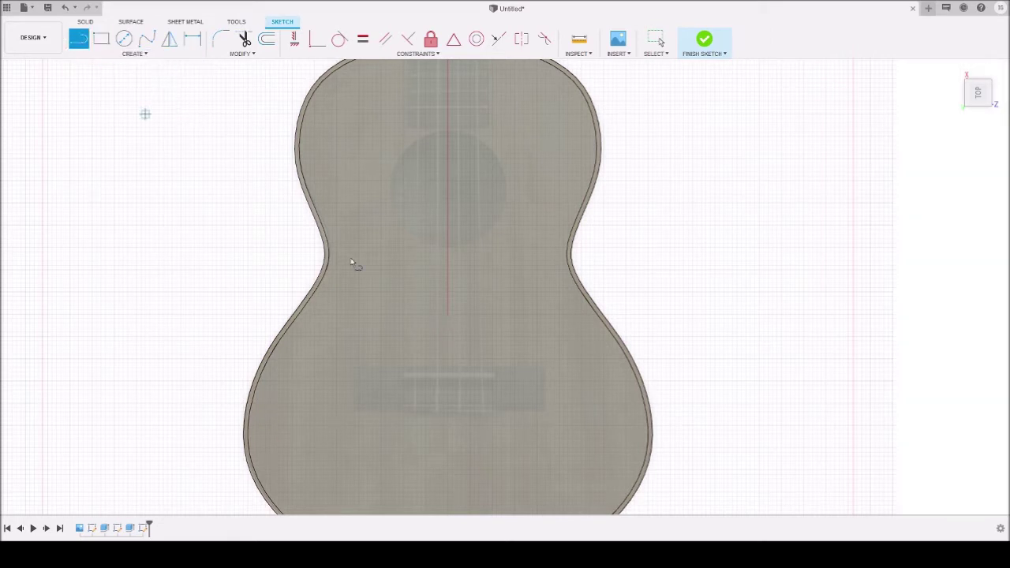
left_click(448, 249)
left_click(499, 250)
scroll(494, 255, "up", 3)
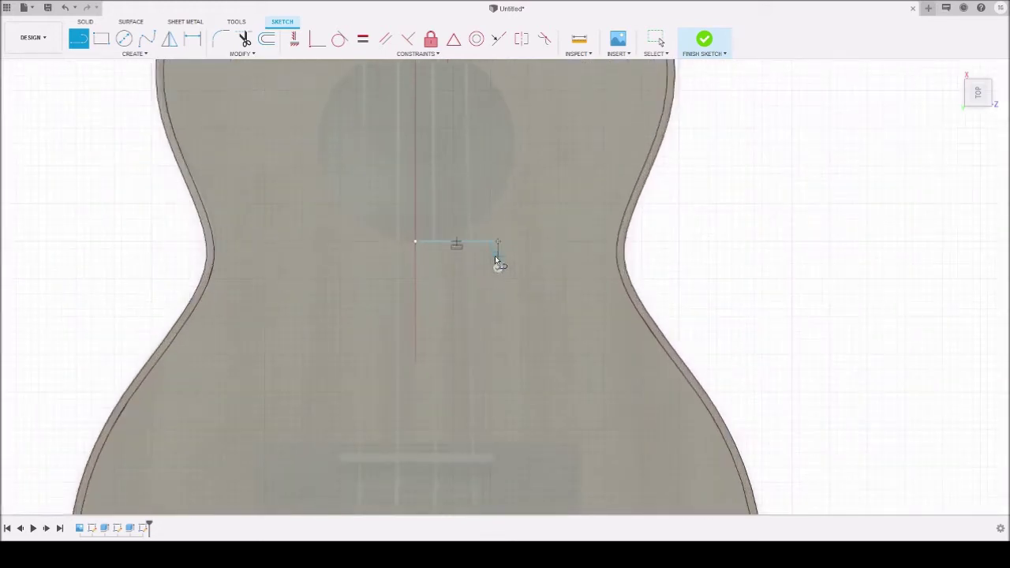
scroll(495, 256, "up", 3)
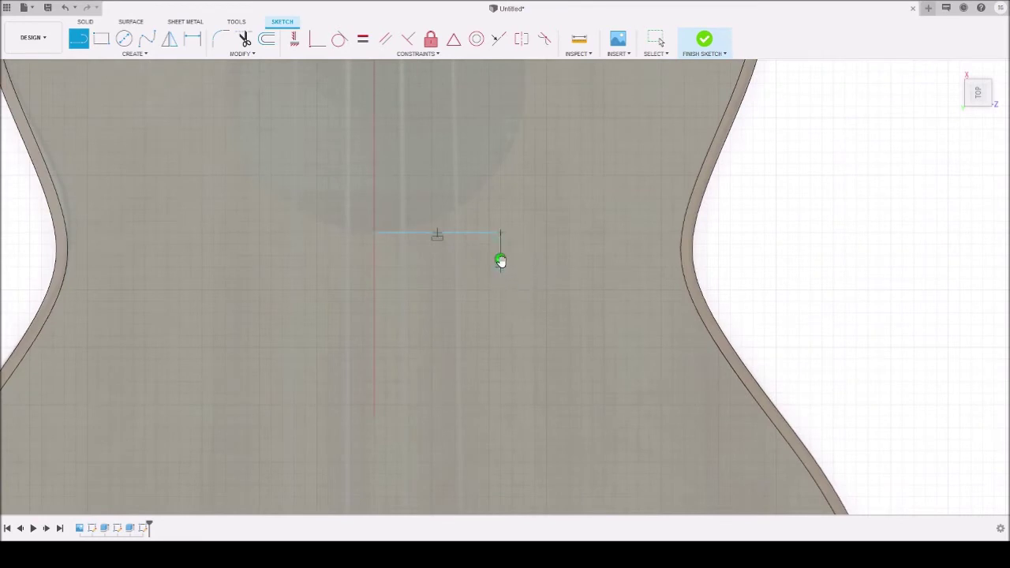
left_click(500, 261)
left_click(501, 254)
left_click(374, 255)
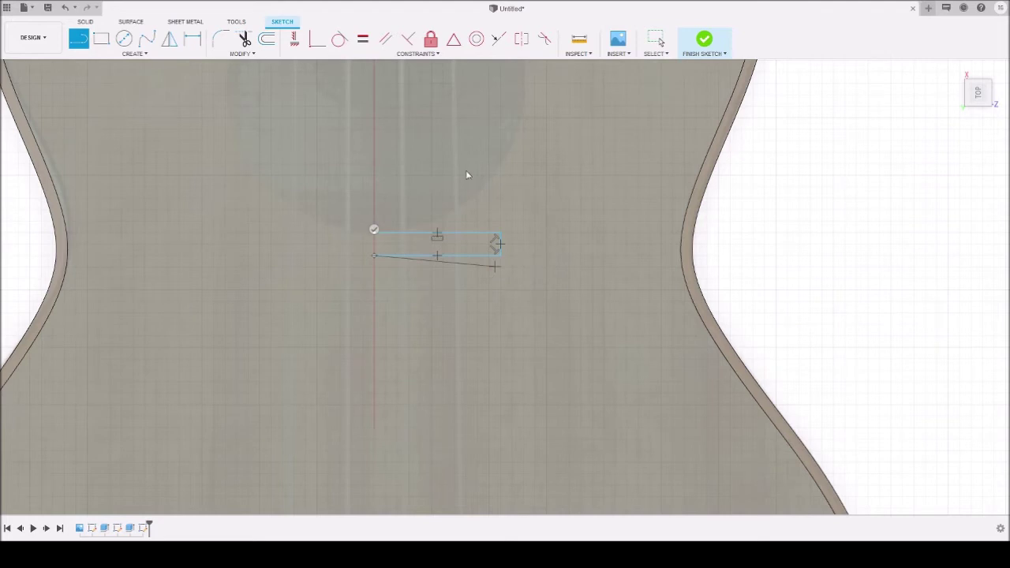
key("Escape")
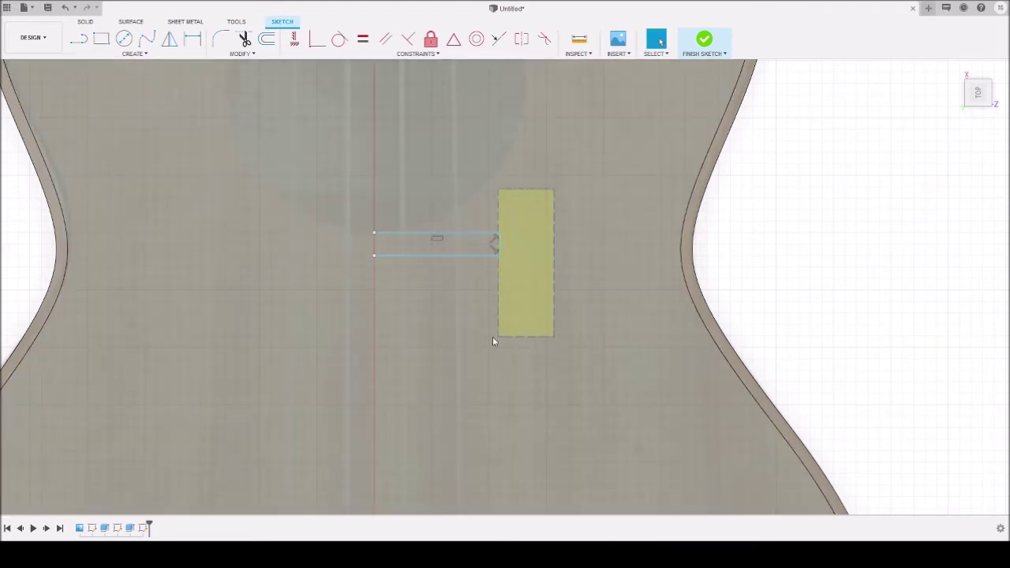
Step: Close the half-crossbar outline with a short line along the body's centreline
left_click(382, 347)
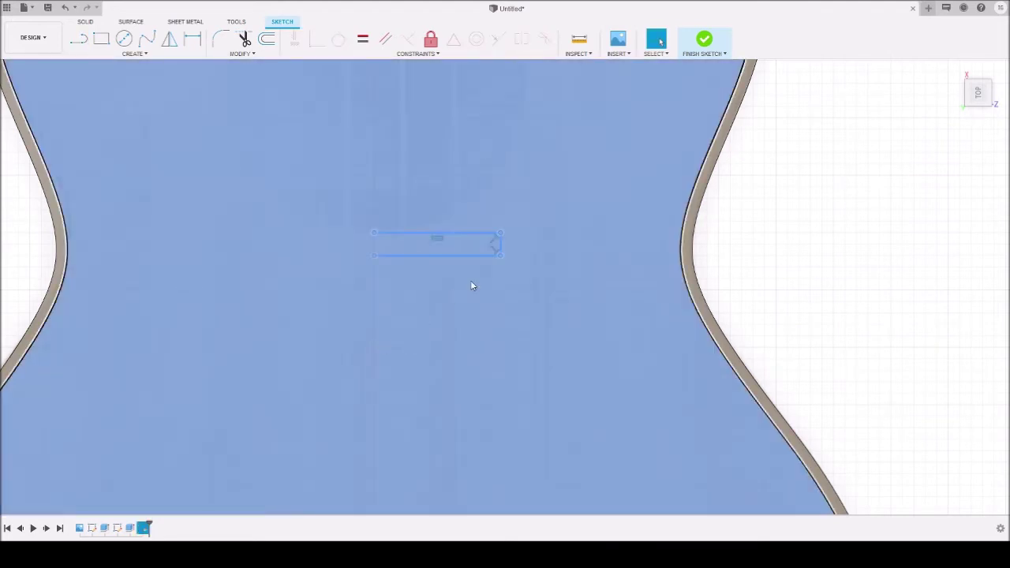
key("Escape")
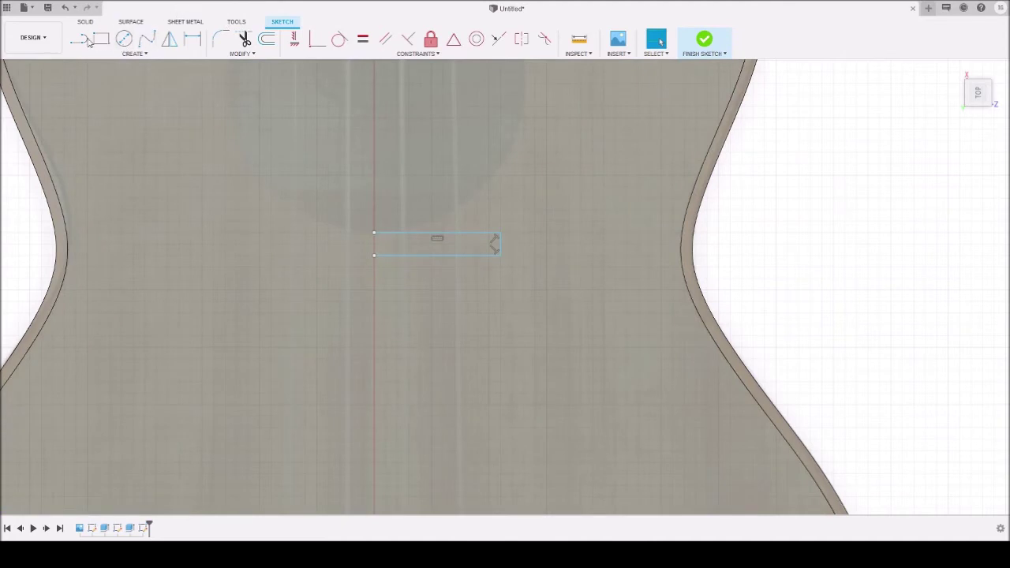
left_click(82, 39)
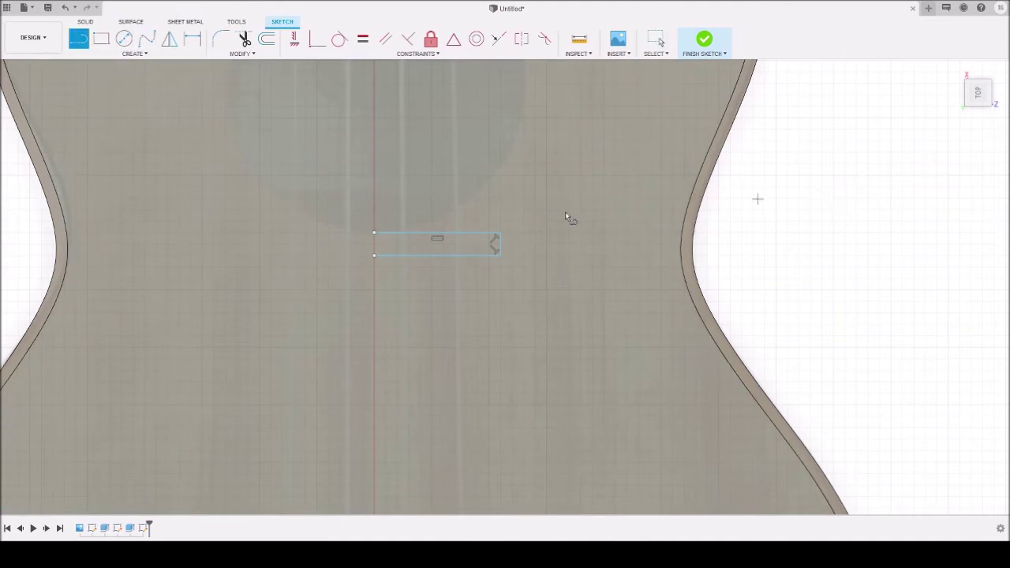
left_click(374, 255)
left_click(374, 255)
key("Escape")
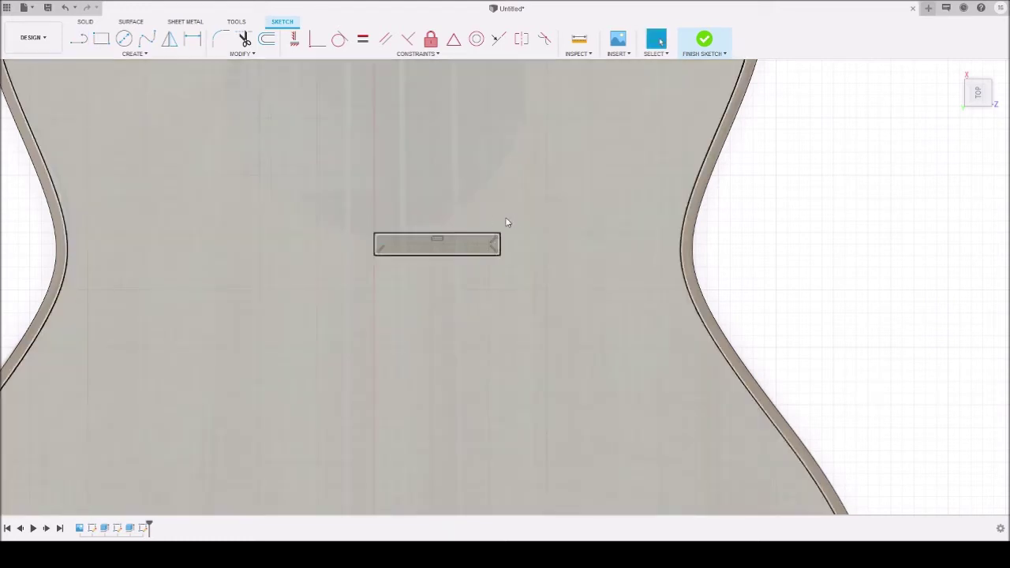
Step: Mirror the half-crossbar's outer lines about the short centreline segment to complete a symmetric crossbar
left_click_drag(517, 215, 432, 293)
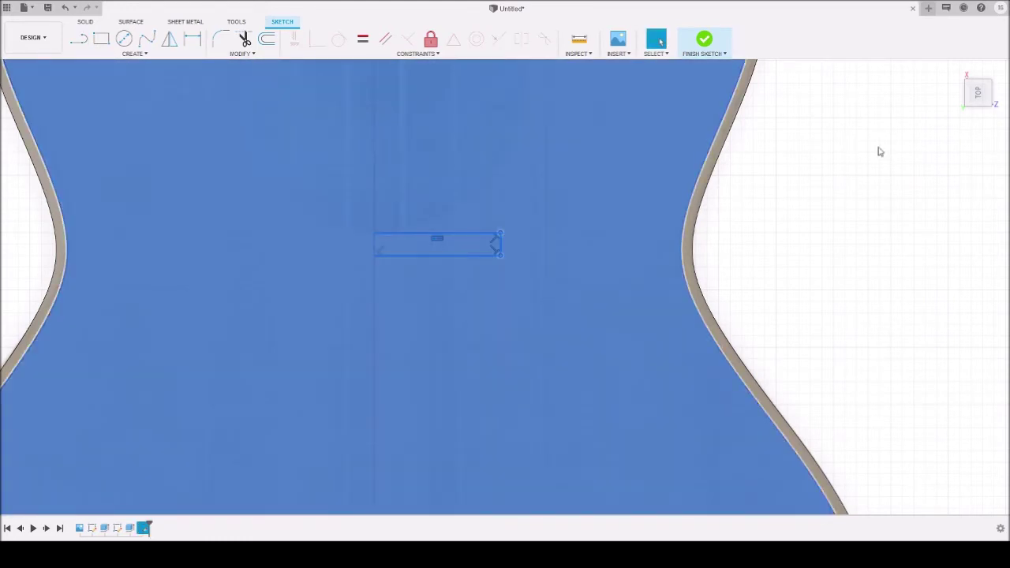
left_click(828, 145)
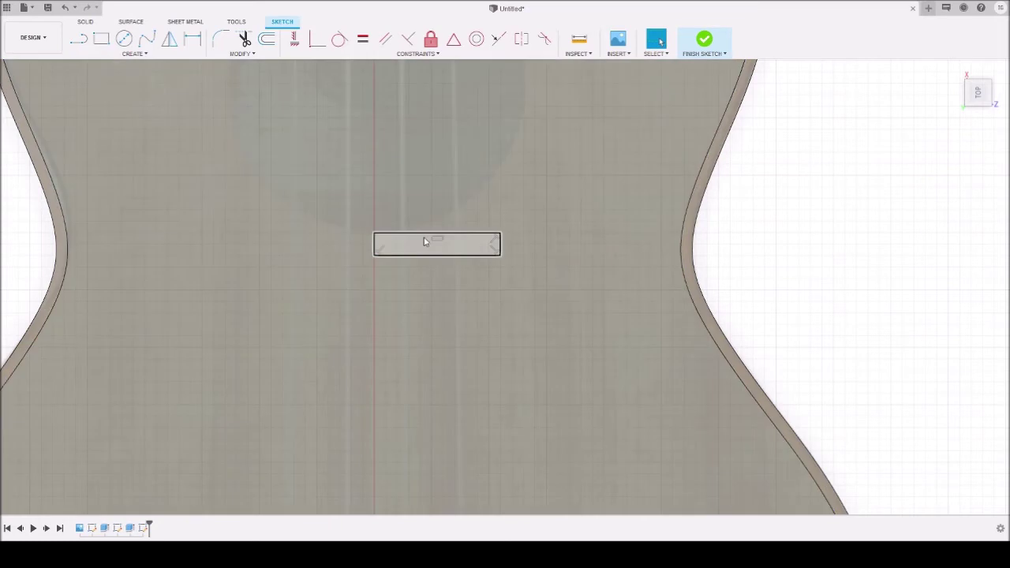
left_click(423, 240)
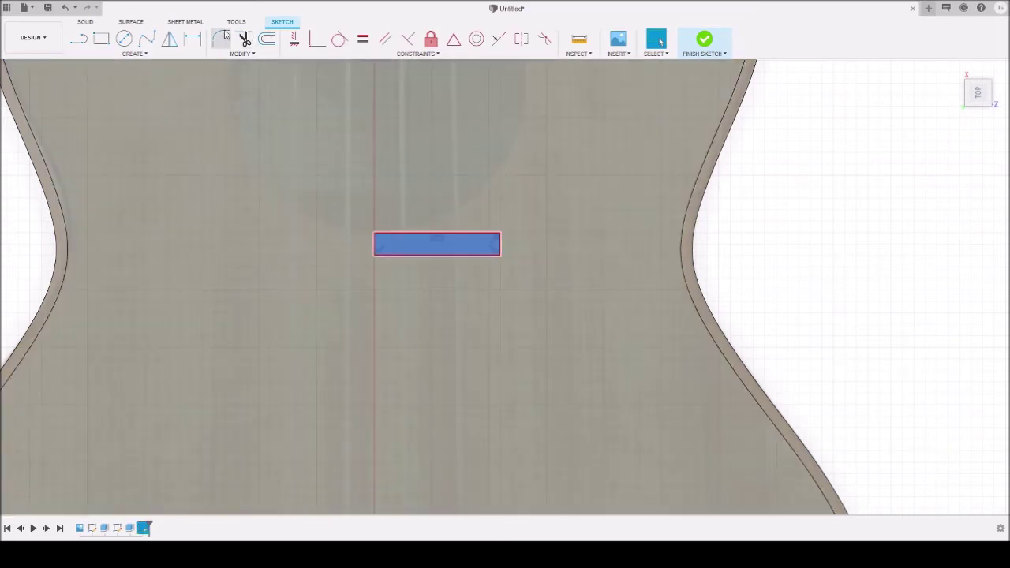
left_click(168, 41)
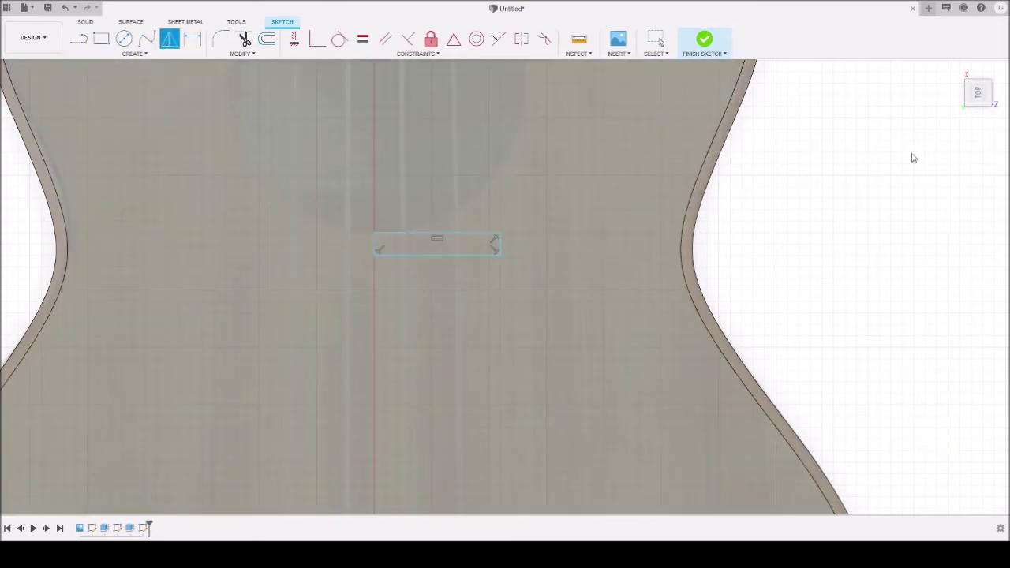
left_click_drag(550, 216, 471, 278)
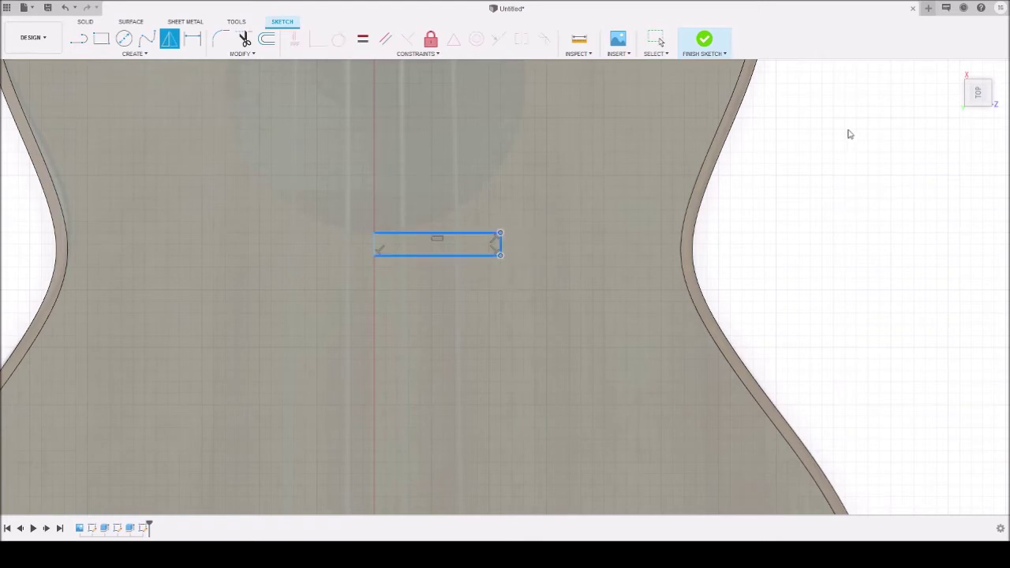
left_click(374, 249)
key("Return")
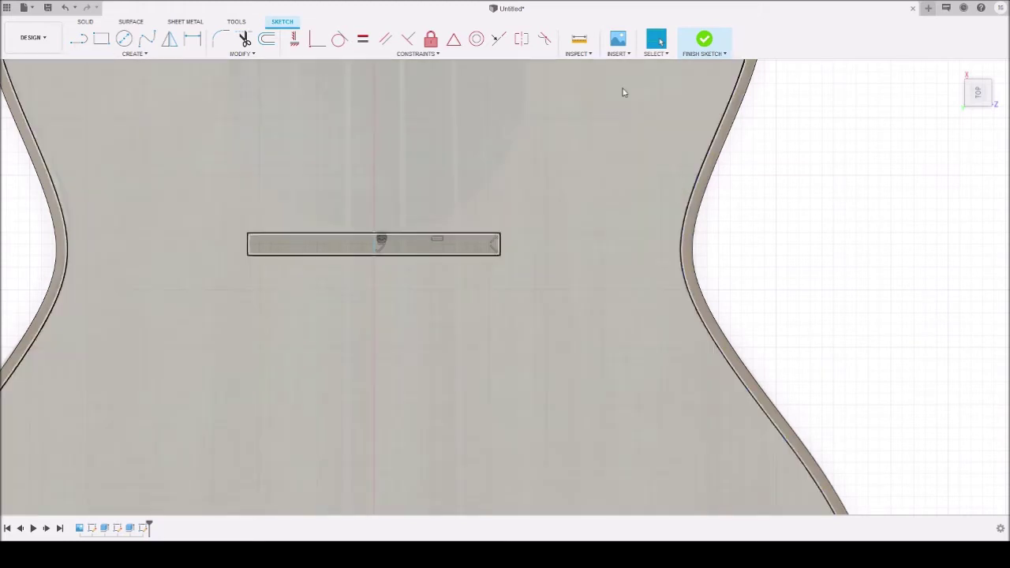
Step: Fillet both right-end corners and the upper left-end corner of the crossbar with a 0.10 radius
left_click(624, 90)
left_click(218, 39)
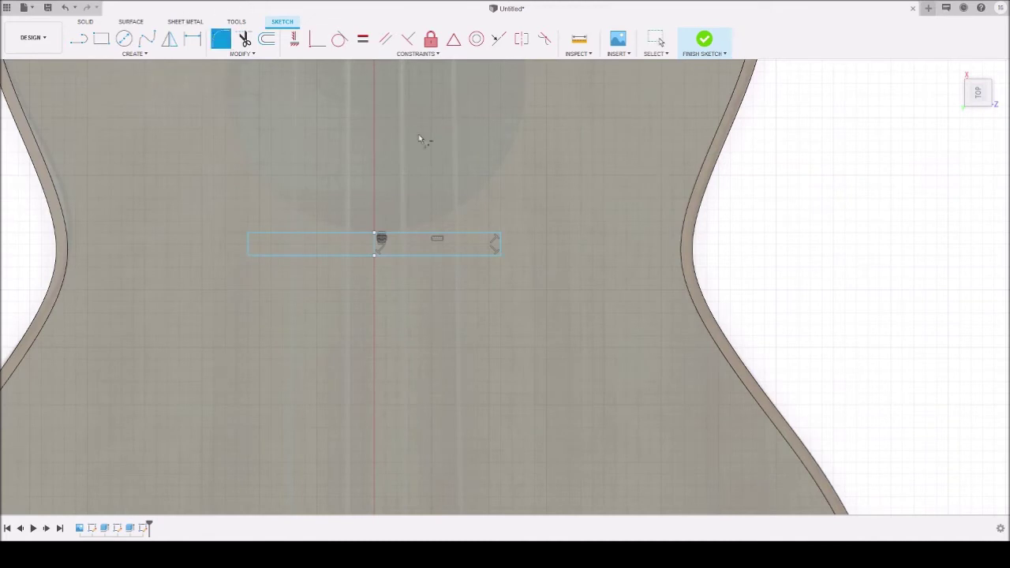
left_click(498, 245)
left_click(498, 253)
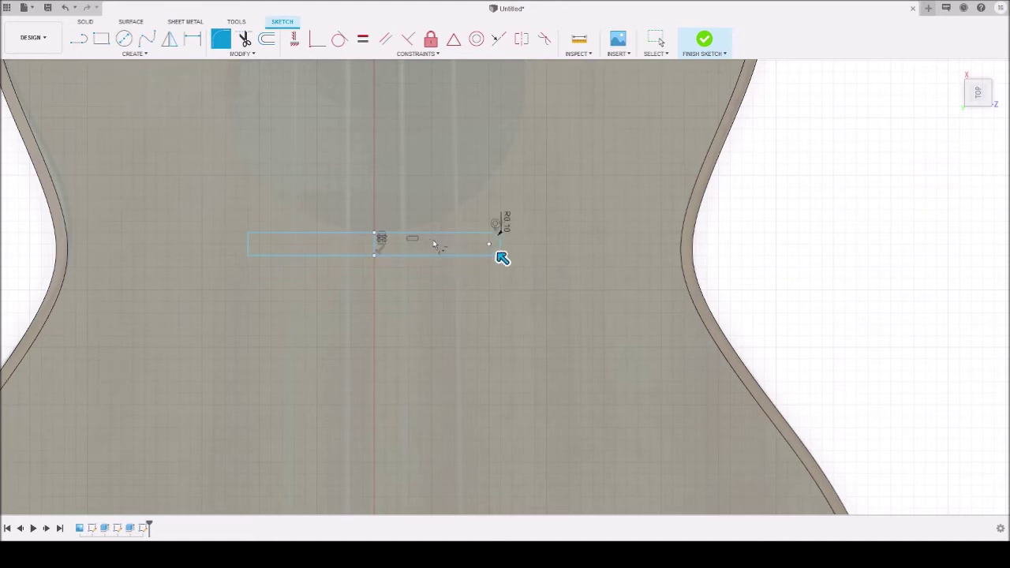
left_click(248, 237)
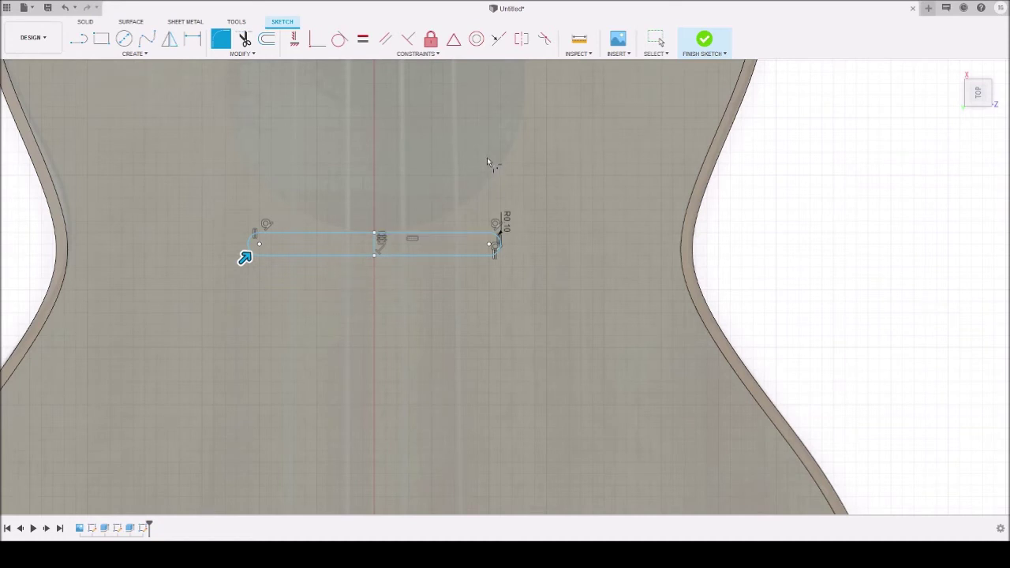
key("Escape")
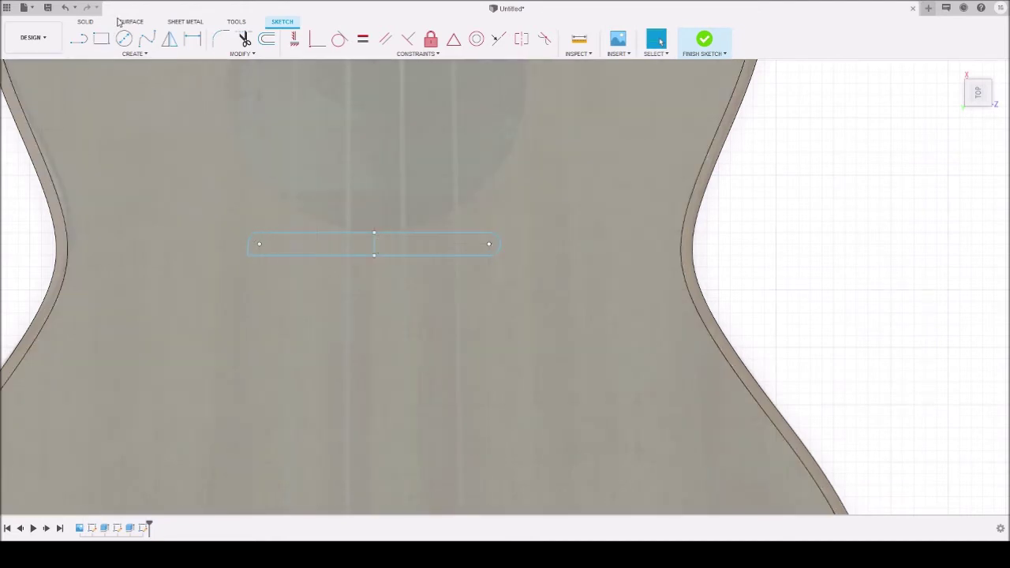
Step: Finish the crossbar sketch to extrude its profile, and undo back into sketch editing
left_click(704, 40)
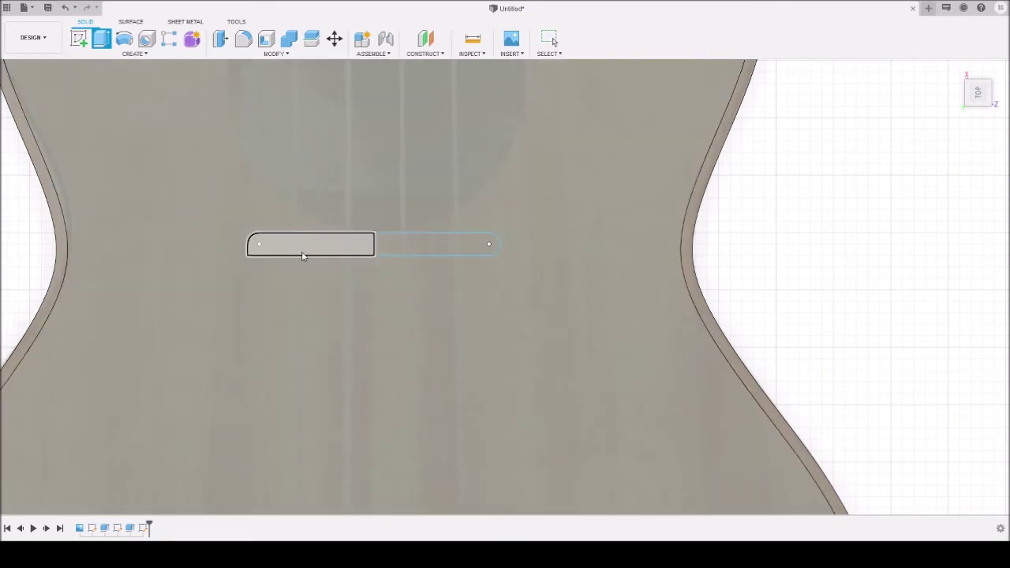
key("ctrl+z")
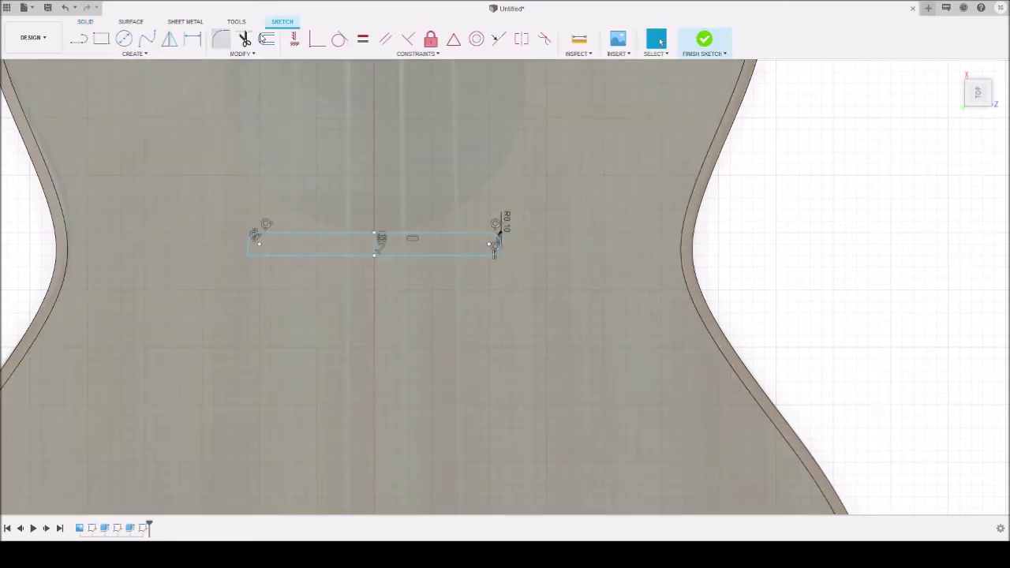
Step: Fillet the remaining lower left-end corner of the crossbar outline with a 0.1 radius
left_click(221, 39)
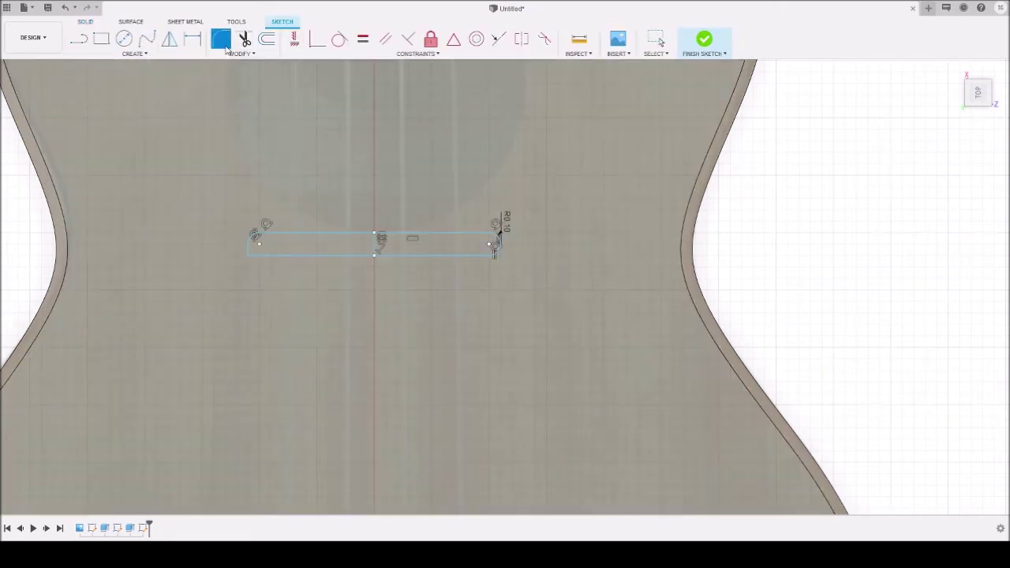
left_click(243, 258)
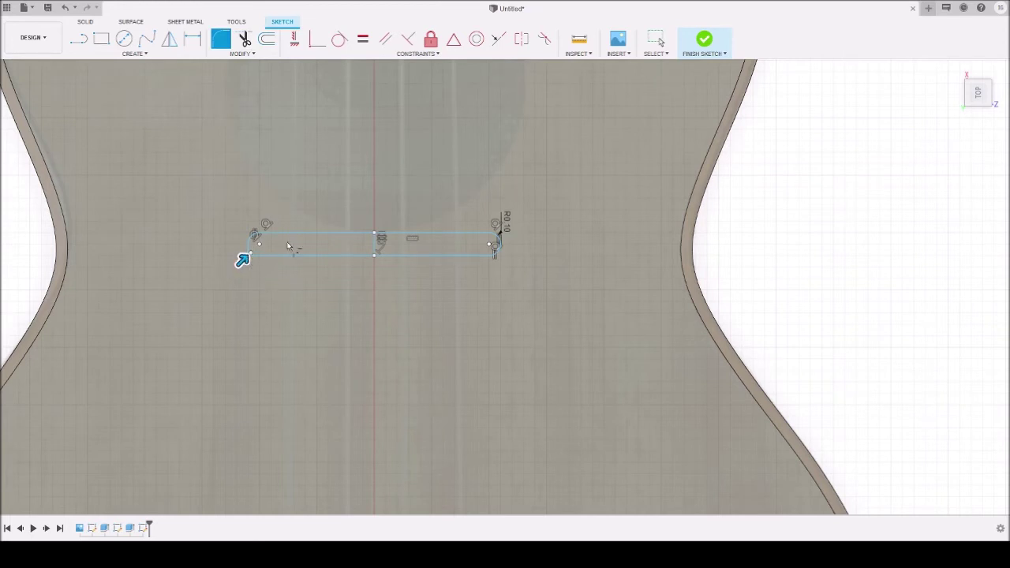
scroll(328, 246, "up", 4)
scroll(283, 253, "up", 2)
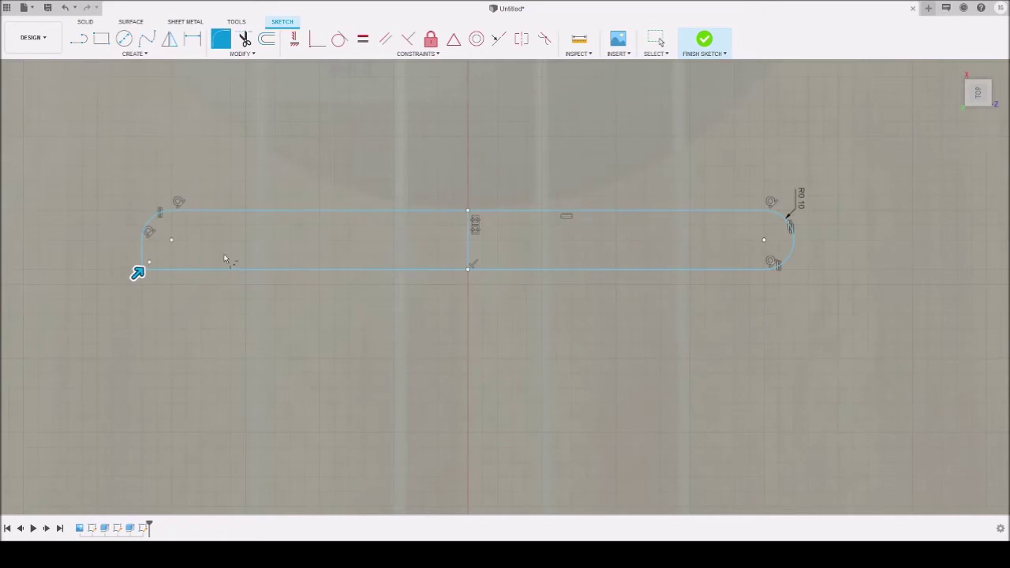
type("0.1")
key("Return")
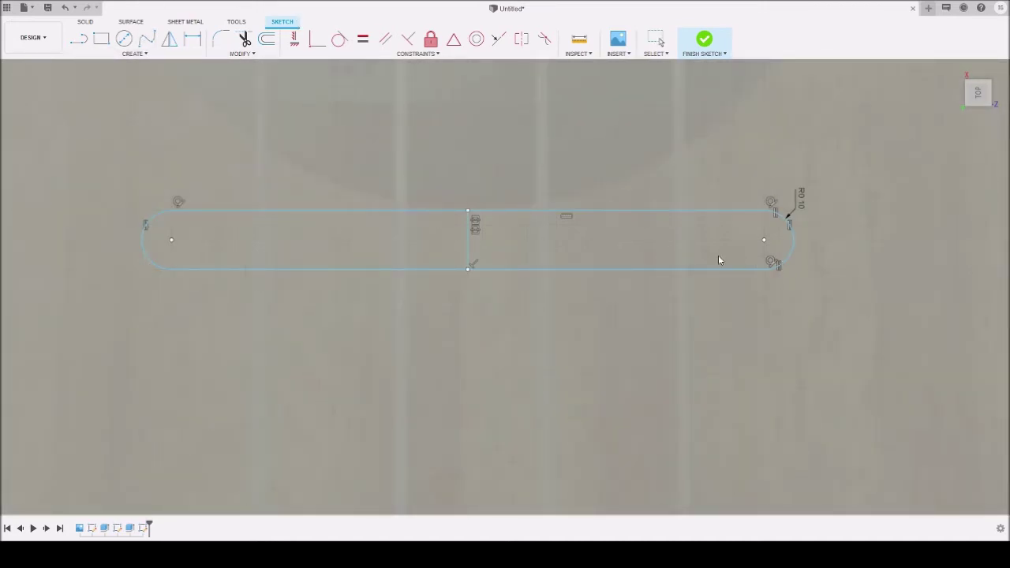
Step: Extrude both halves of the rounded crossbar profile 0.50 upward from the back plate
left_click(530, 241)
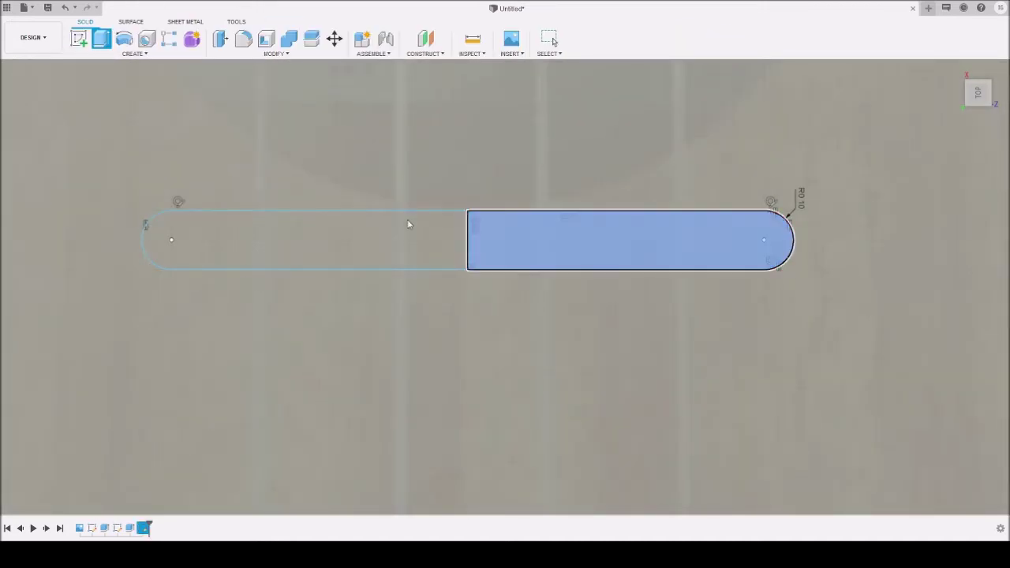
left_click(426, 224)
key("e")
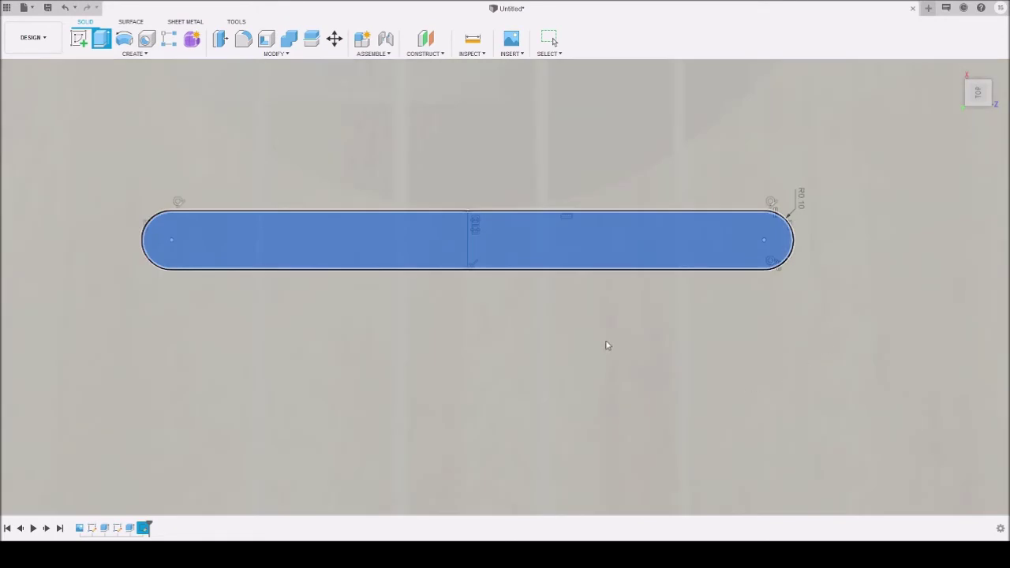
left_click(498, 219)
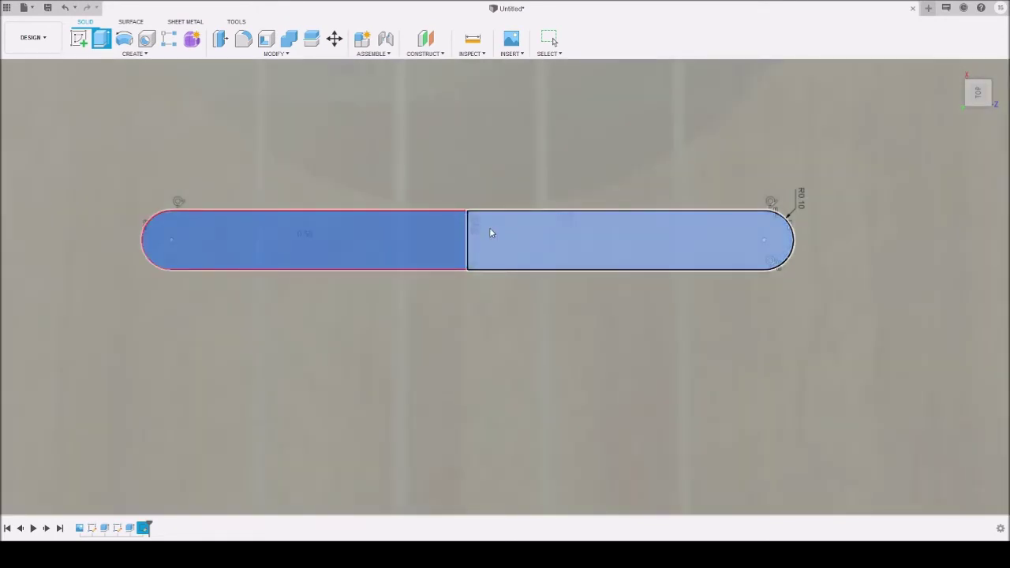
left_click(489, 229)
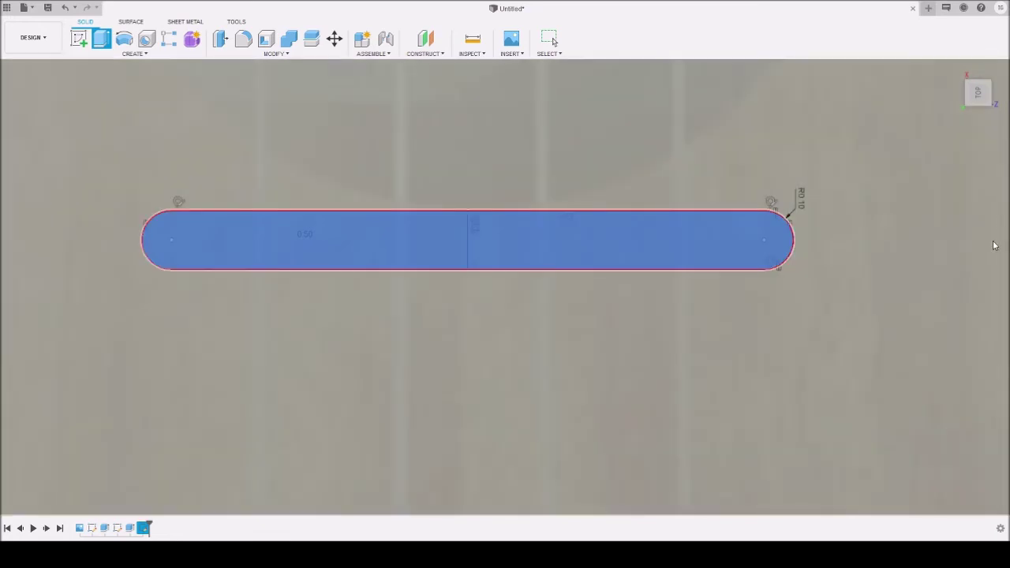
left_click(948, 265)
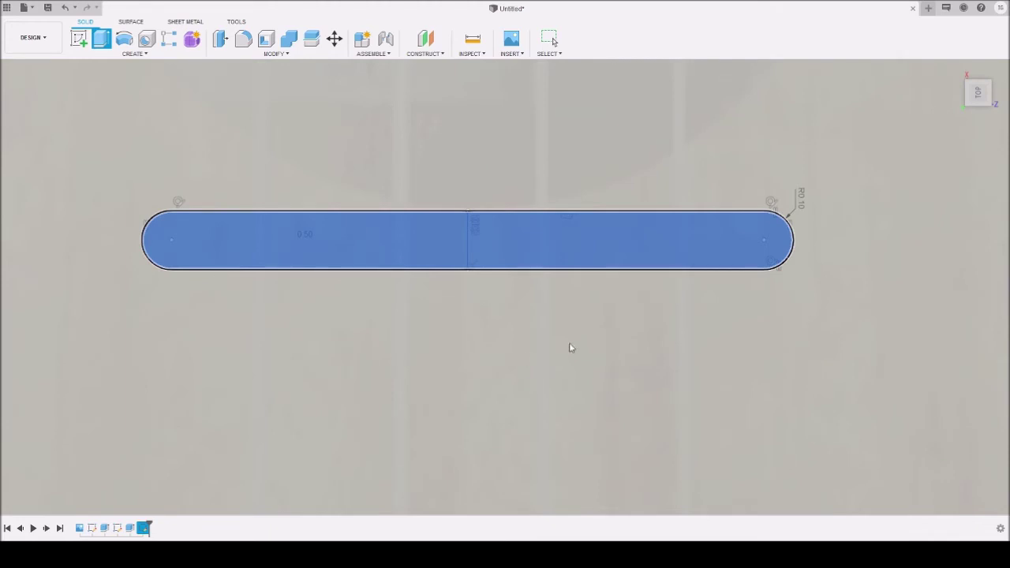
middle_click_drag(571, 347, 737, 225, "shift")
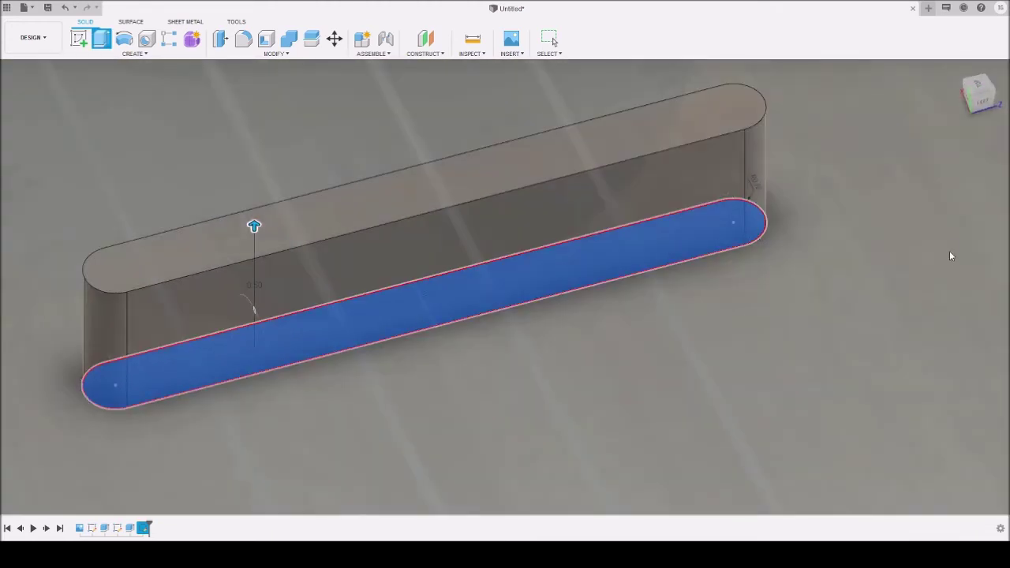
key("Return")
Step: Examine the extruded crossbar inside the ukulele body up close and from several angles
scroll(579, 370, "up", 2)
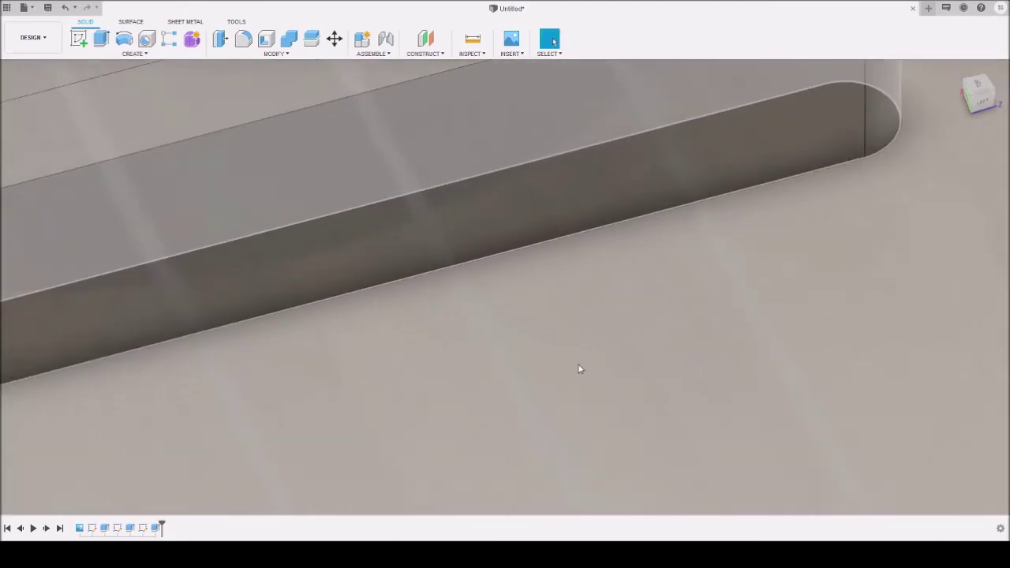
scroll(616, 354, "down", 6)
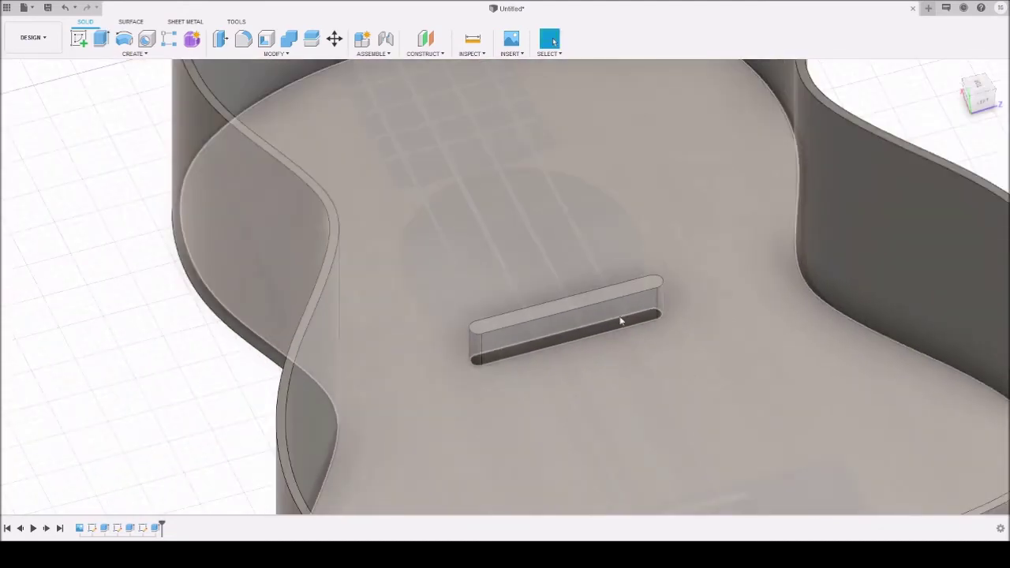
middle_click_drag(579, 248, 548, 292, "shift")
scroll(547, 292, "up", 3)
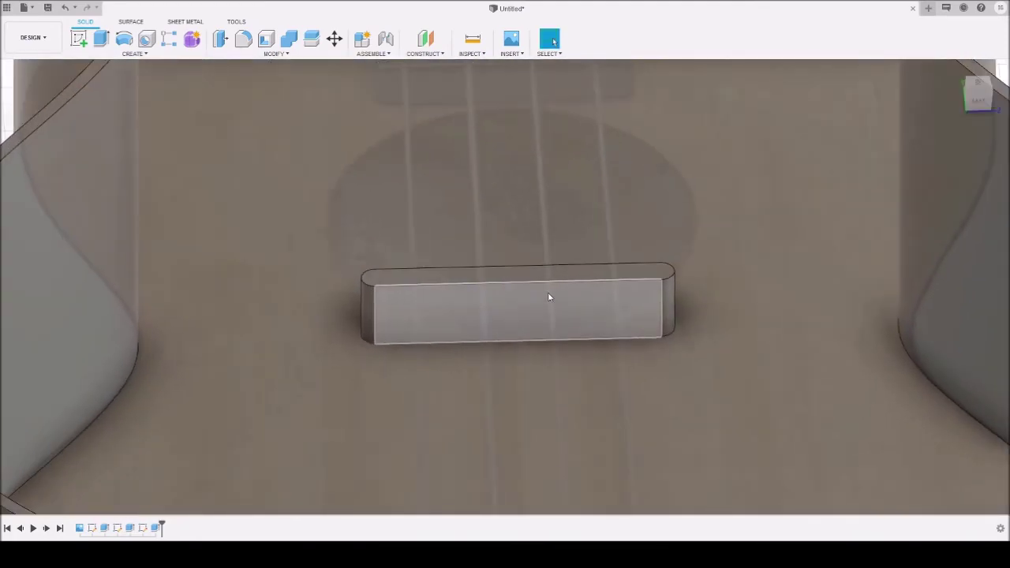
scroll(549, 297, "up", 3)
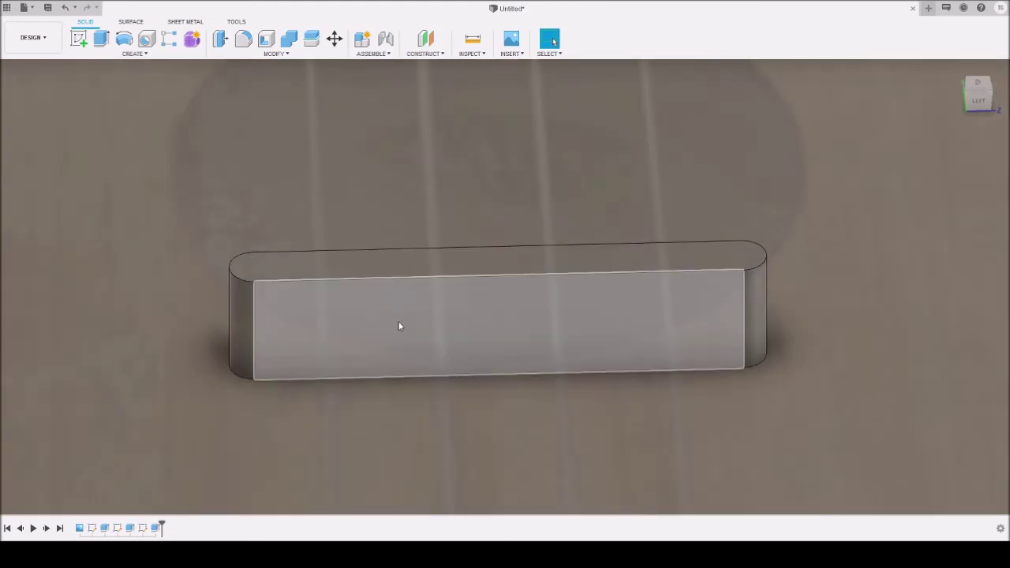
left_click(401, 327)
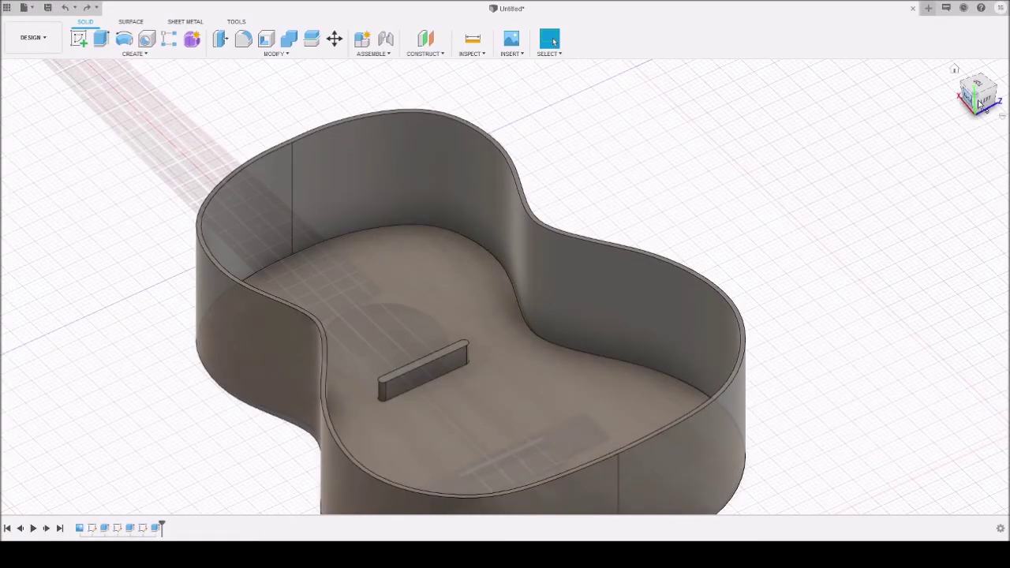
middle_click_drag(949, 113, 939, 178, "shift")
left_click_drag(939, 178, 951, 162)
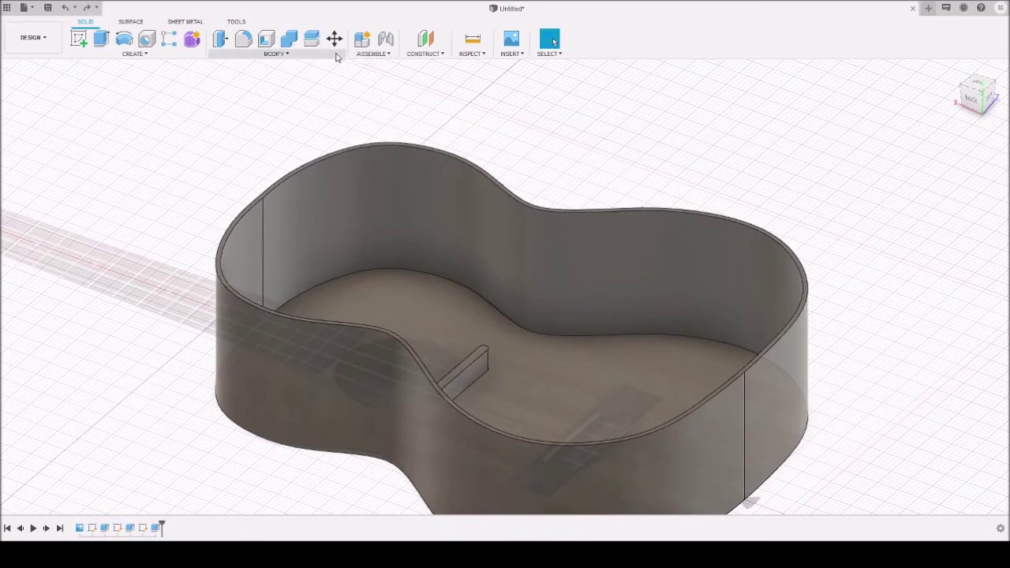
Step: Create a section analysis across the body's width, offset about 7.50 so the cut lies just past the crossbar
left_click(462, 55)
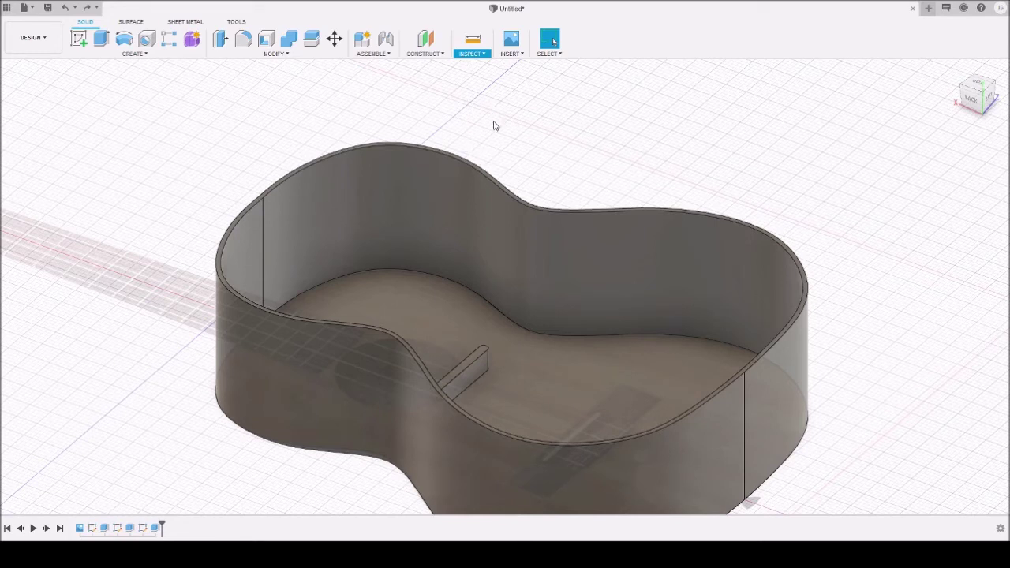
left_click(513, 164)
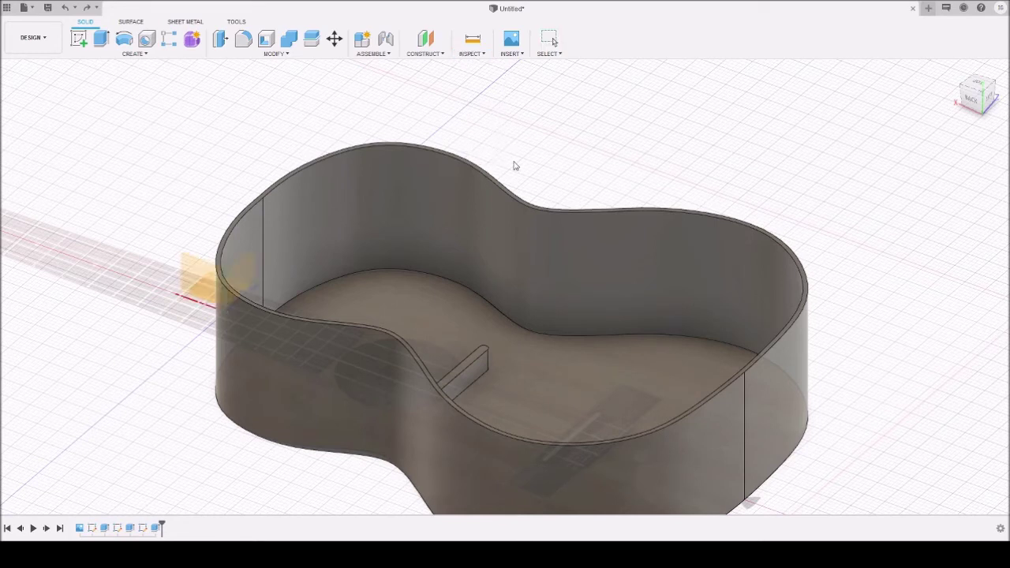
left_click(249, 272)
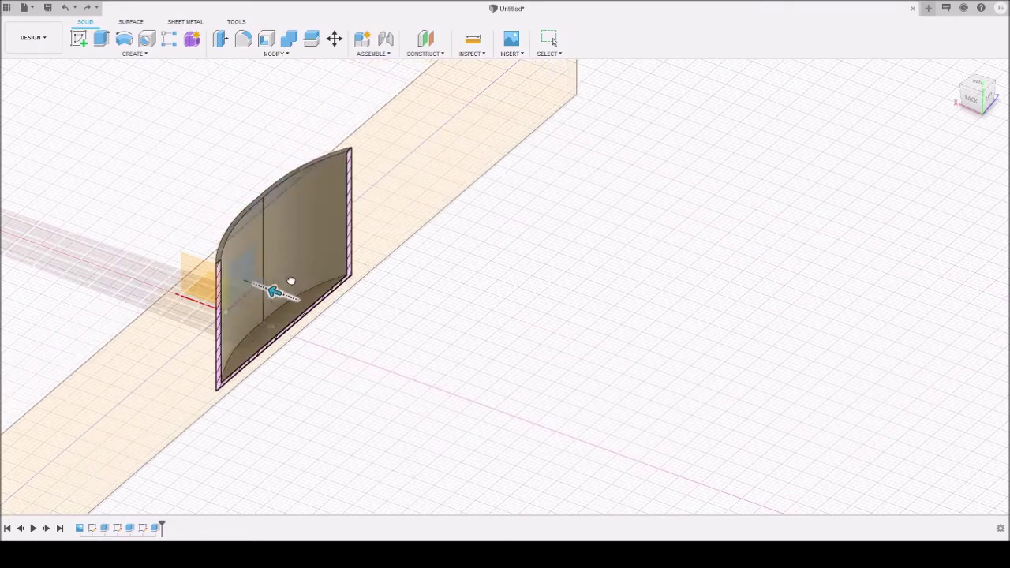
left_click_drag(291, 281, 535, 361)
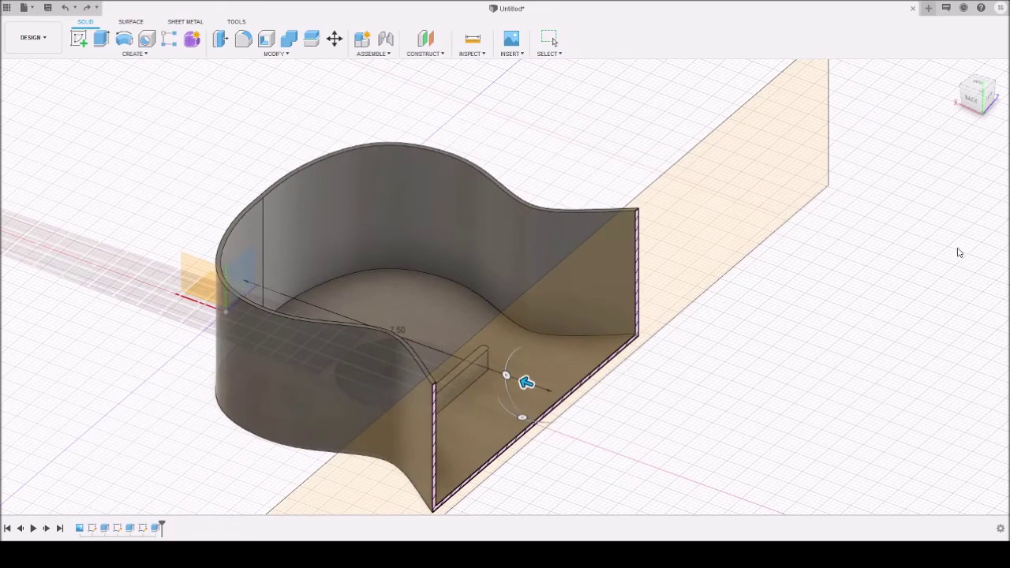
key("Return")
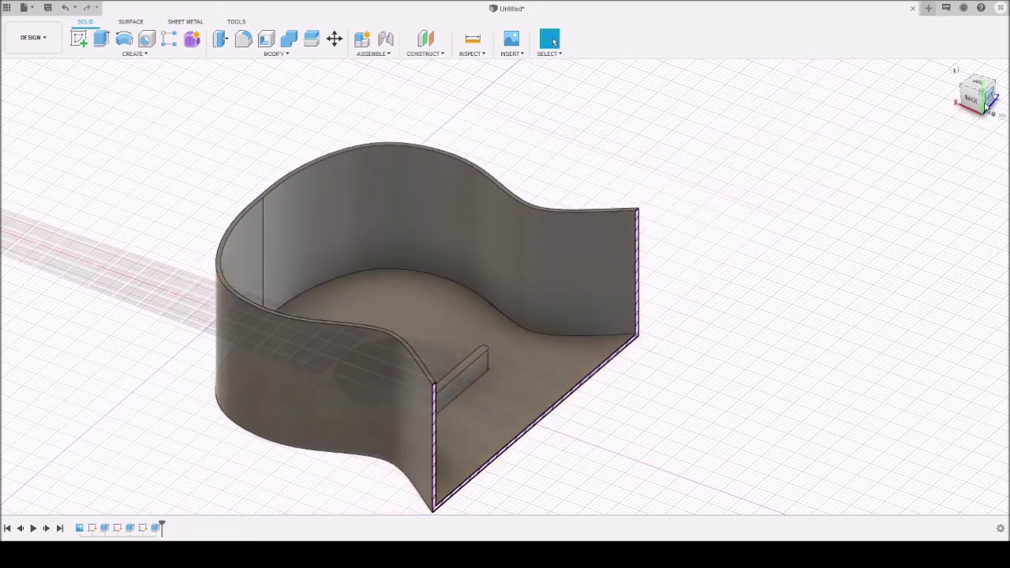
Step: Face the sectioned body from its left view and start a sketch on the crossbar's long side face
left_click(986, 107)
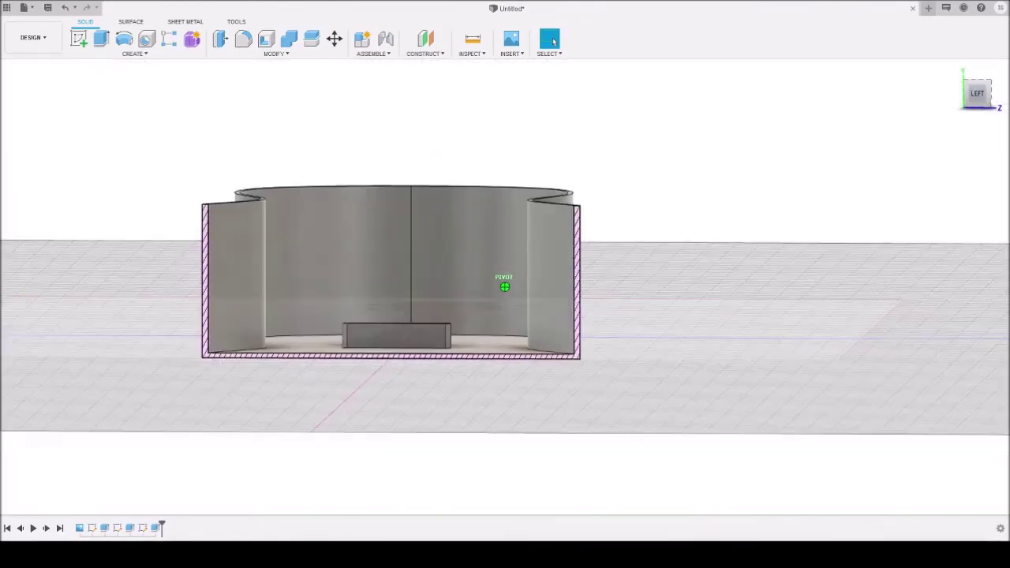
scroll(492, 295, "up", 2)
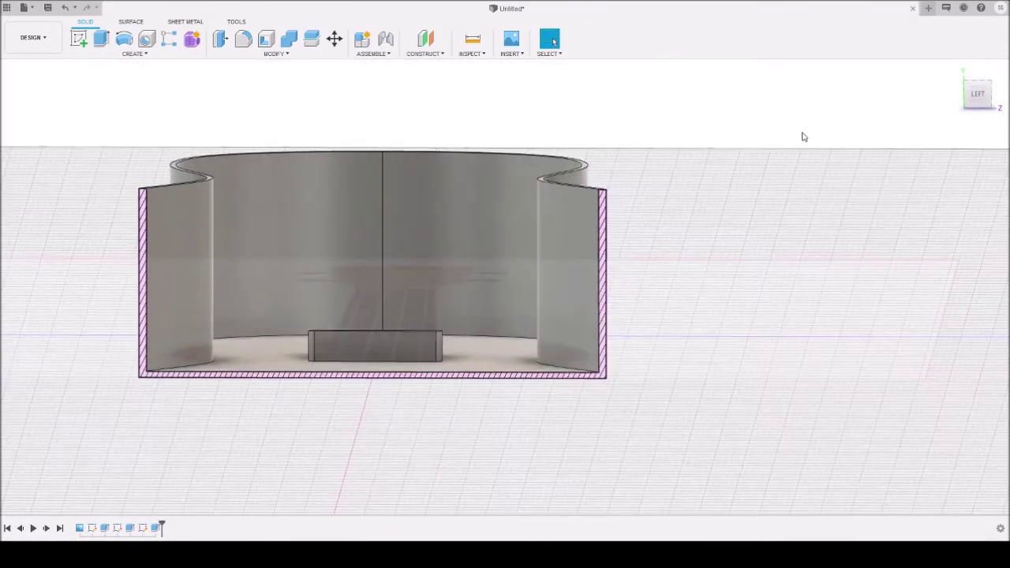
left_click(978, 93)
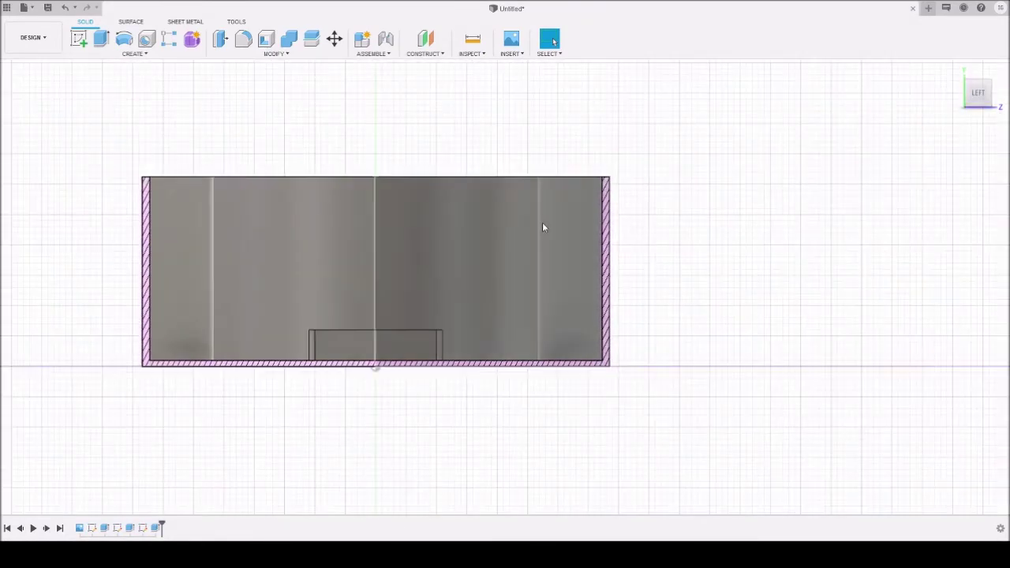
scroll(466, 307, "up", 3)
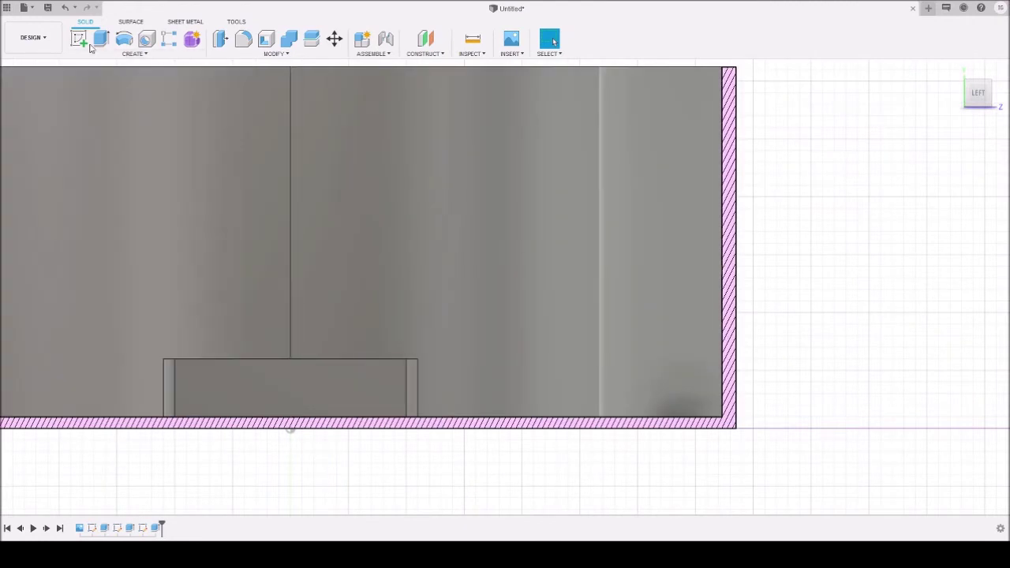
left_click(78, 38)
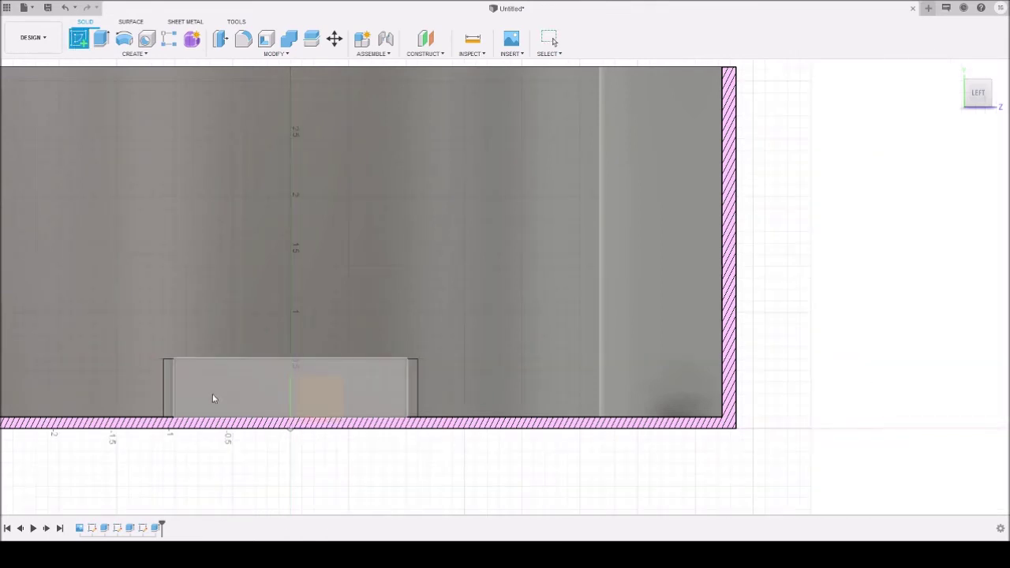
left_click(212, 394)
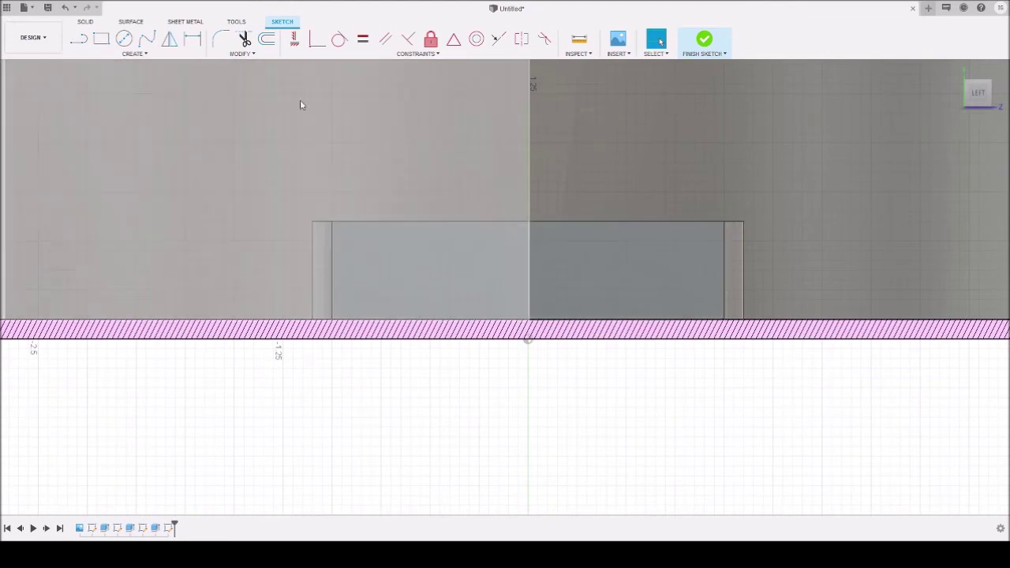
Step: Sketch an S-shaped fit-point spline from the crossbar's lower left corner up to its top edge, short of the centre
left_click(147, 39)
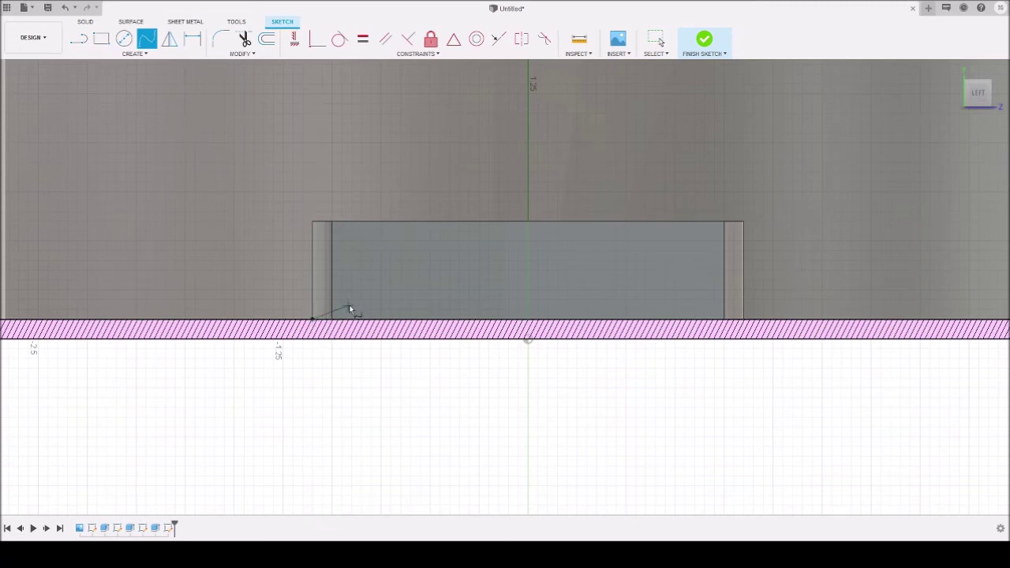
left_click(351, 308)
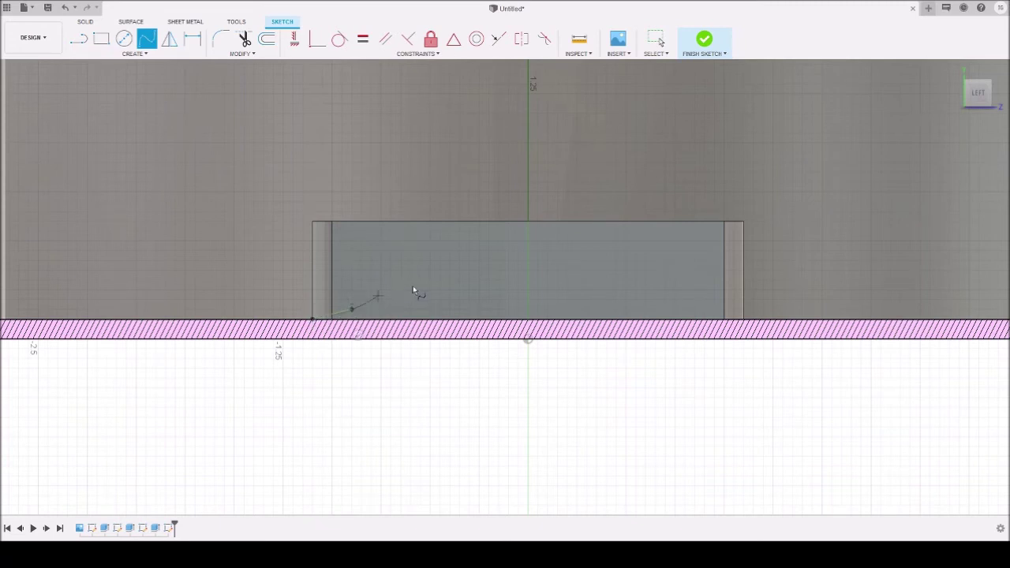
left_click(440, 241)
left_click(482, 224)
left_click(480, 246)
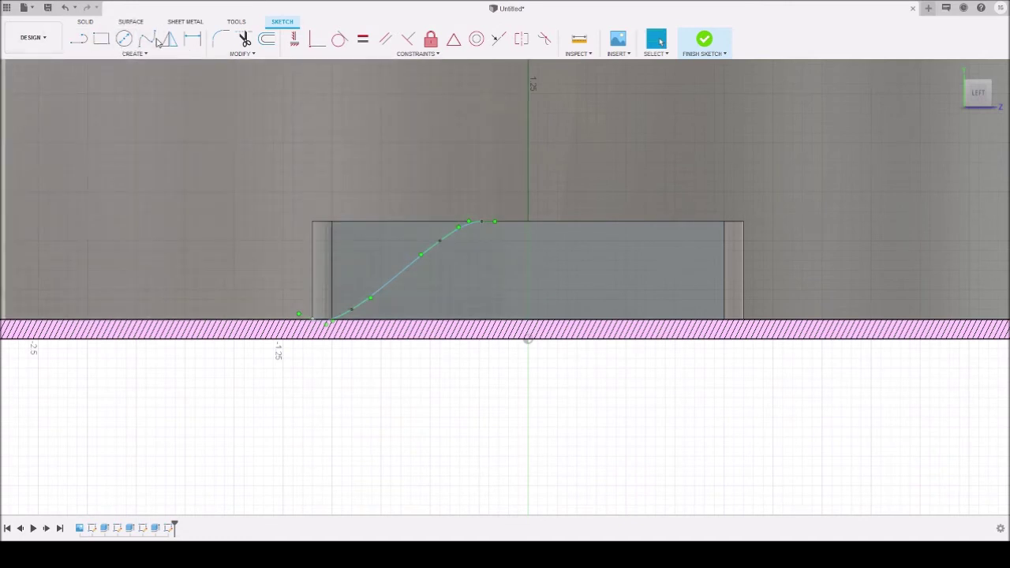
Step: Close the area above the spline with lines up the crossbar's left end and along its top edge
left_click(76, 44)
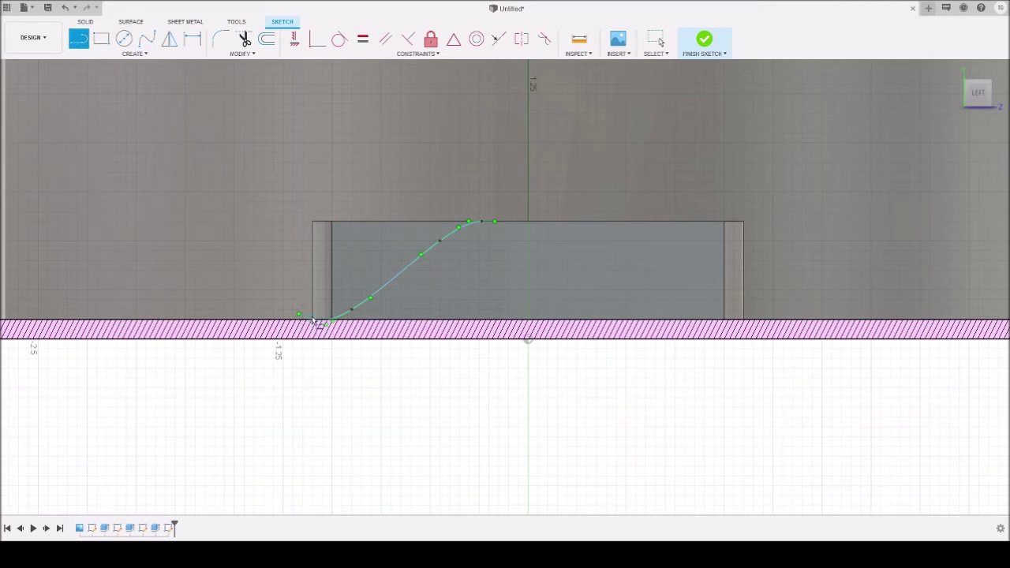
left_click(320, 227)
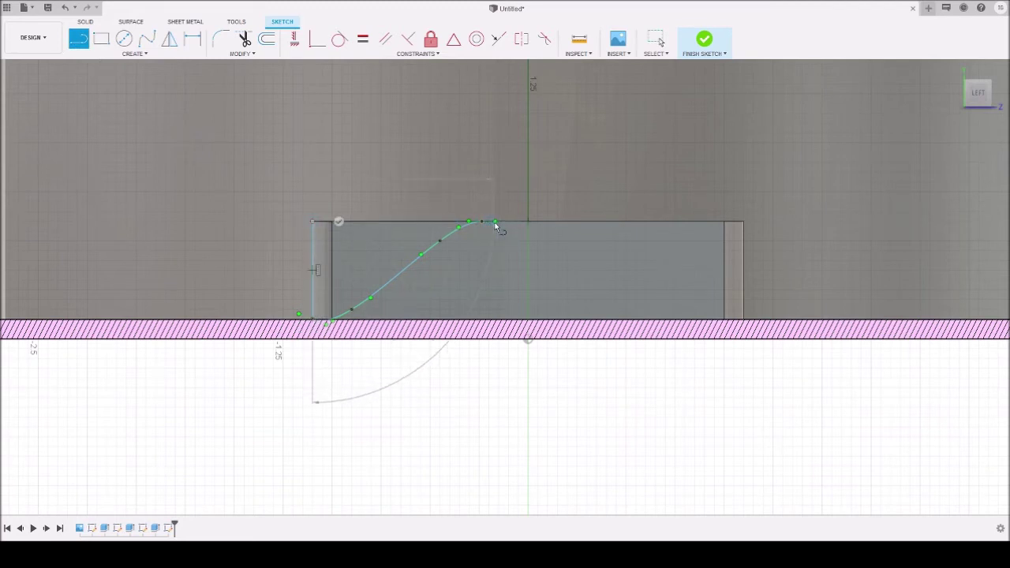
left_click(482, 223)
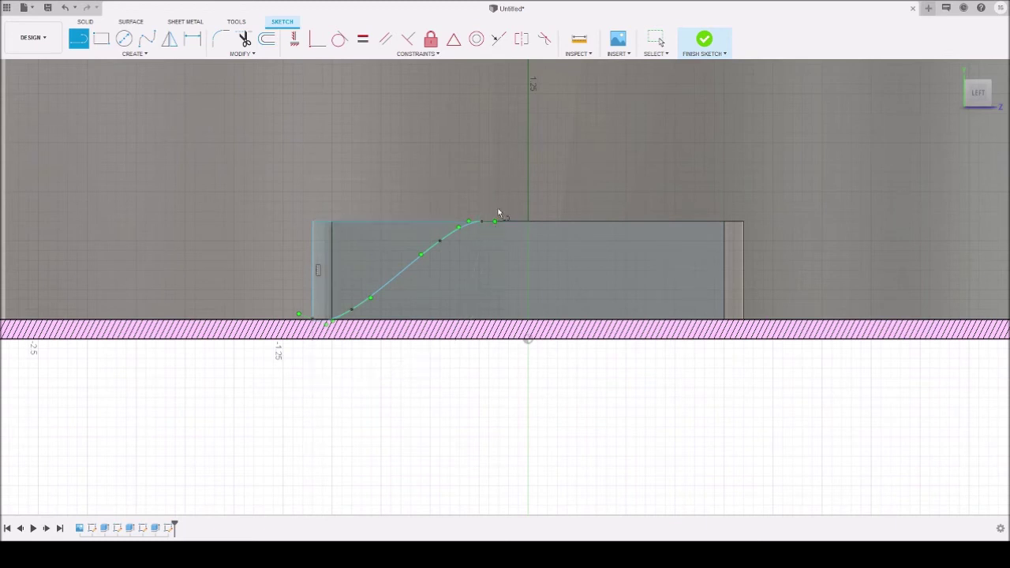
Step: Draw a vertical line through the crossbar's centre, from its top edge to the back plate
left_click(528, 222)
left_click(529, 321)
key("Escape")
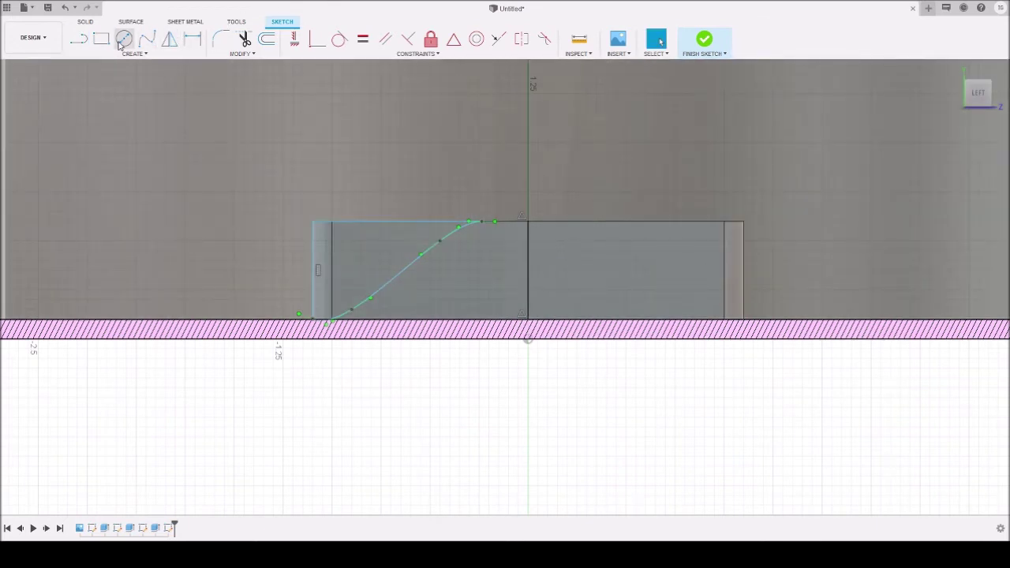
Step: Mirror the sketched end profile's lines and spline points across the vertical line through the crossbar's centre
left_click(169, 39)
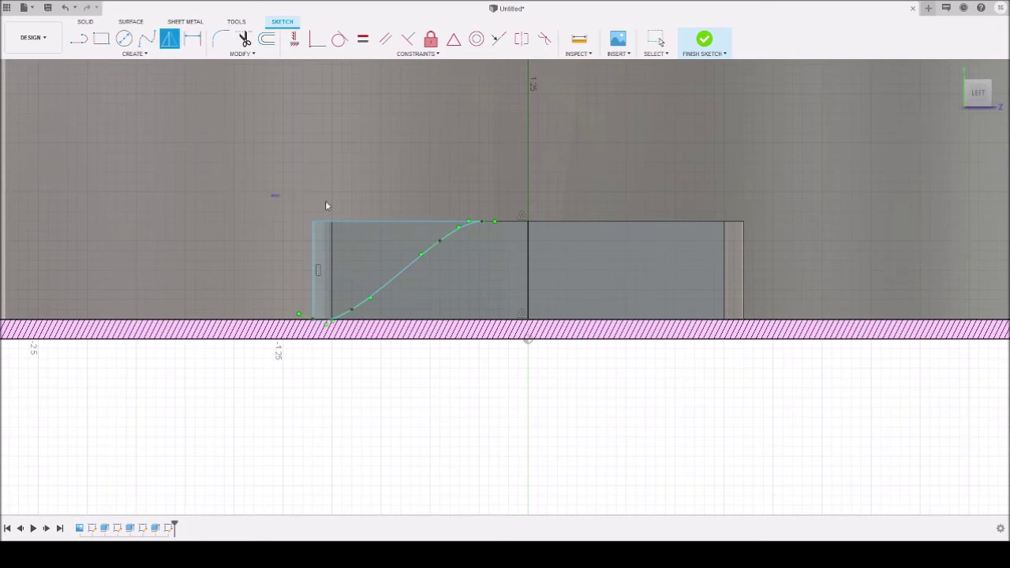
left_click_drag(271, 197, 520, 324)
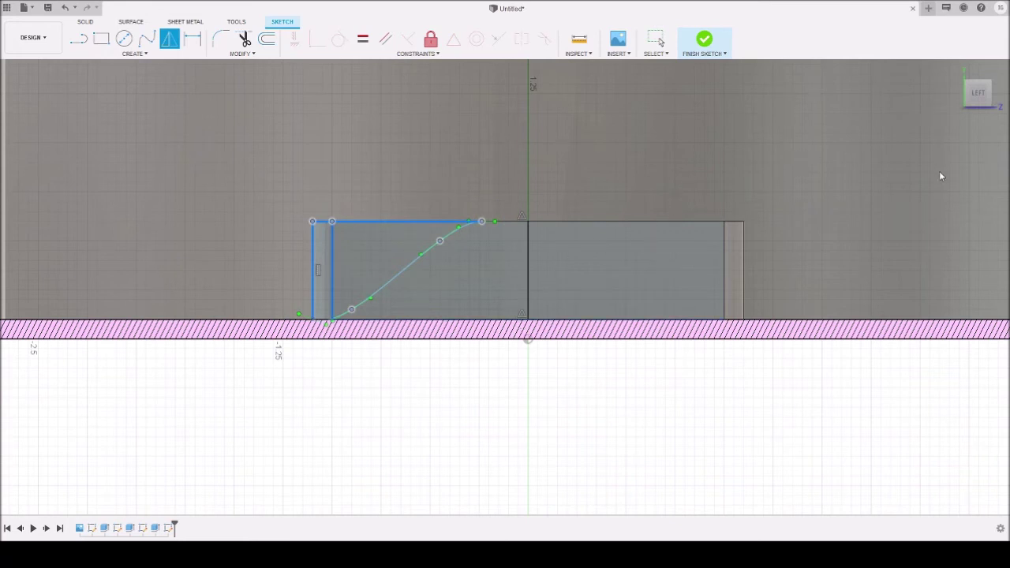
left_click(530, 246)
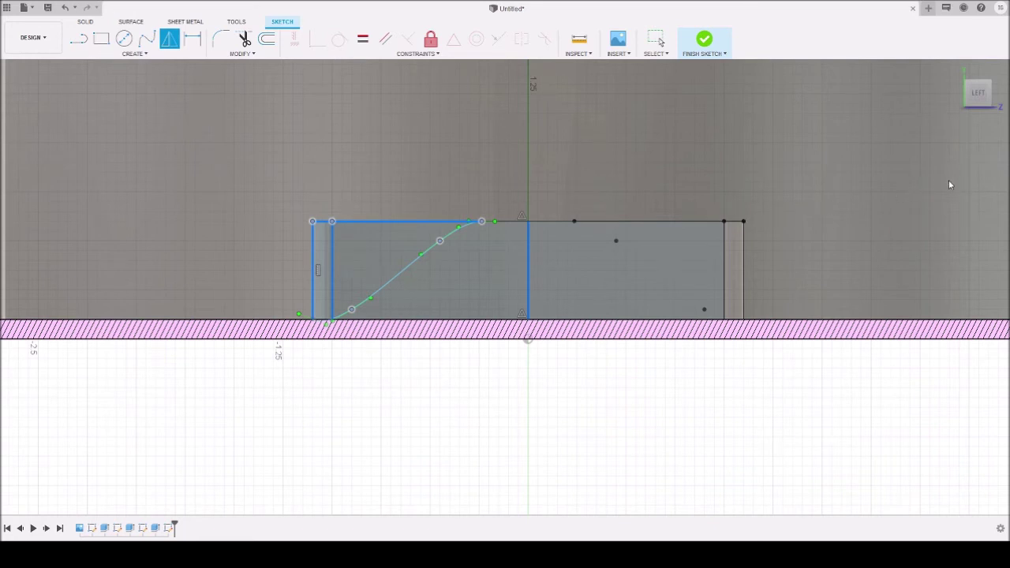
key("Escape")
left_click(791, 190)
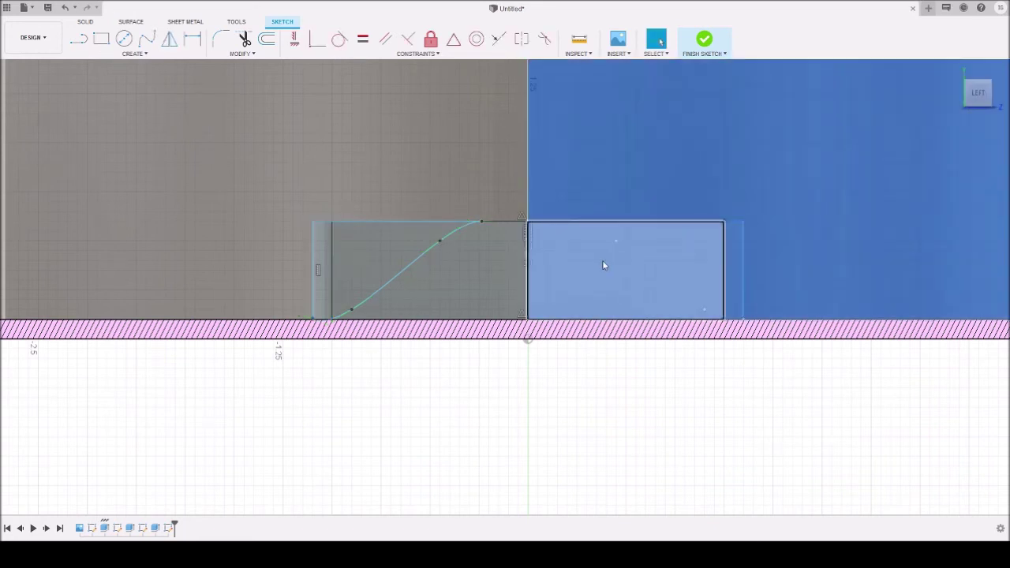
left_click(467, 151)
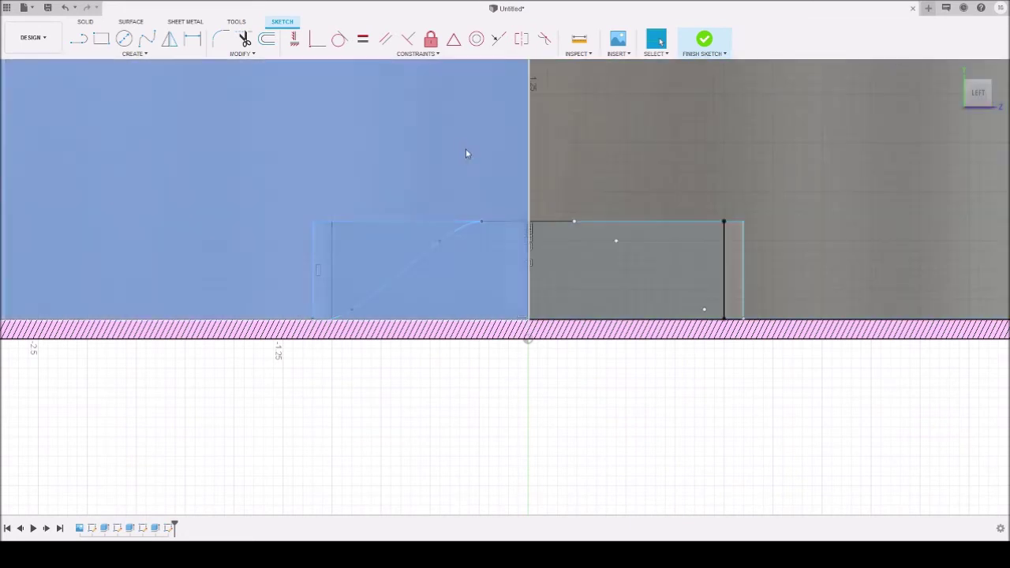
left_click(664, 485)
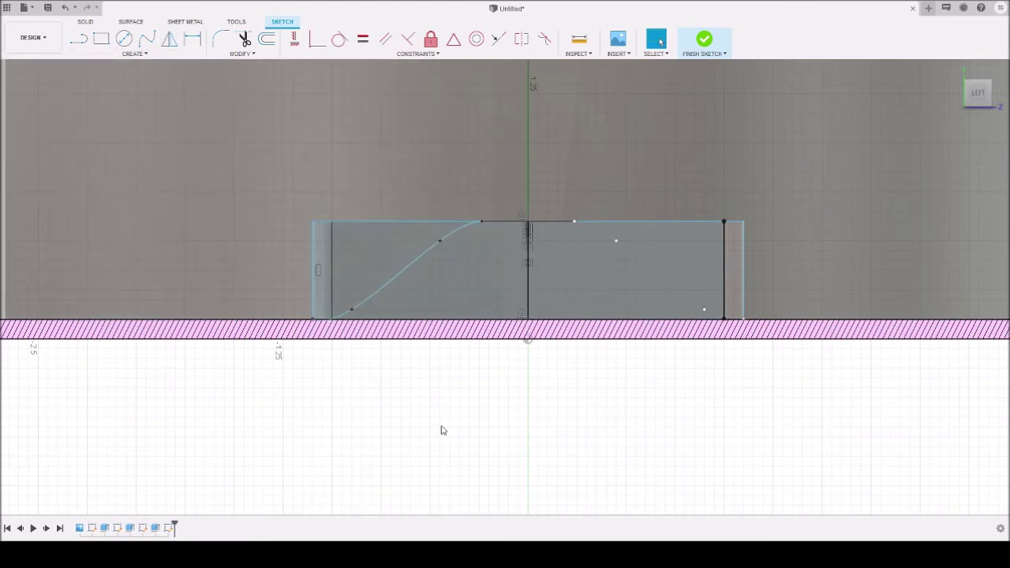
Step: Extrude-cut the area above the spline through the crossbar's thickness, up to its opposite long side face
key("e")
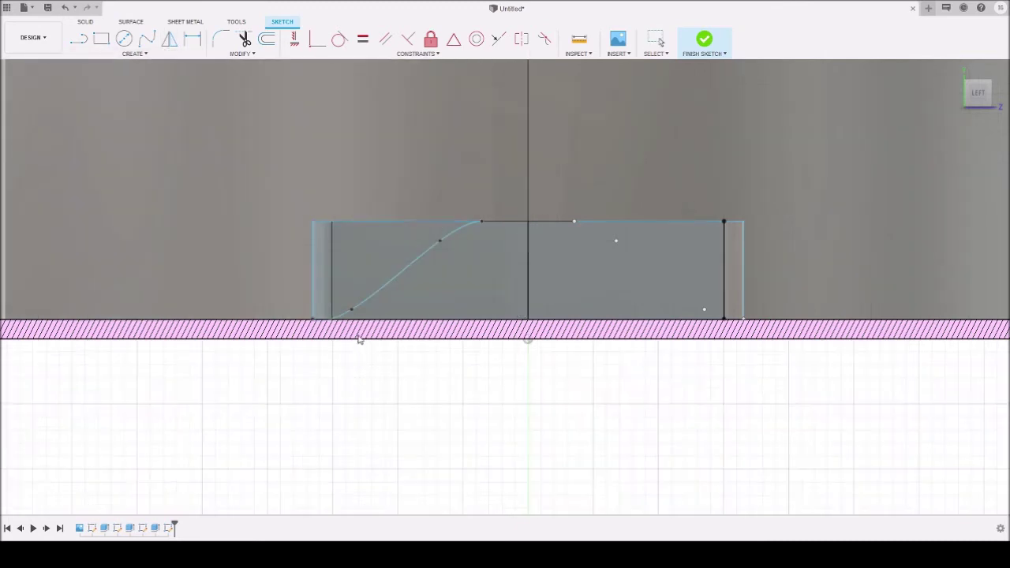
left_click(362, 248)
key("e")
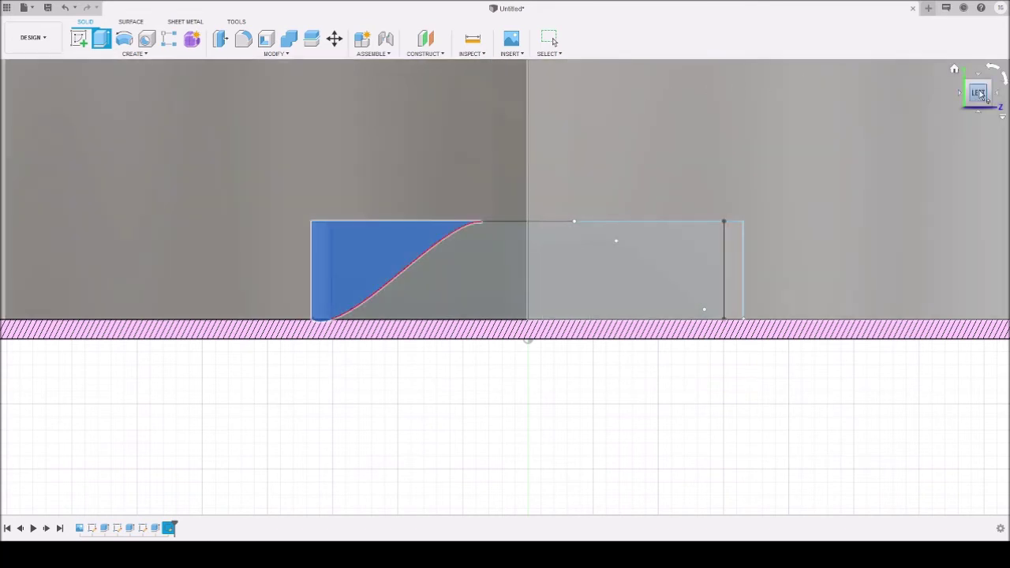
mouse_move(979, 94)
left_mouse_down()
mouse_move(999, 114)
mouse_move(1009, 107)
left_mouse_up()
left_click_drag(939, 111, 935, 113)
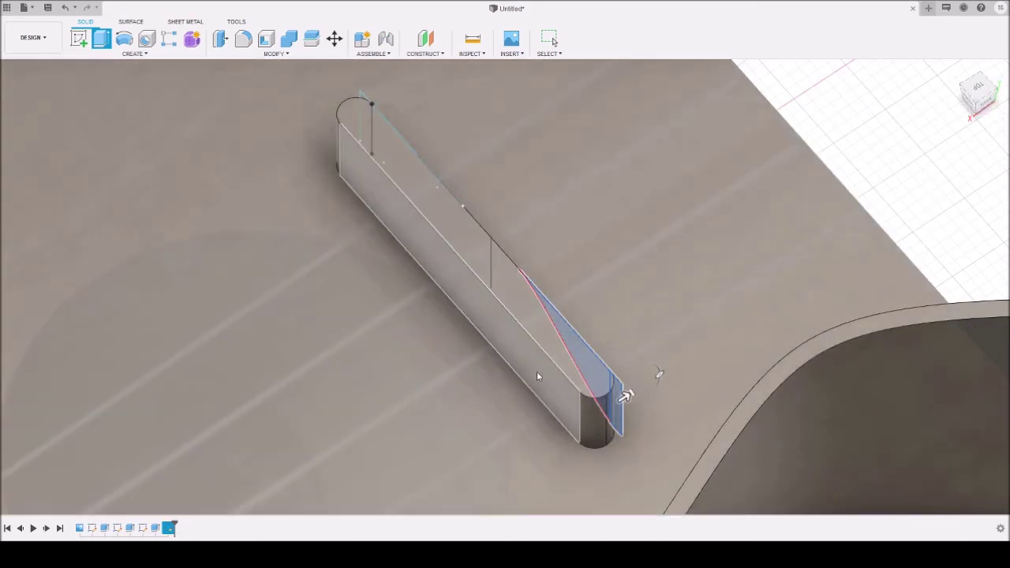
left_click(536, 377)
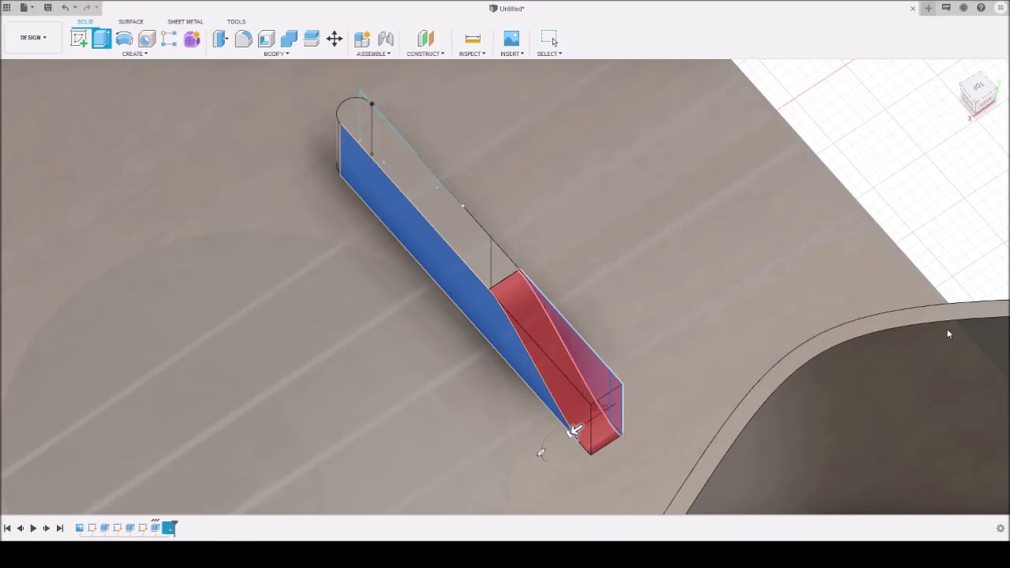
key("Return")
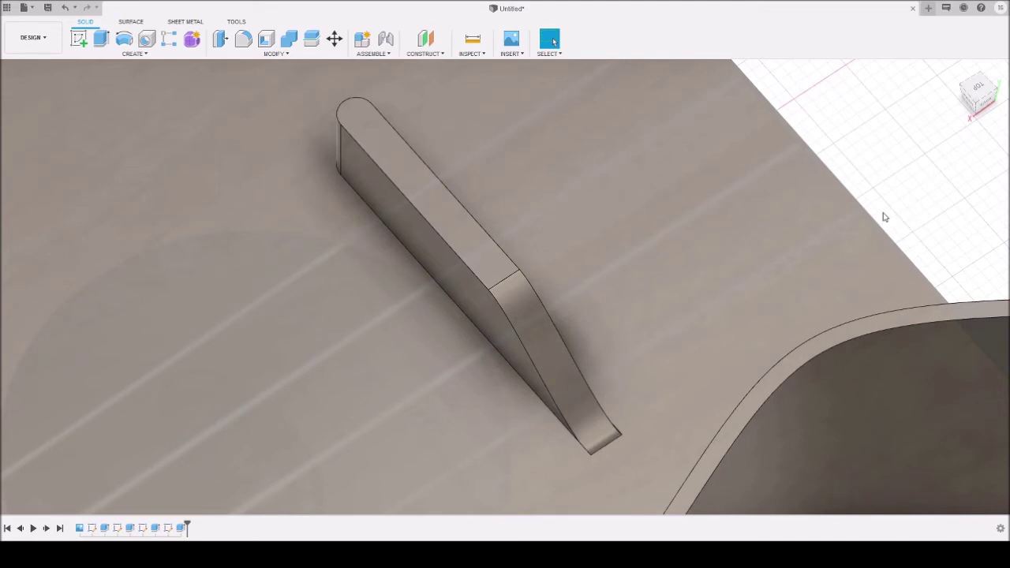
Step: Examine the foot of the crossbar's curved cut, where the slope runs into the back plate
middle_click_drag(876, 213, 894, 334, "shift")
middle_click_drag(984, 364, 469, 216)
scroll(599, 315, "up", 3)
scroll(620, 388, "up", 3)
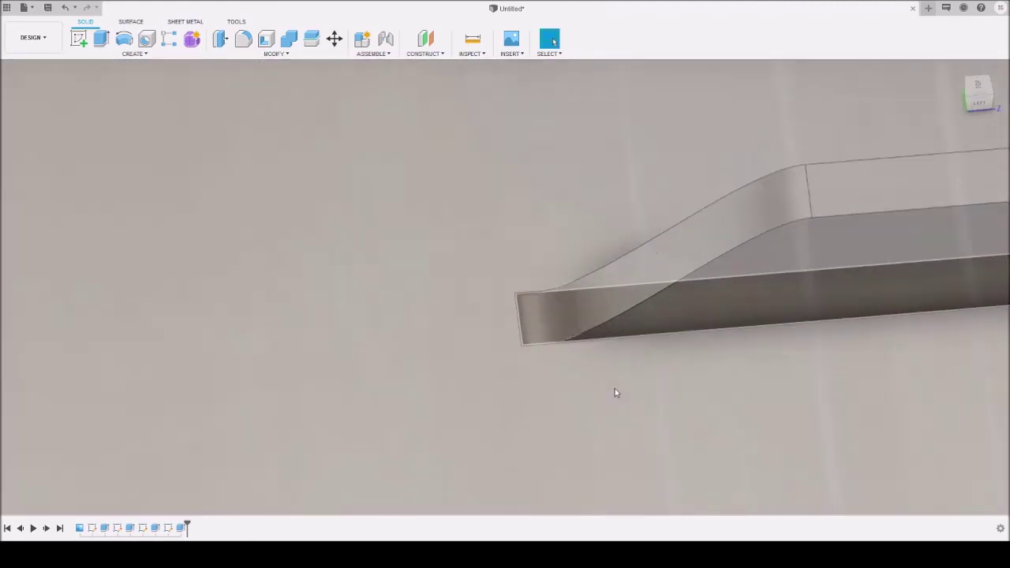
middle_click_drag(656, 366, 645, 387, "shift")
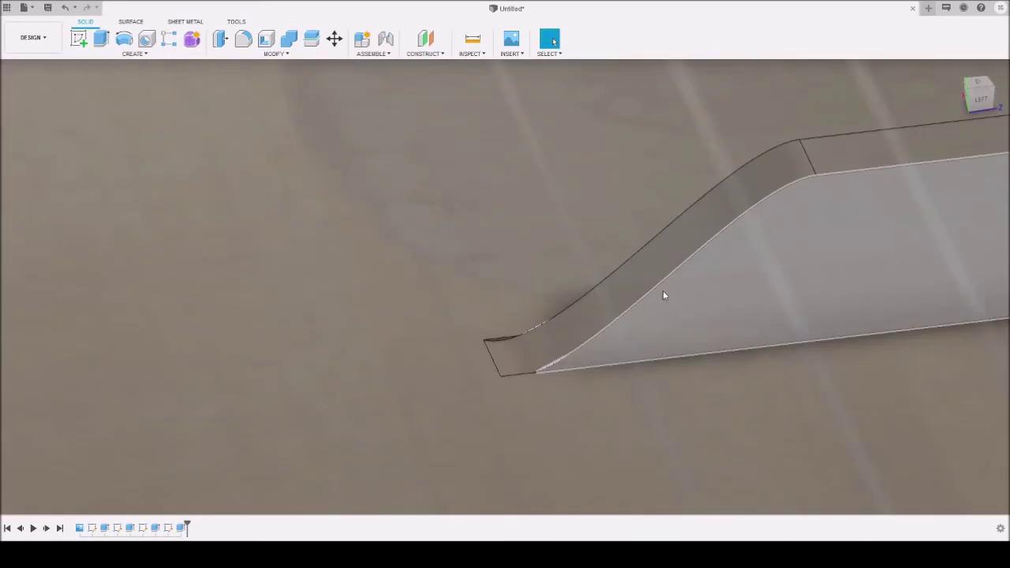
scroll(534, 336, "up", 5)
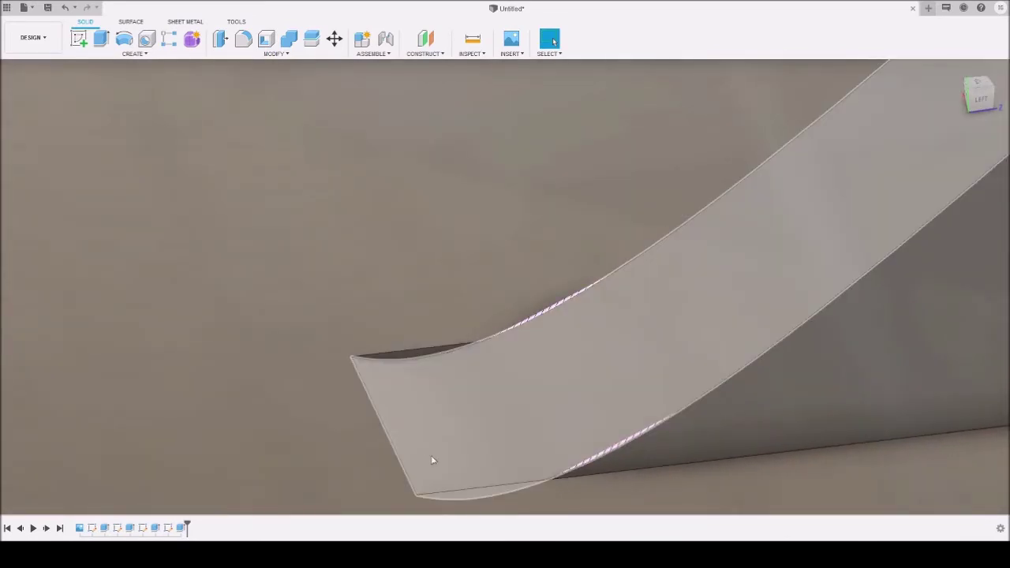
scroll(706, 473, "up", 3)
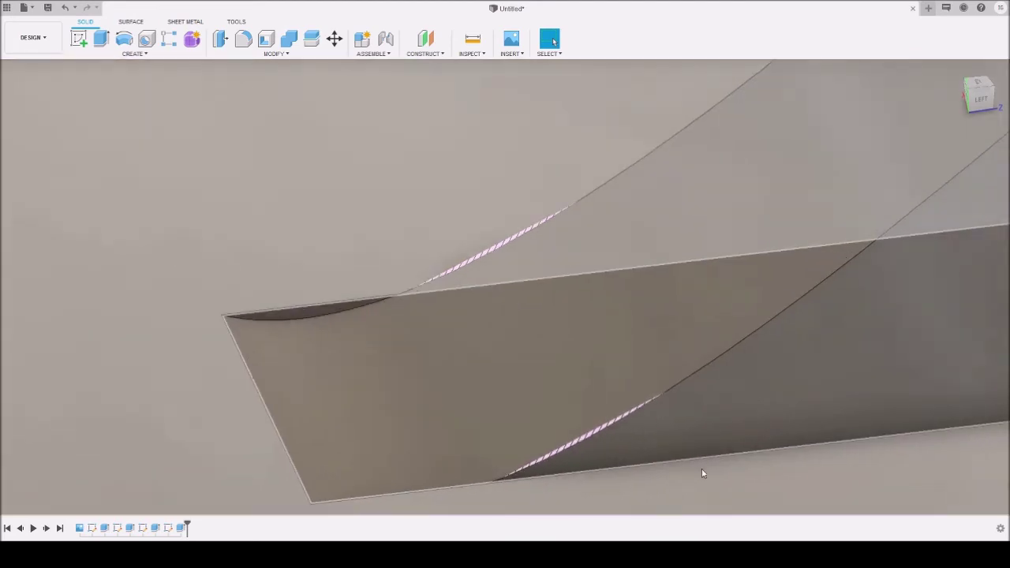
scroll(701, 463, "down", 2)
scroll(701, 467, "down", 4)
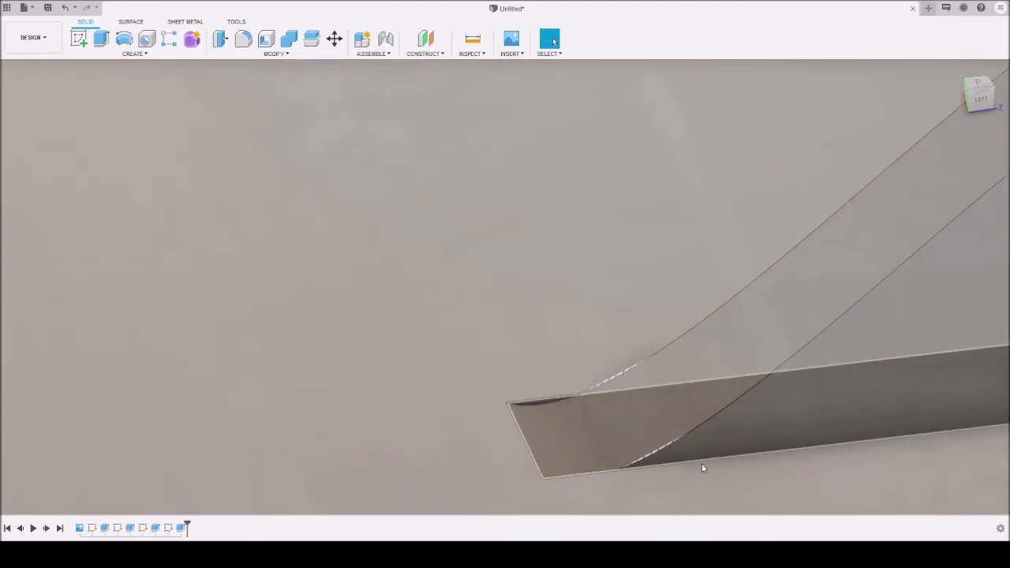
mouse_move(633, 489)
middle_mouse_down("shift")
mouse_move(640, 435)
mouse_move(592, 435)
mouse_move(620, 479)
middle_mouse_up("shift")
scroll(624, 466, "up", 2)
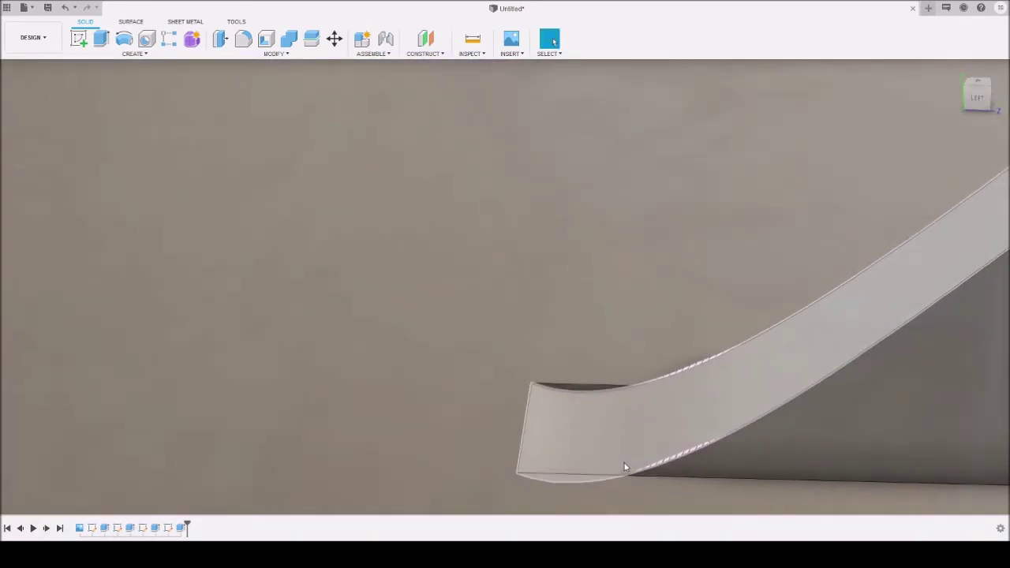
scroll(624, 466, "down", 4)
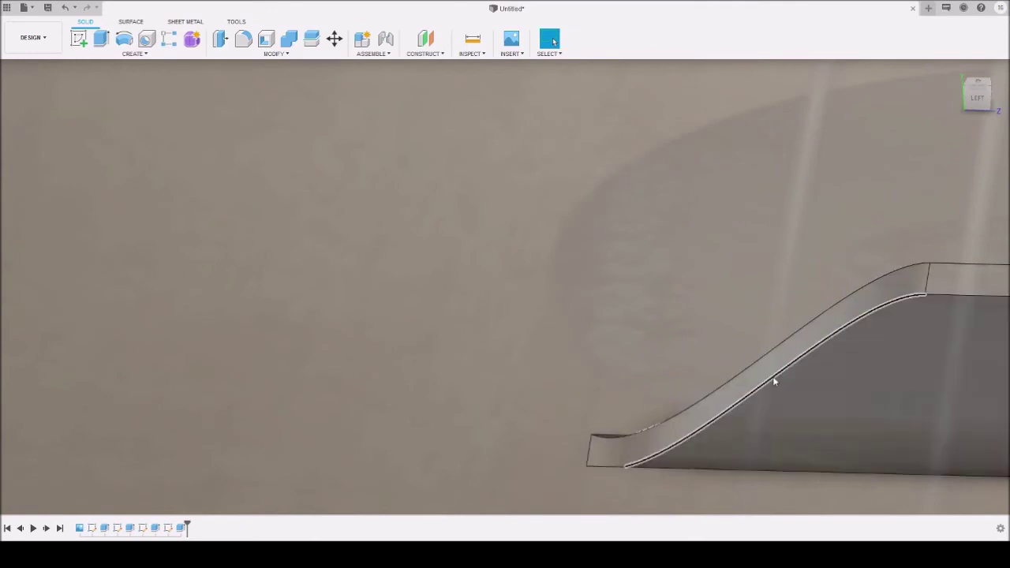
middle_click_drag(805, 397, 430, 229, "shift")
scroll(430, 230, "up", 1)
left_click(430, 230)
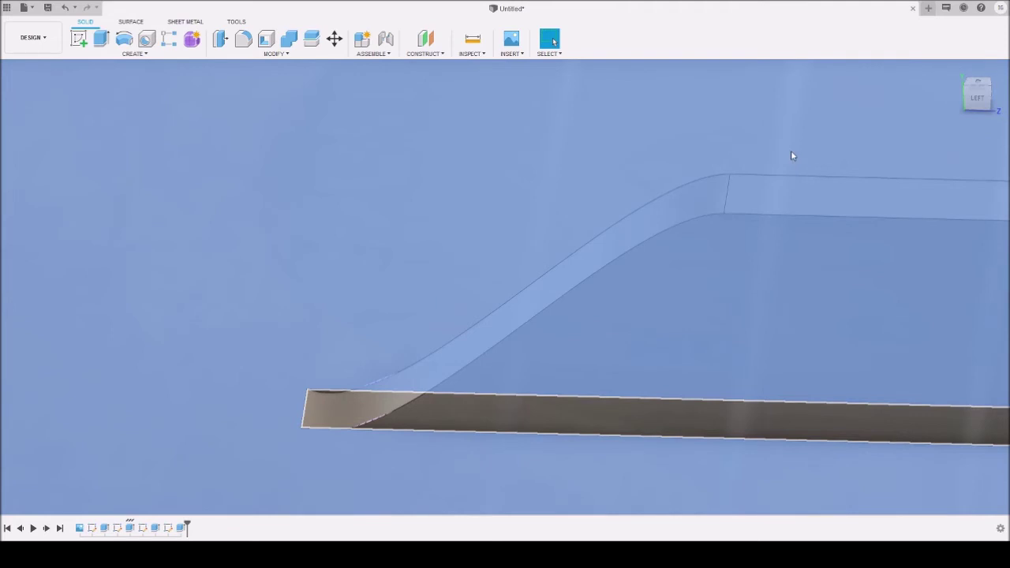
left_click(774, 142)
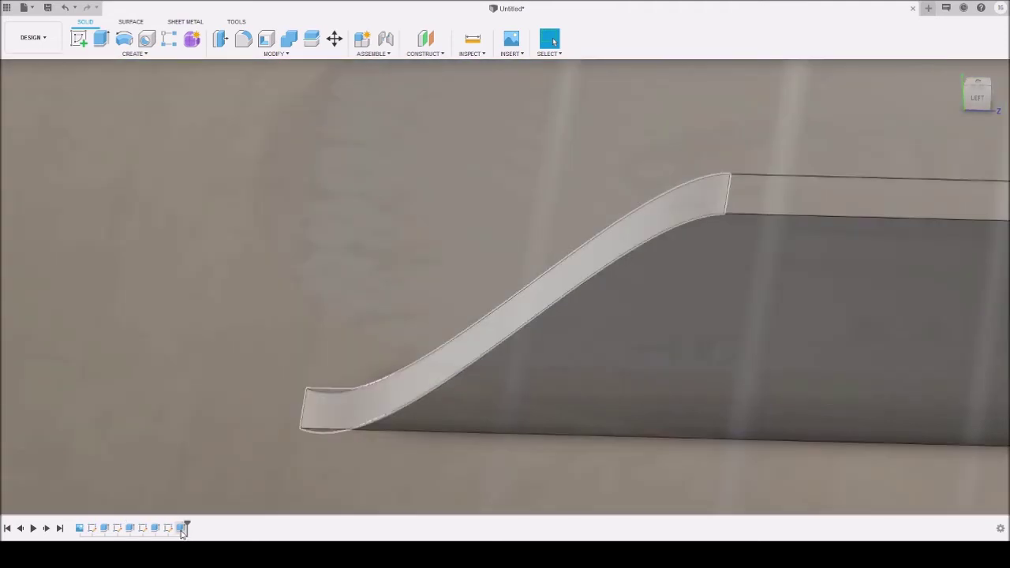
Step: Mirror the curved cut feature across the vertical origin plane along the body's centreline, shaping the crossbar's other end
left_click(183, 530)
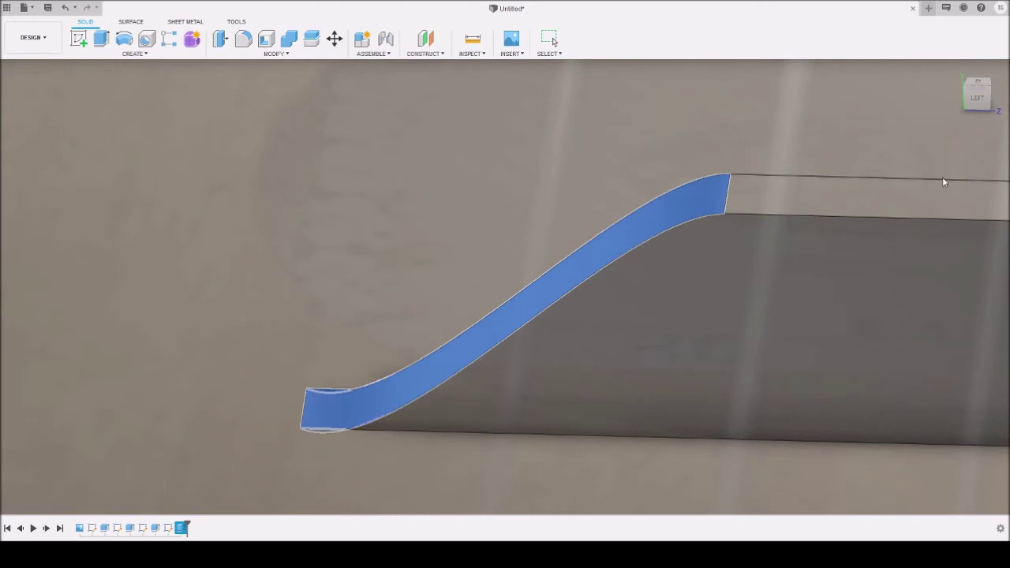
scroll(189, 131, "up", 4)
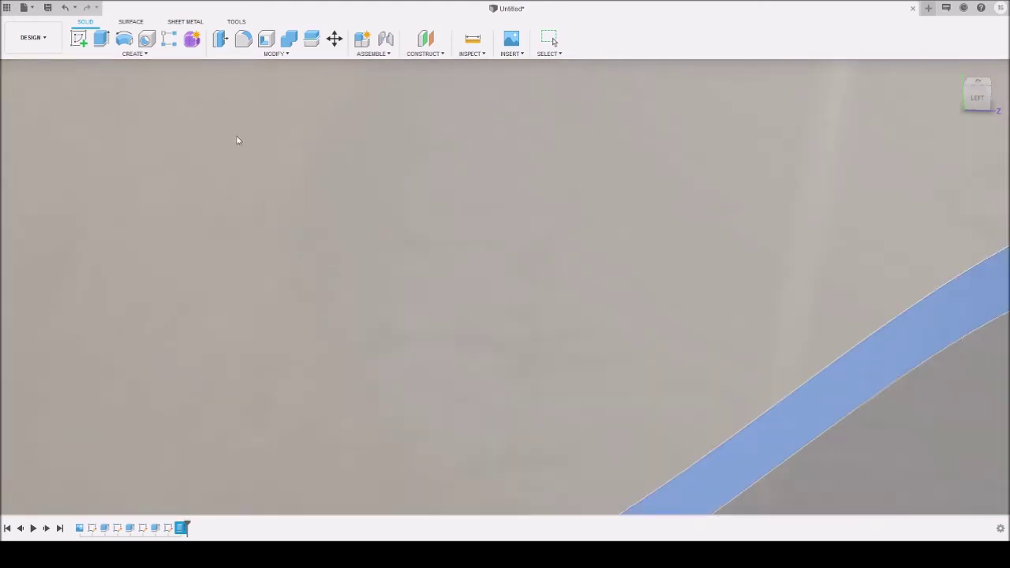
scroll(498, 338, "down", 3)
scroll(497, 340, "down", 10)
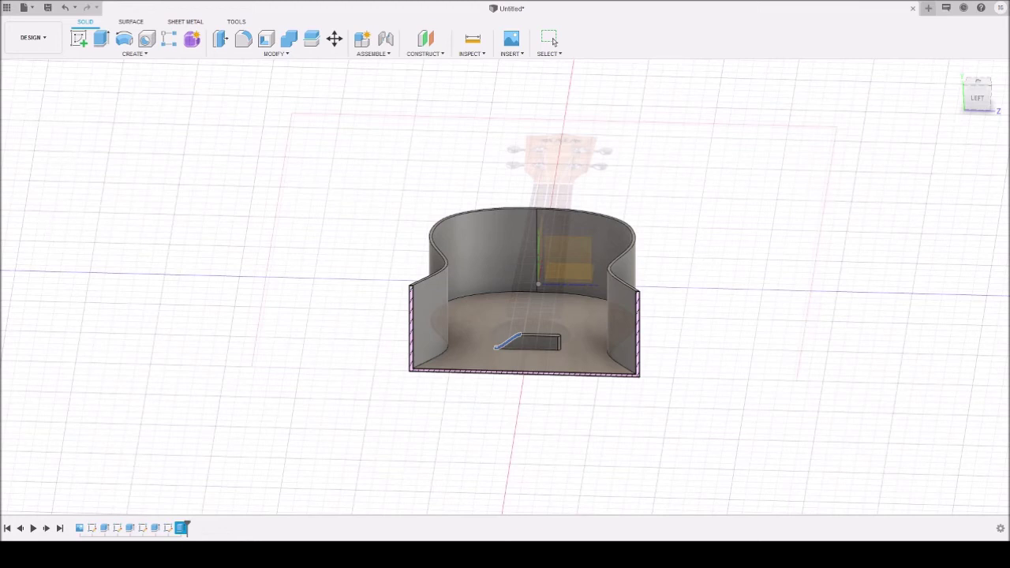
left_click_drag(975, 101, 919, 128)
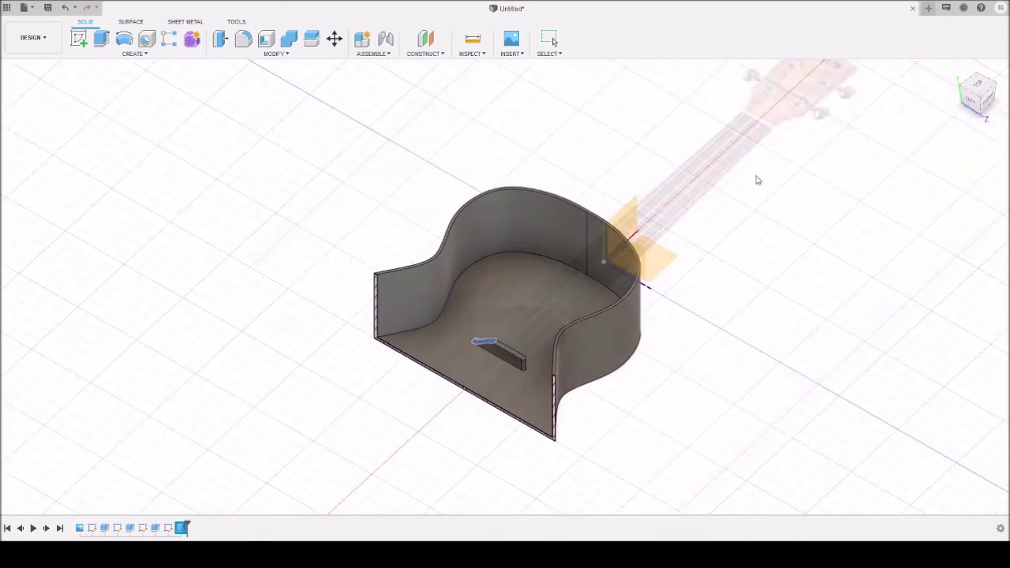
left_click(623, 227)
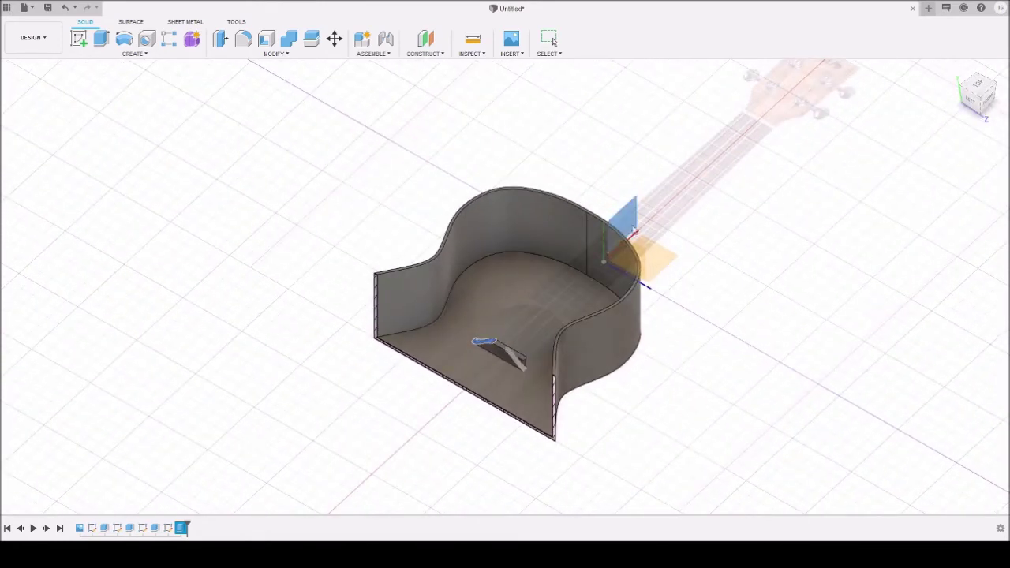
left_click(953, 213)
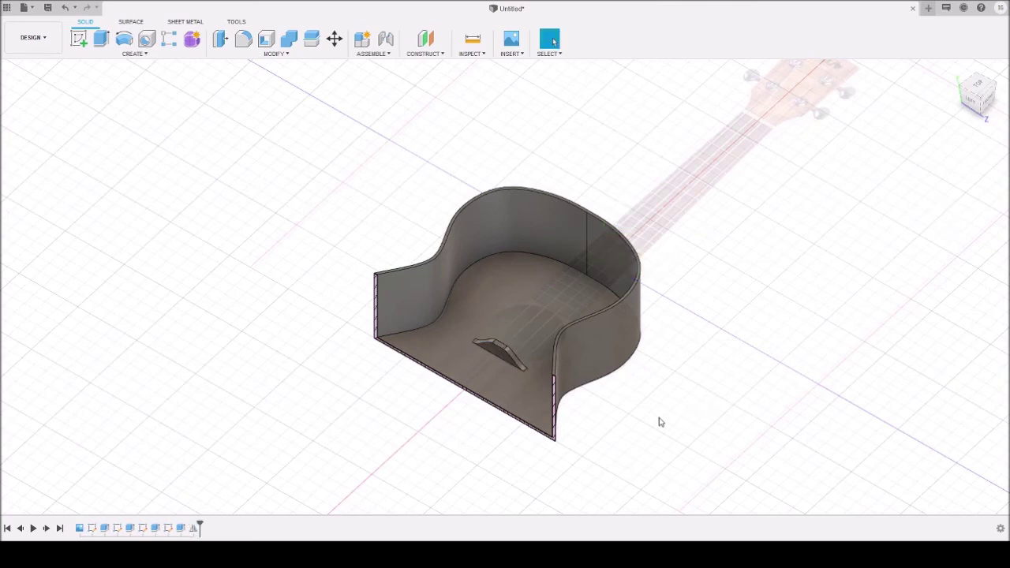
Step: Fillet the crossbar's long upper edges on both sides, along the curved slopes and the flat top
middle_click_drag(431, 462, 465, 419, "shift")
scroll(487, 386, "up", 5)
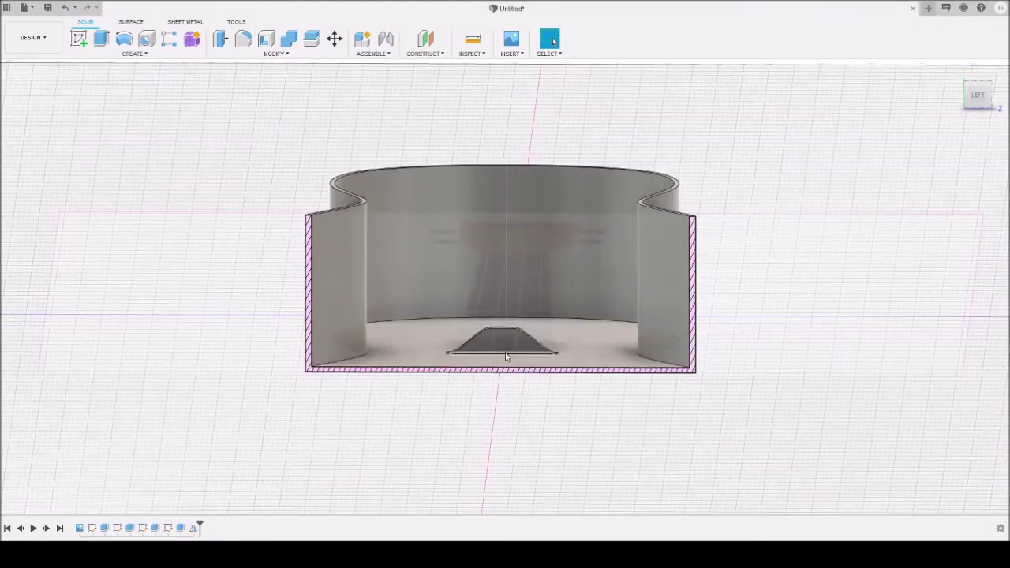
scroll(517, 316, "up", 2)
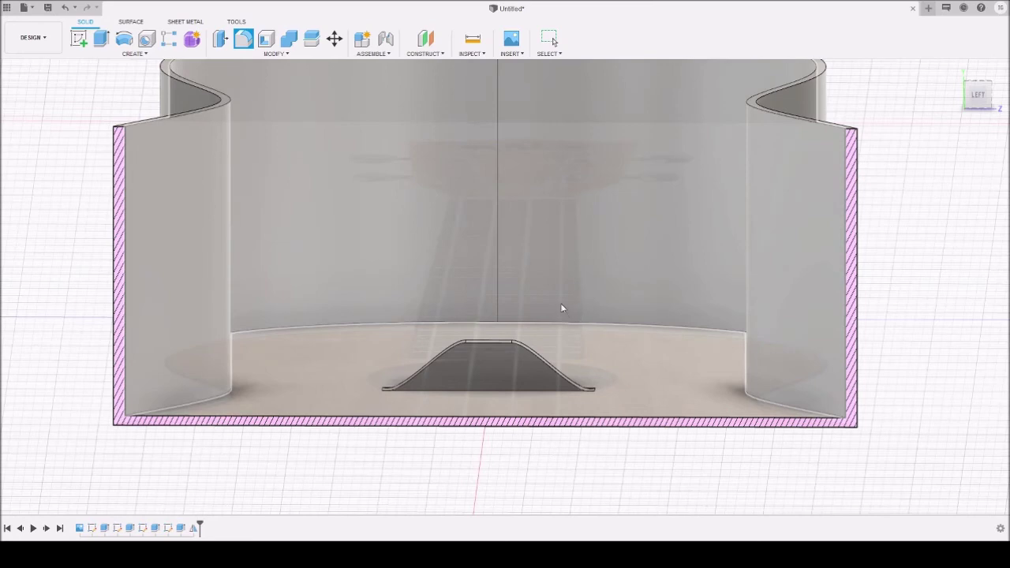
middle_click_drag(561, 309, 473, 201, "shift")
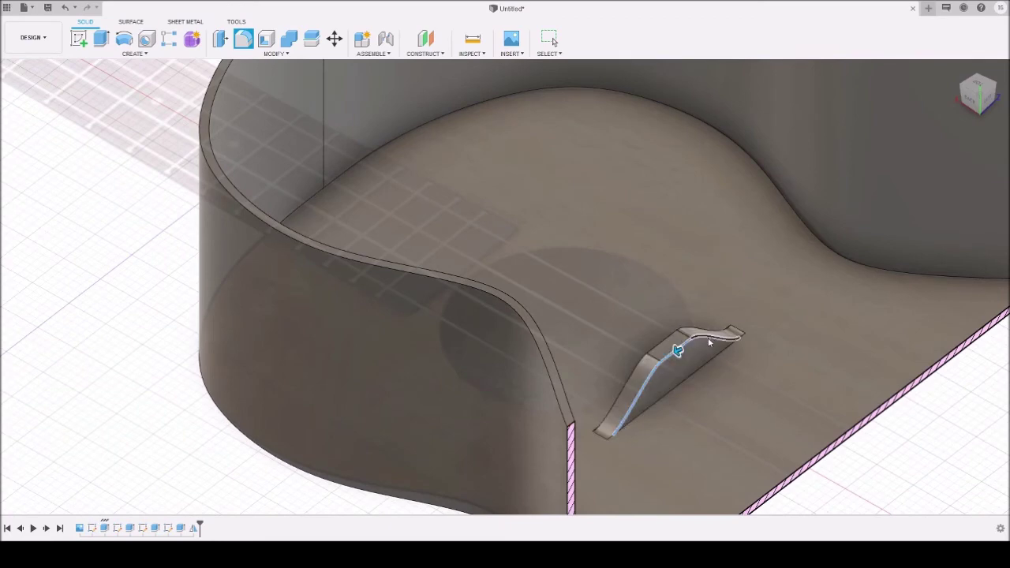
scroll(709, 341, "down", 3)
middle_click_drag(604, 294, 745, 248, "shift")
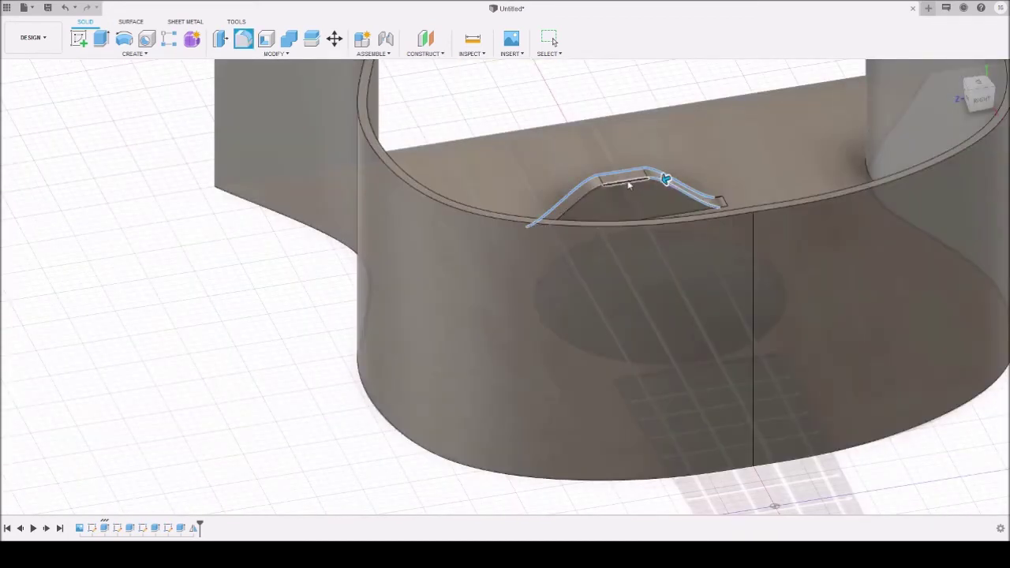
left_click(588, 200)
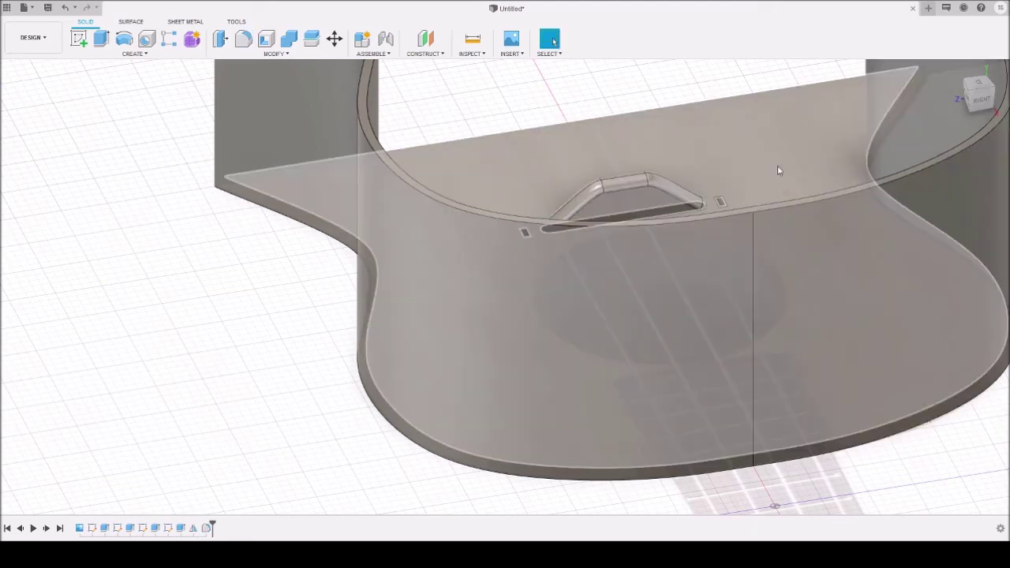
mouse_move(757, 161)
middle_mouse_down("shift")
mouse_move(589, 169)
mouse_move(592, 136)
middle_mouse_up("shift")
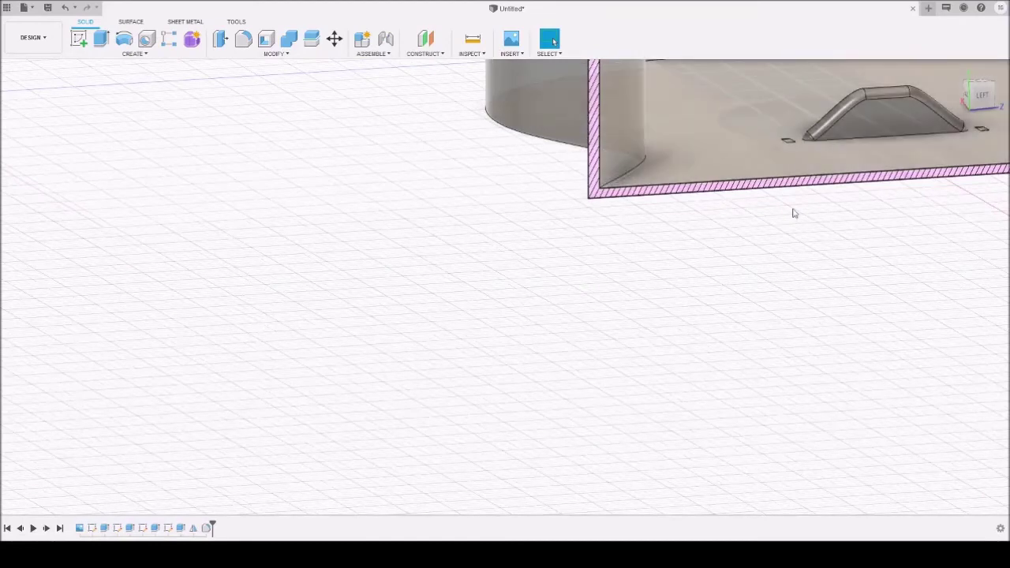
scroll(849, 221, "up", 1)
scroll(849, 222, "down", 5)
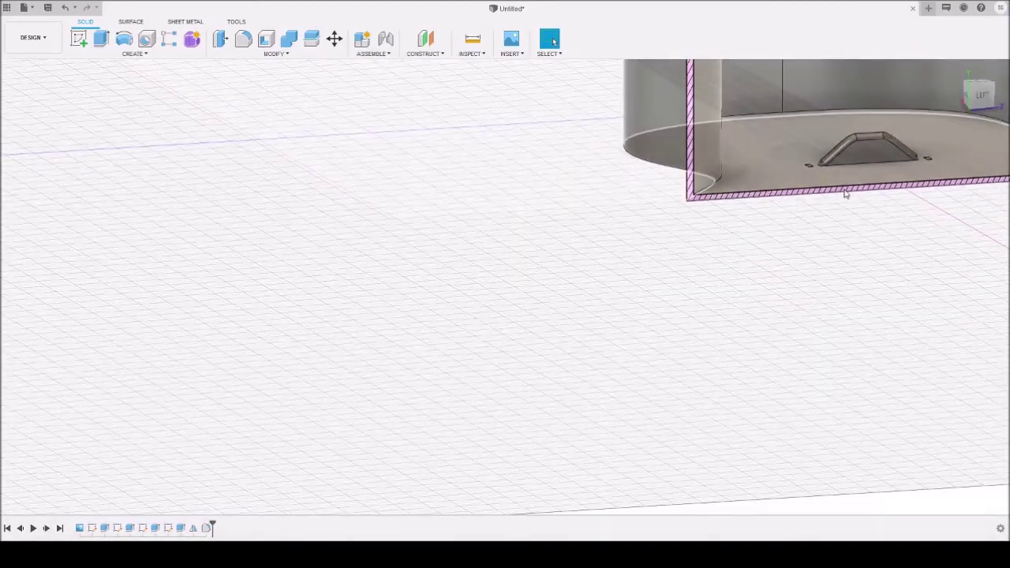
scroll(841, 293, "down", 3)
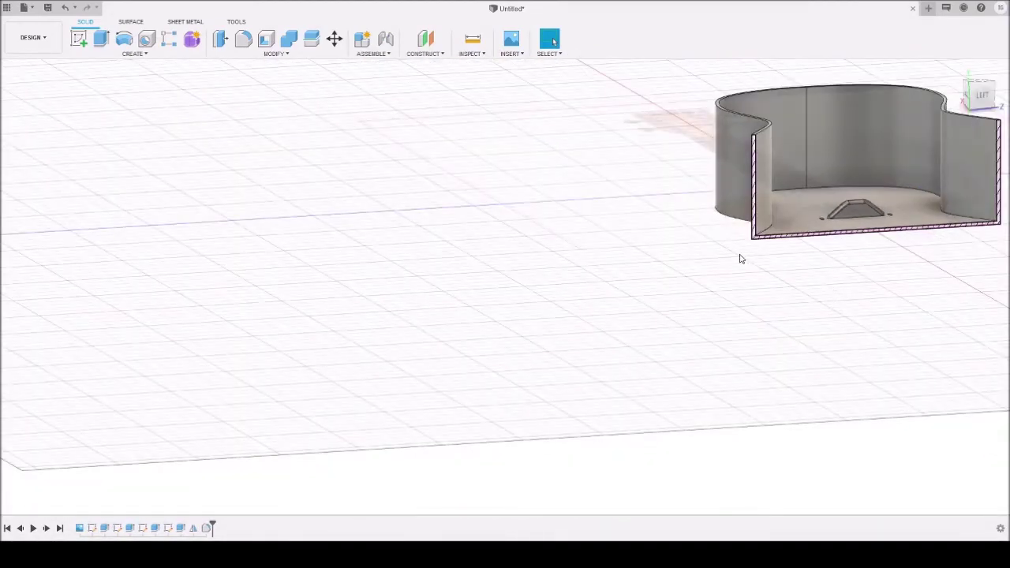
middle_click_drag(740, 258, 514, 298)
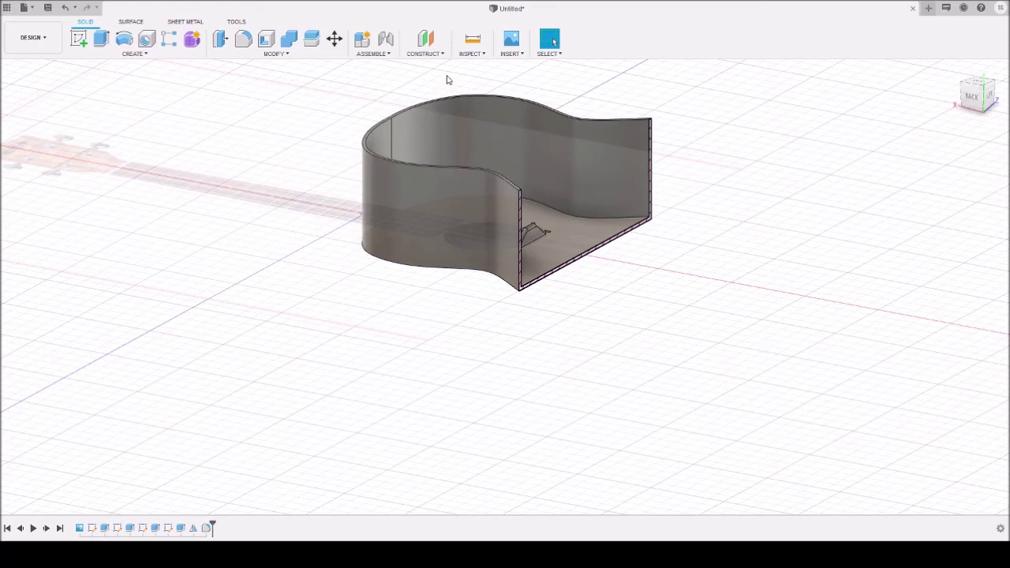
left_click(470, 54)
key("l")
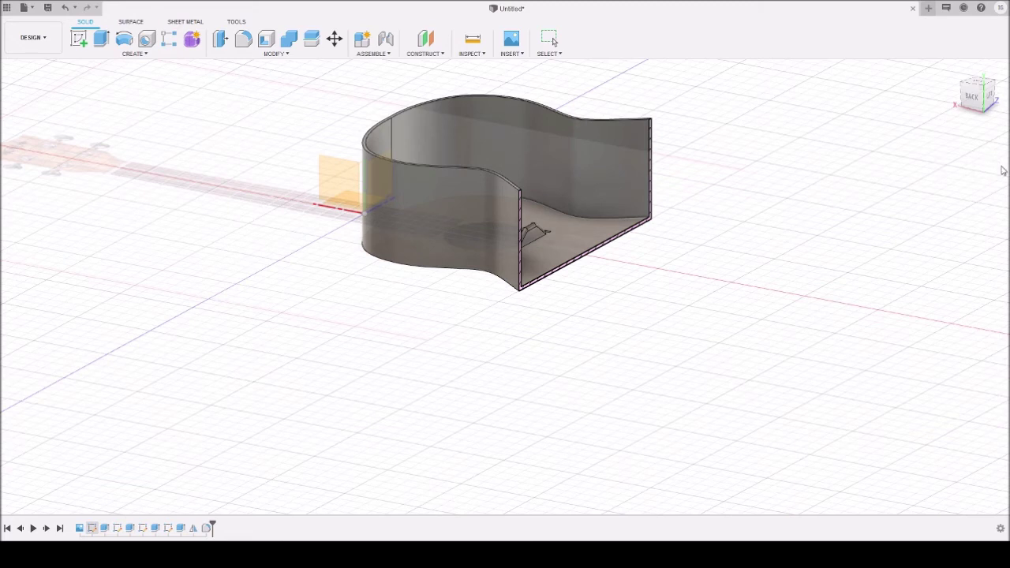
key("Escape")
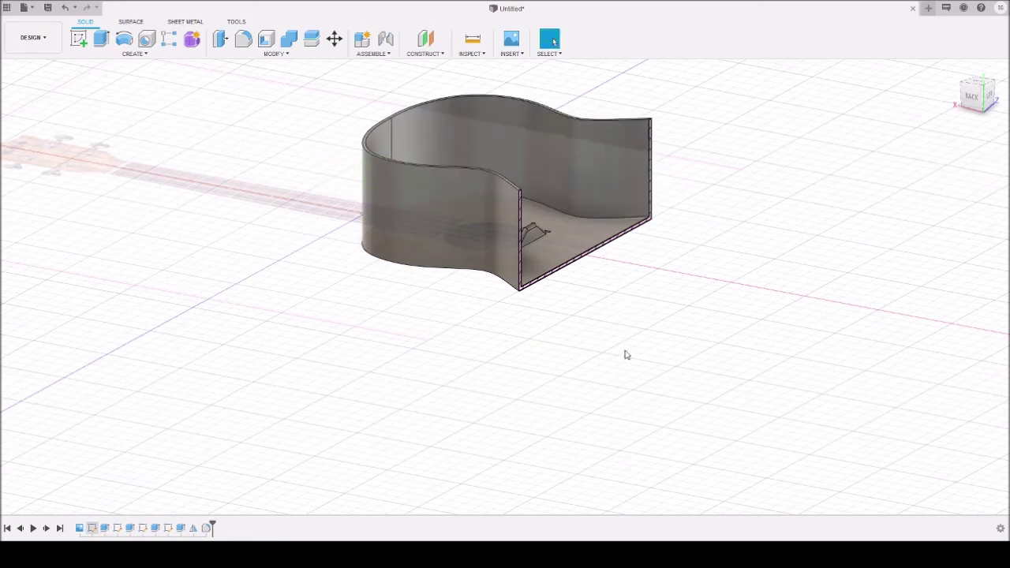
middle_click_drag(647, 316, 524, 270, "shift")
scroll(523, 270, "up", 3)
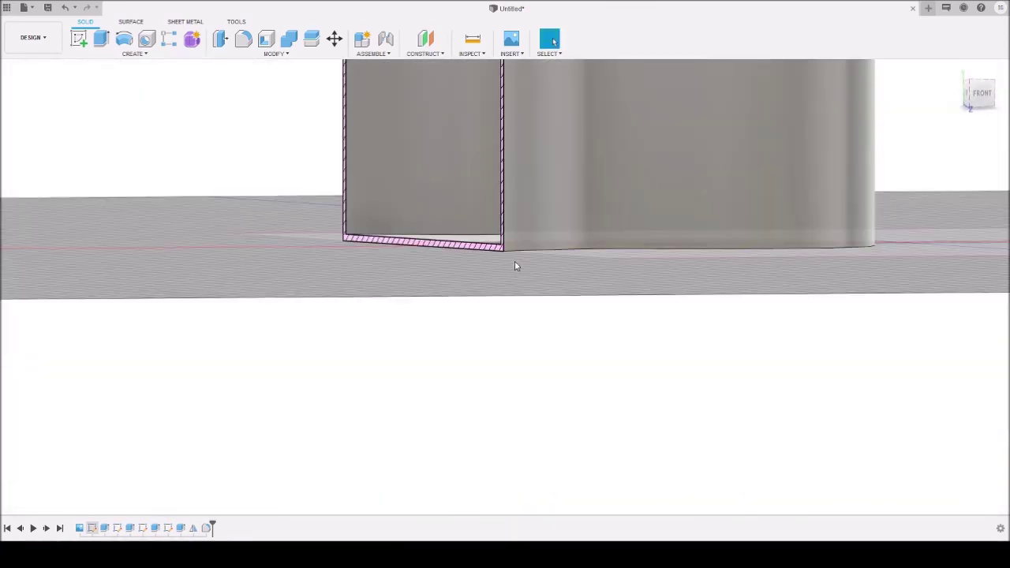
left_click(476, 248)
mouse_move(289, 266)
middle_mouse_down("shift")
mouse_move(295, 298)
mouse_move(327, 338)
middle_mouse_up("shift")
scroll(331, 340, "down", 5)
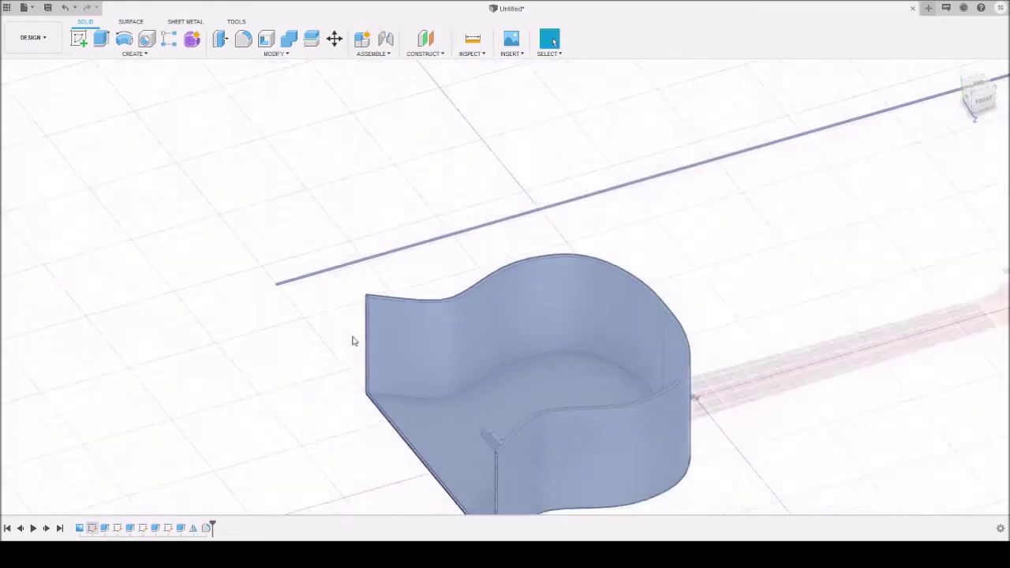
middle_click_drag(210, 370, 211, 142, "shift")
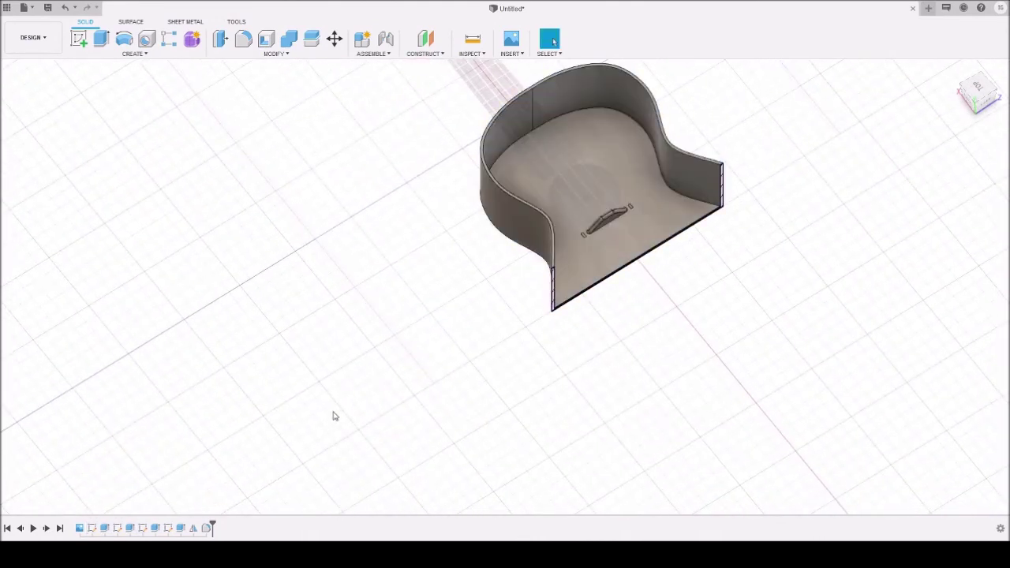
Step: Set up a section analysis on the vertical origin plane across the neck end and offset the cut beyond the body's wide end
left_click(468, 55)
key("l")
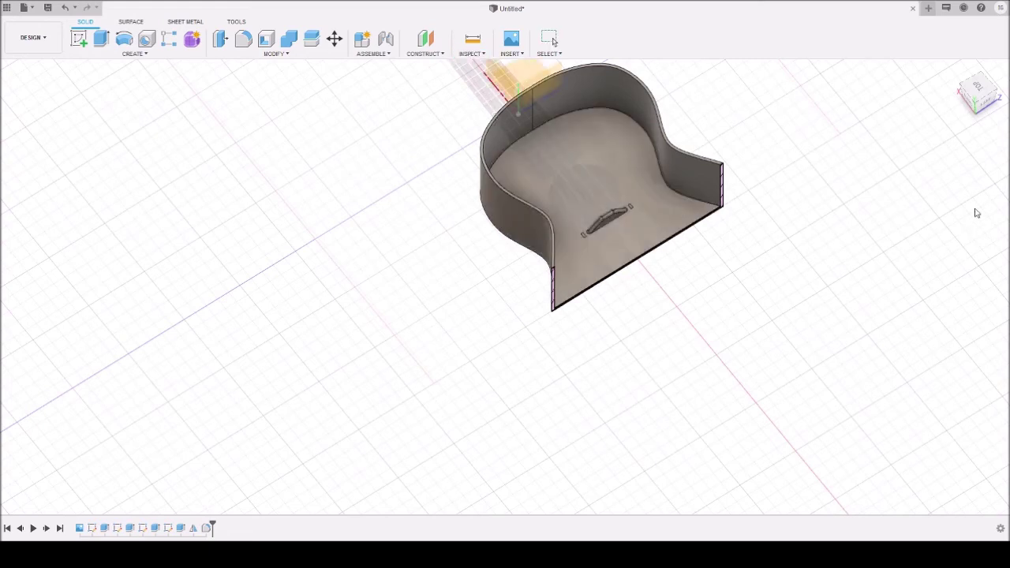
left_click(547, 84)
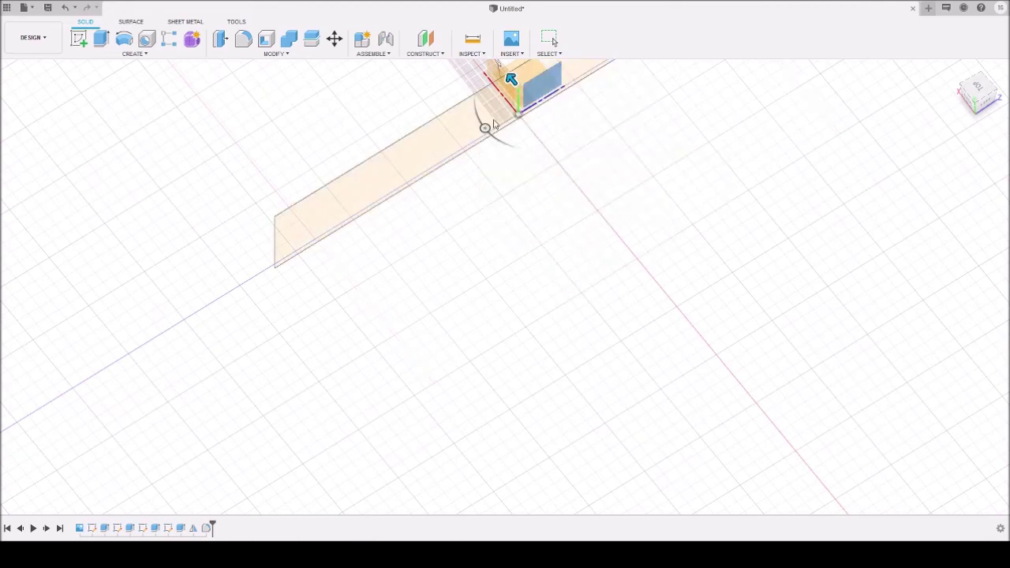
left_click_drag(558, 137, 836, 474)
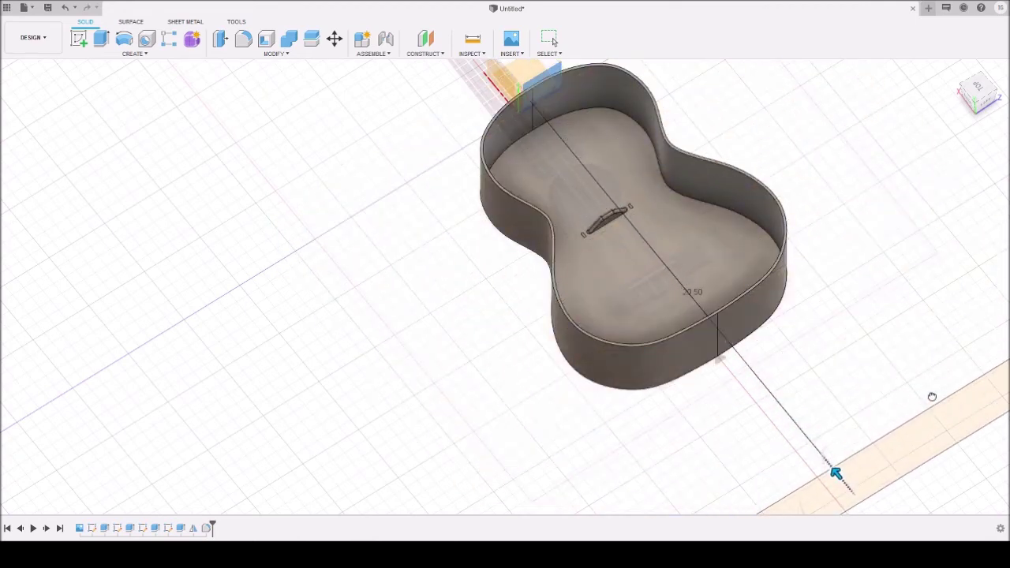
key("Return")
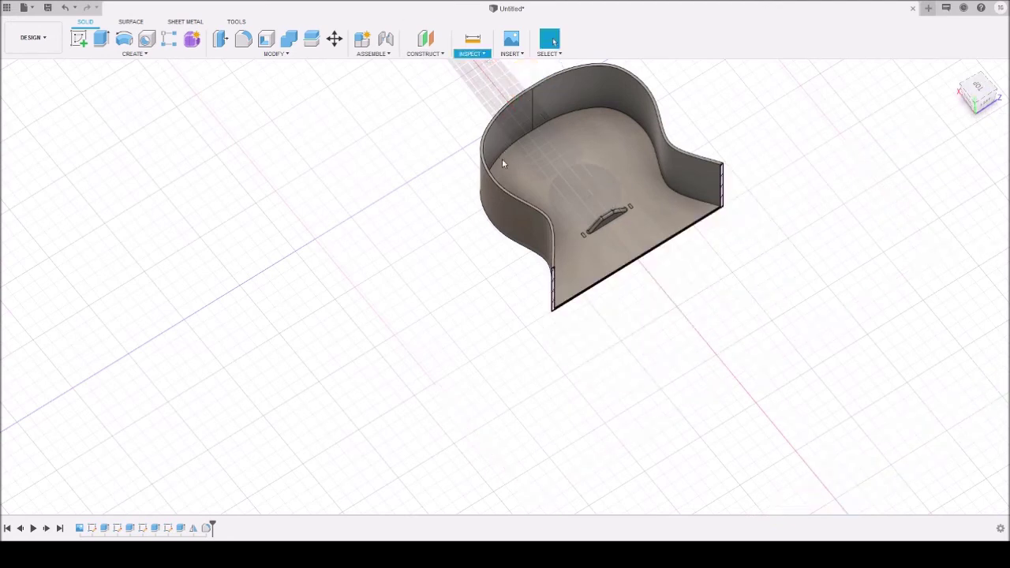
double_click(537, 111)
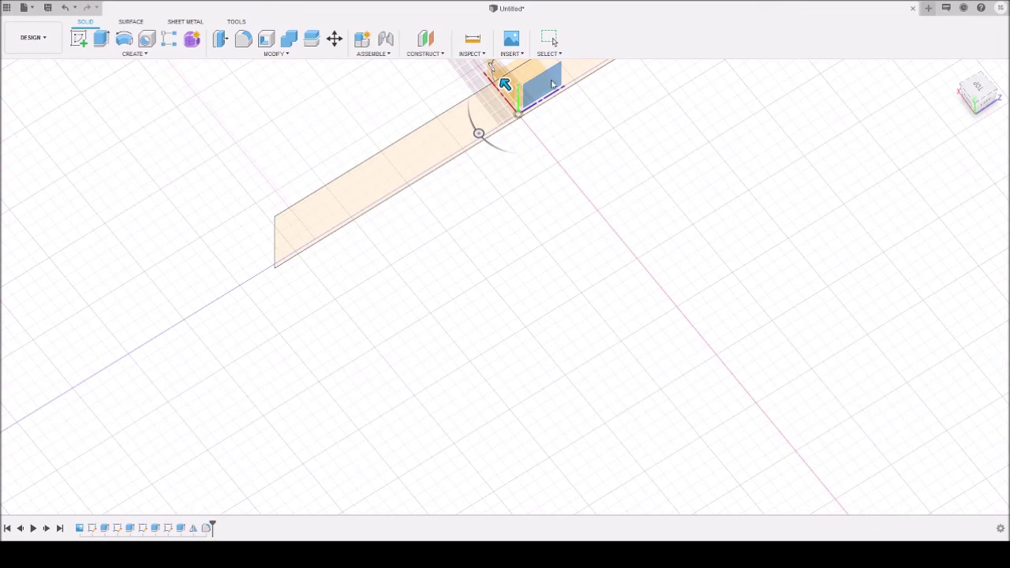
left_click_drag(526, 105, 945, 438)
left_click(960, 248)
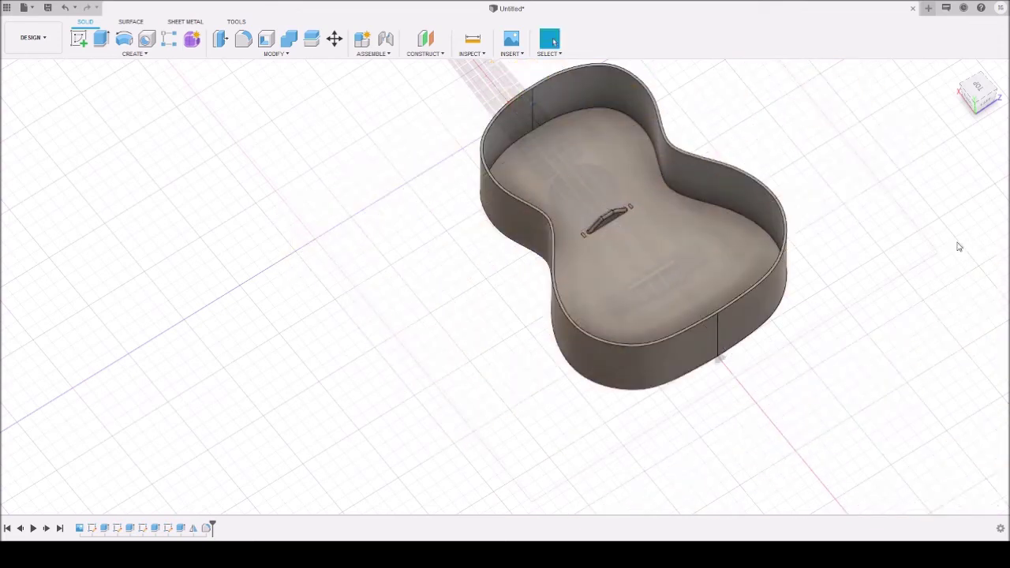
Step: Create a new blank design alongside the ukulele body and return to the body design
left_click(978, 89)
left_click_drag(979, 88, 983, 98)
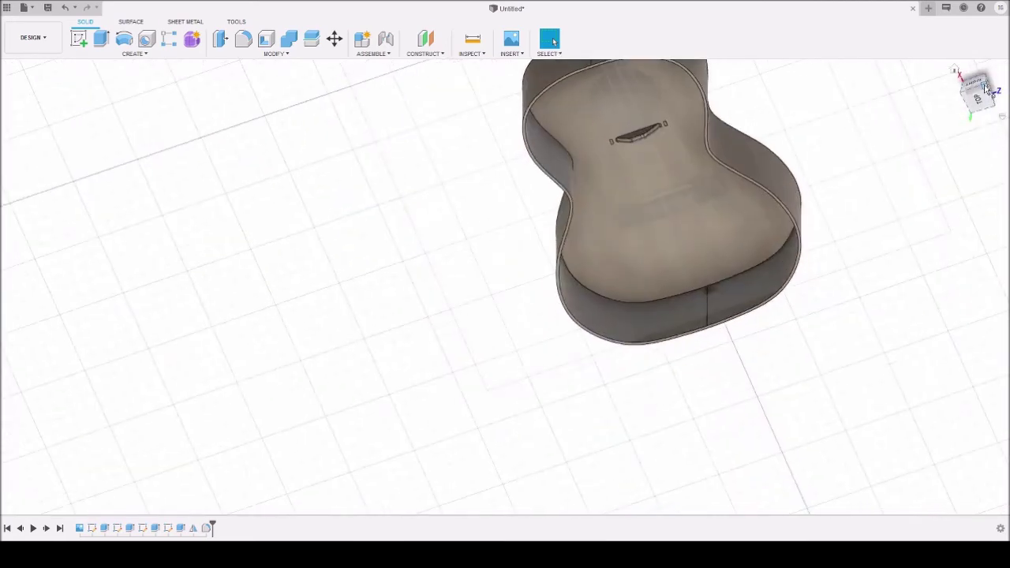
scroll(735, 240, "down", 3)
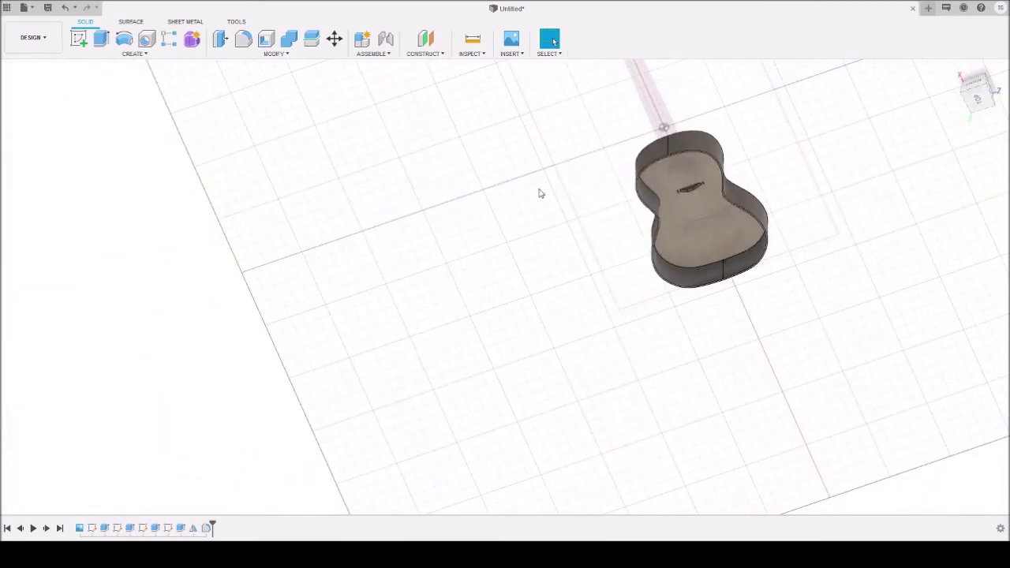
middle_click_drag(555, 171, 610, 100, "shift")
middle_click_drag(566, 249, 440, 226, "shift")
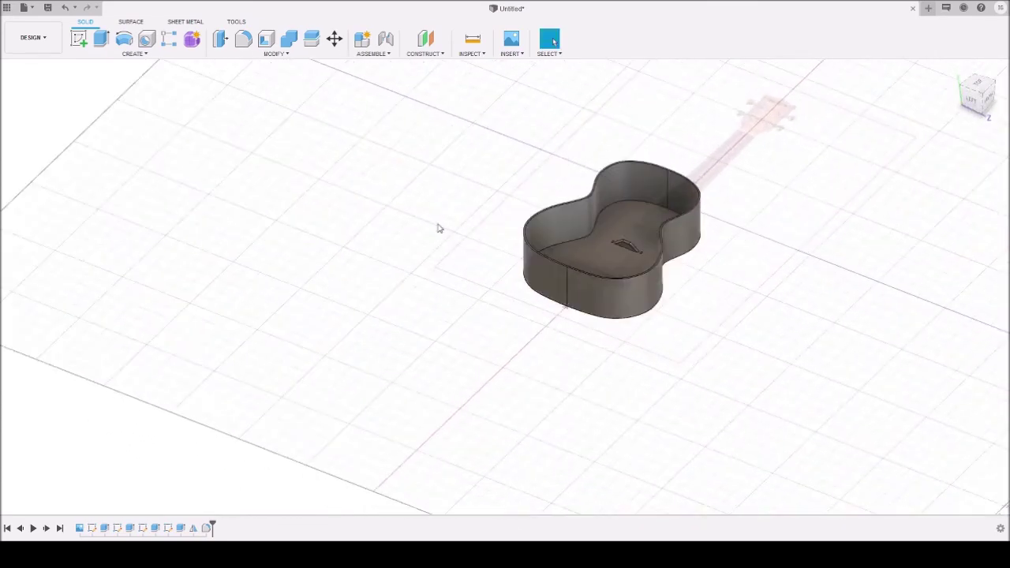
scroll(877, 252, "up", 3)
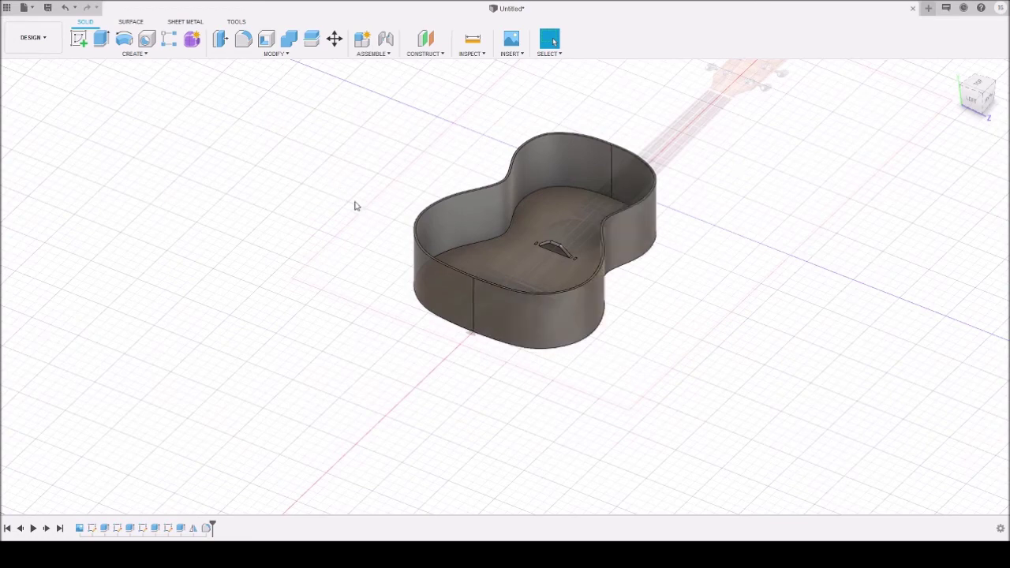
left_click(930, 9)
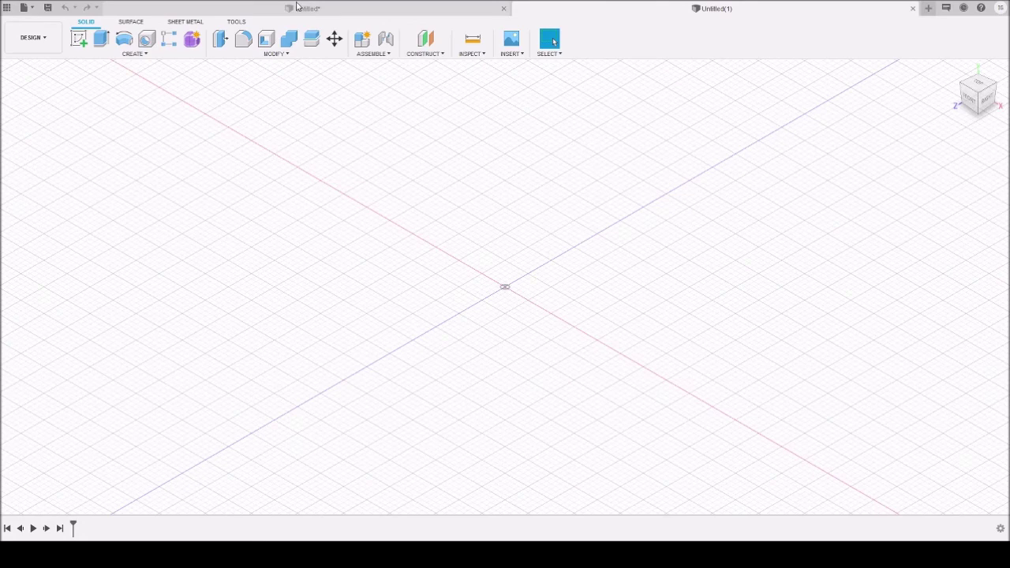
left_click(300, 7)
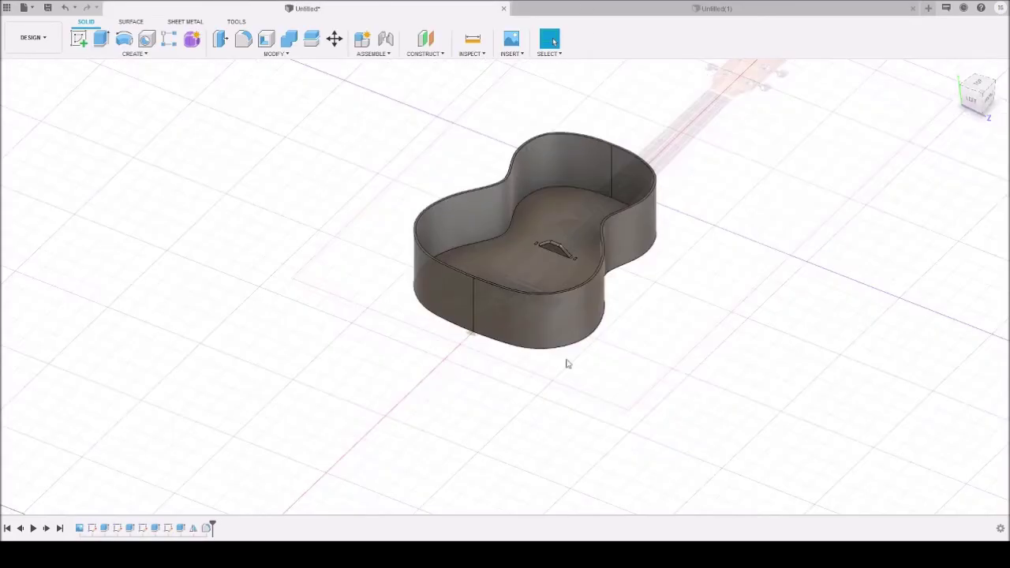
middle_click_drag(300, 362, 169, 347, "shift")
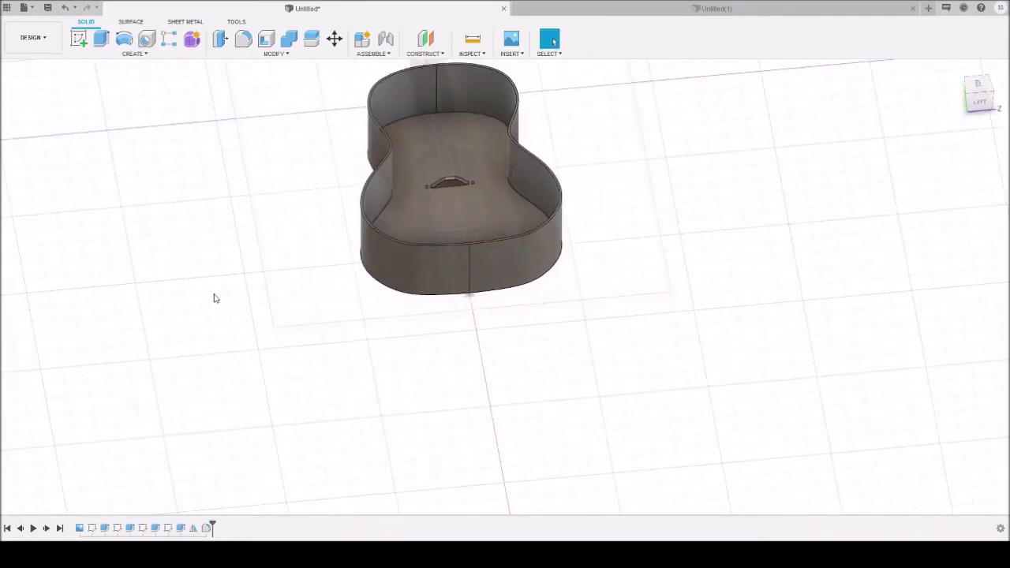
middle_click_drag(604, 196, 565, 232, "shift")
middle_click_drag(576, 169, 580, 224)
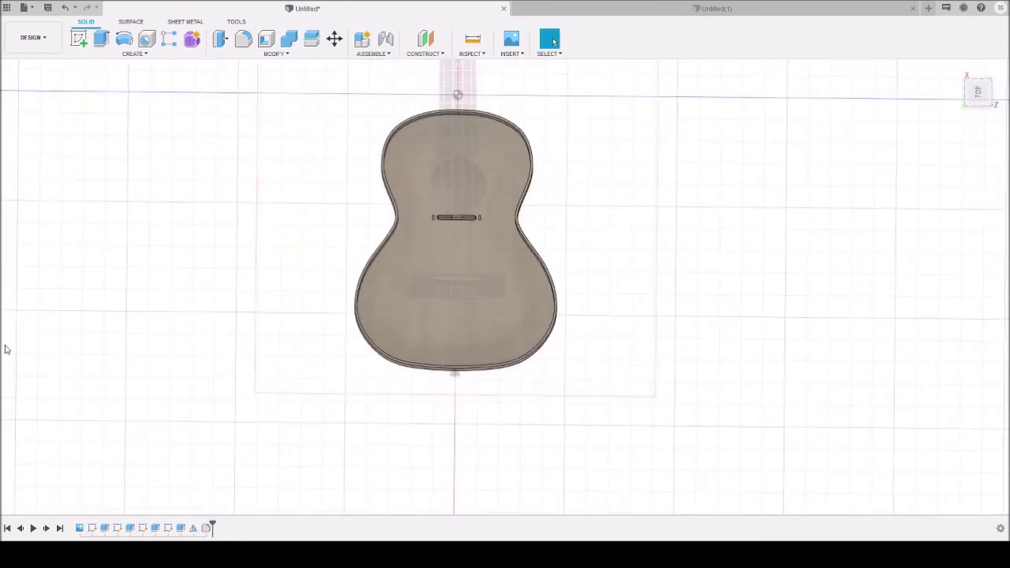
left_click(93, 532)
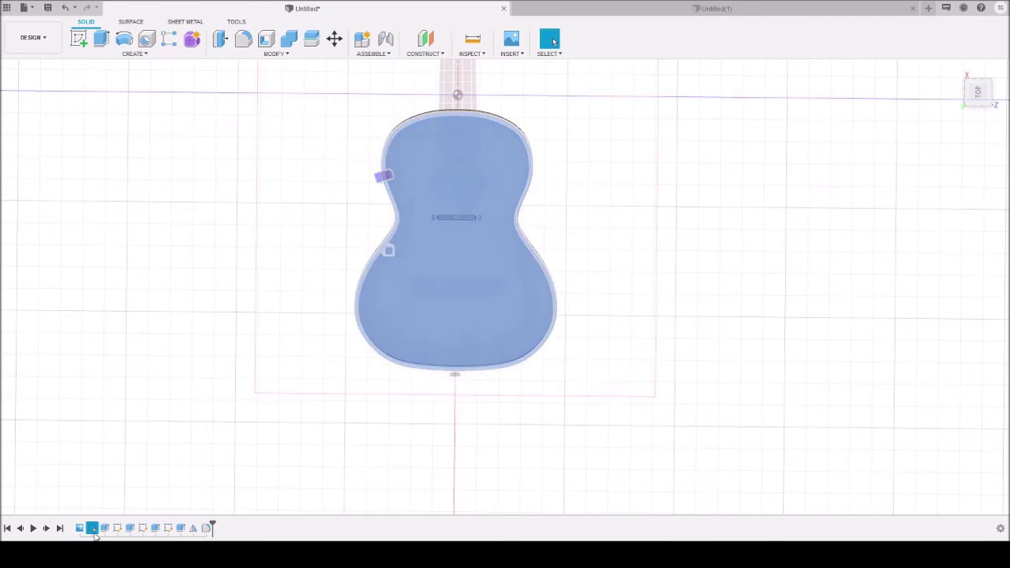
scroll(468, 193, "up", 4)
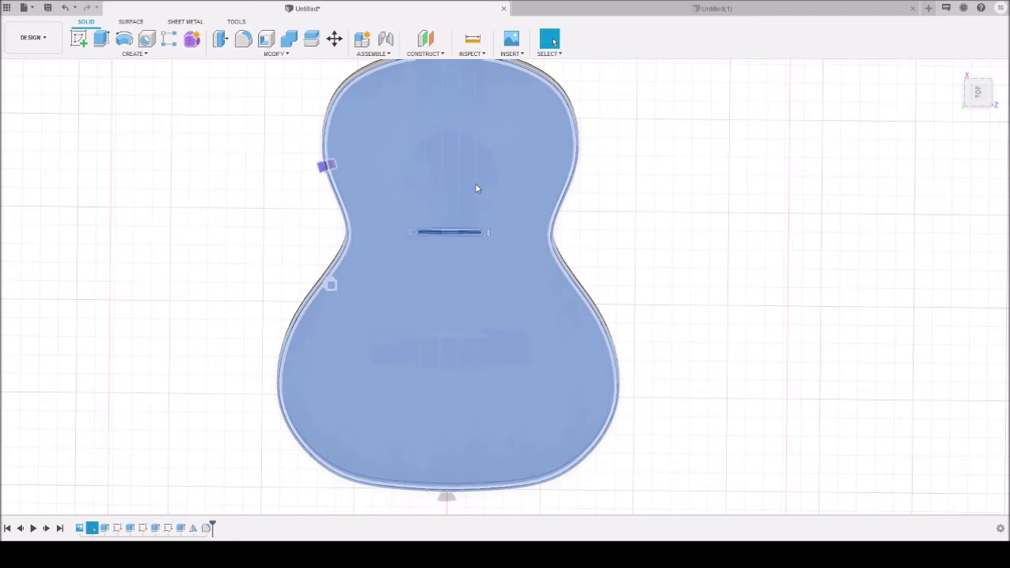
left_click(116, 529)
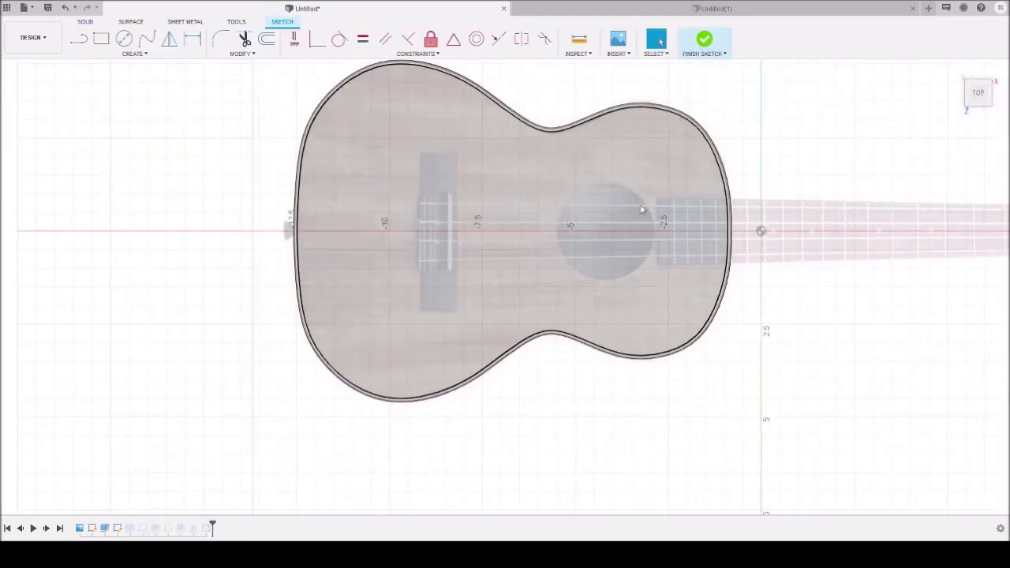
left_click(244, 38)
left_click(331, 108)
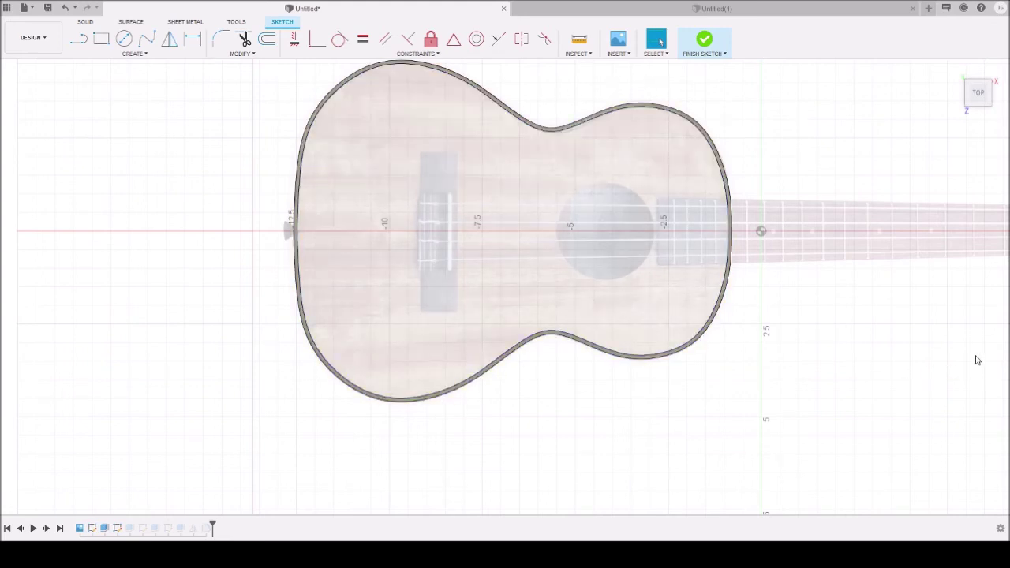
left_click(703, 39)
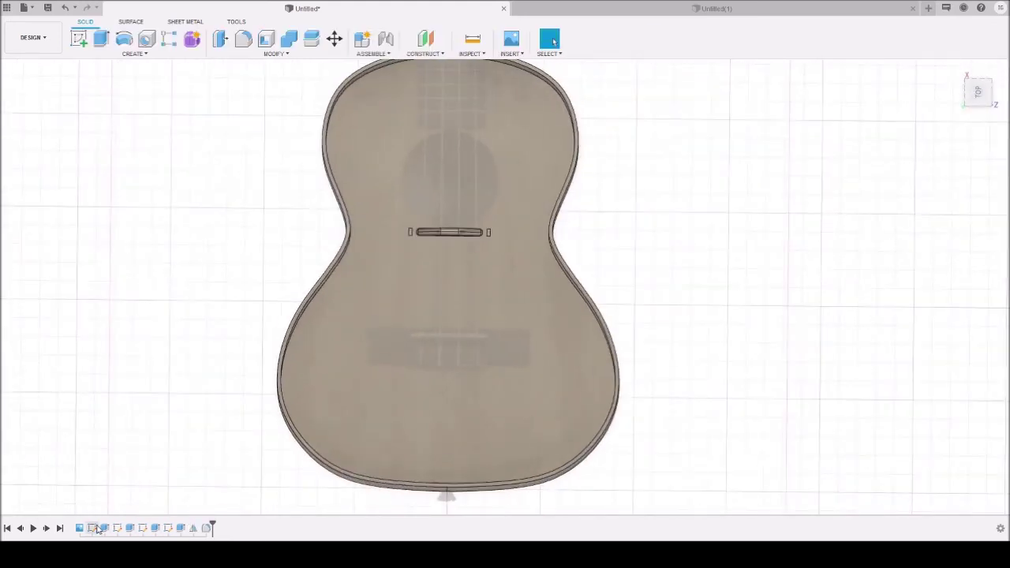
Step: Open the first body sketch for editing and copy its complete inner and outer outline
left_click(92, 531)
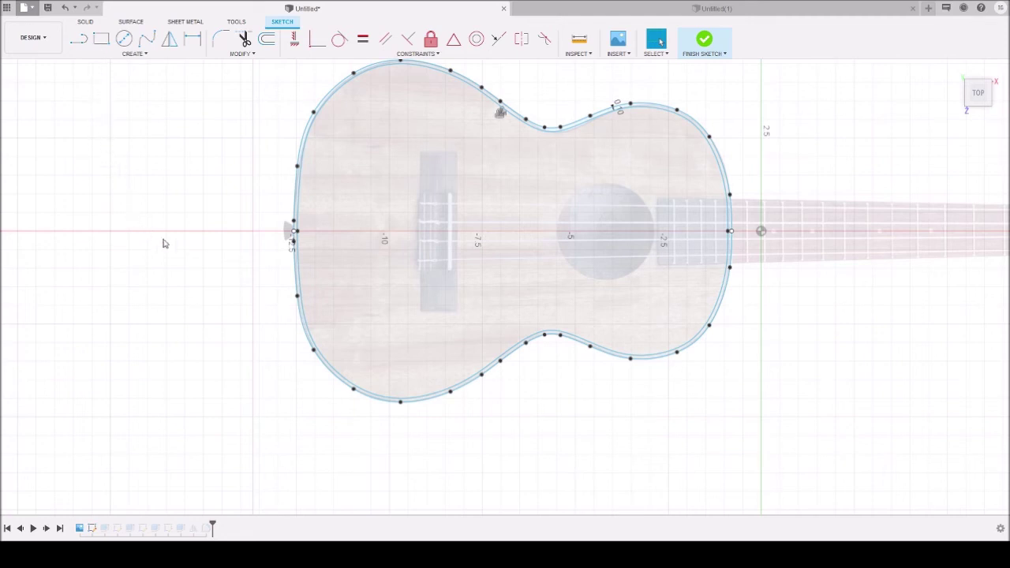
left_click(118, 55)
scroll(785, 187, "down", 2)
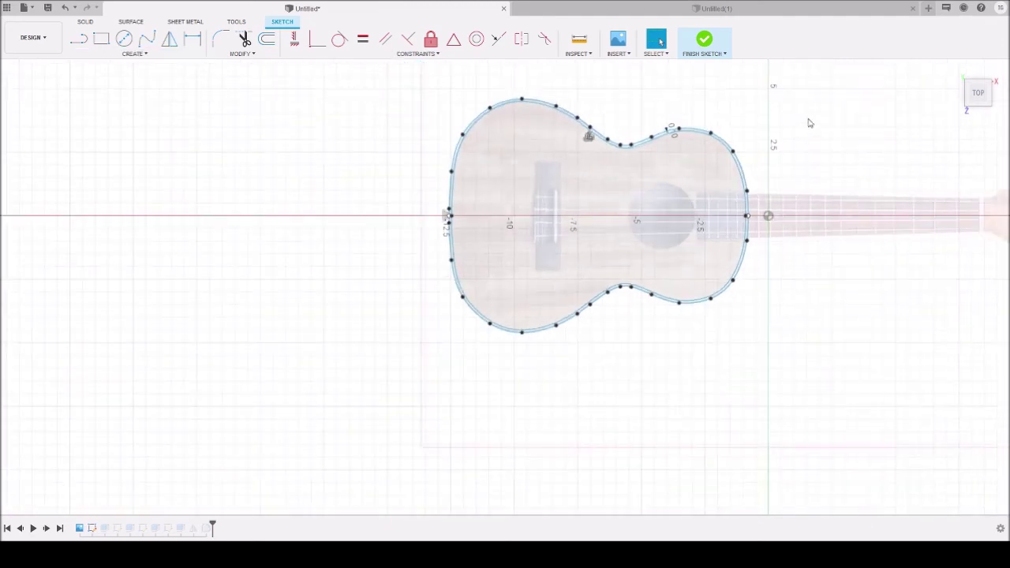
left_click_drag(826, 98, 406, 435)
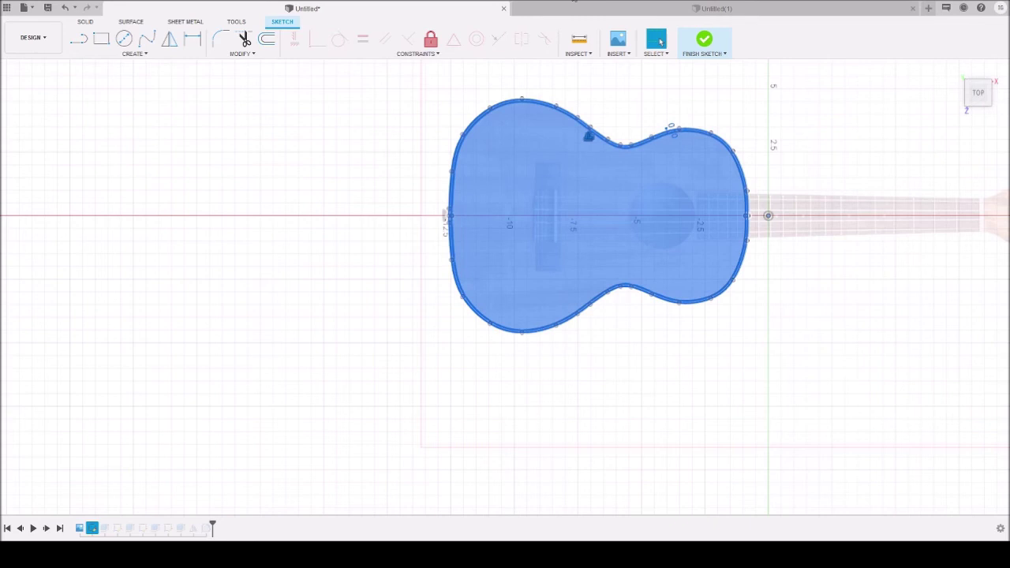
Step: Start a sketch on the horizontal origin plane of the new design, paste the copied ukulele outline in place and finish the sketch
left_click(602, 12)
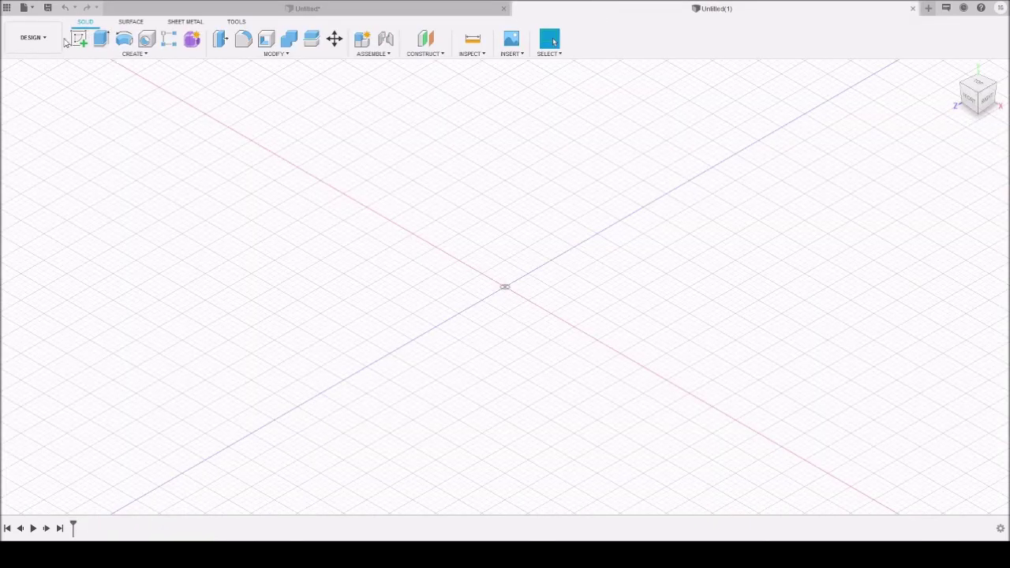
left_click(79, 37)
left_click(502, 322)
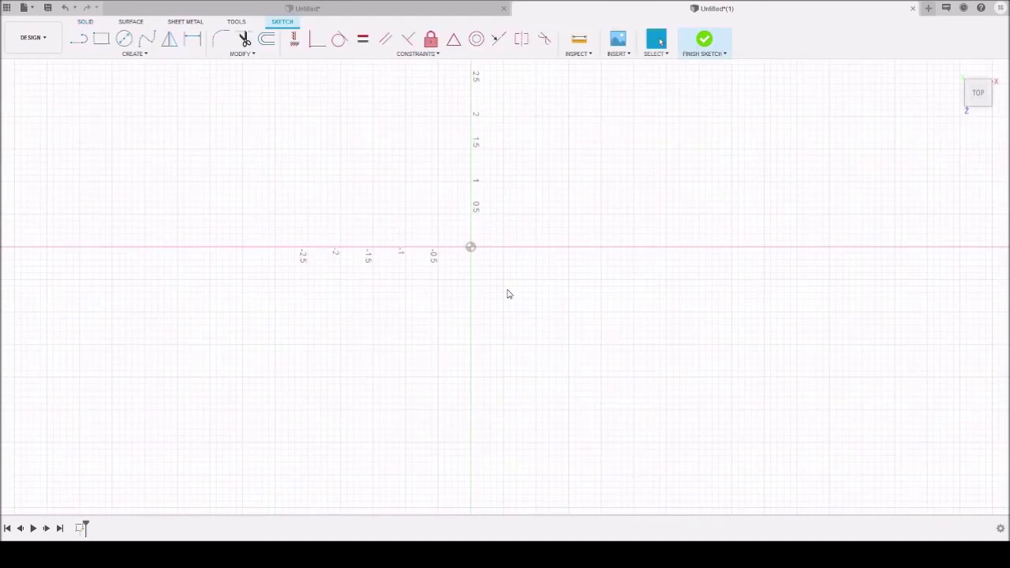
key("ctrl+v")
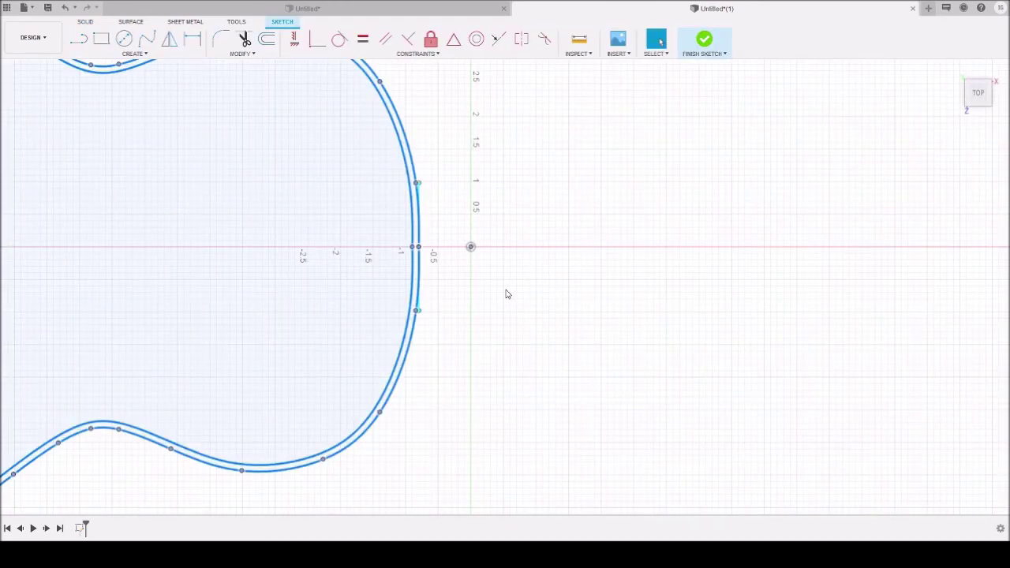
scroll(478, 314, "down", 3)
scroll(490, 335, "down", 1)
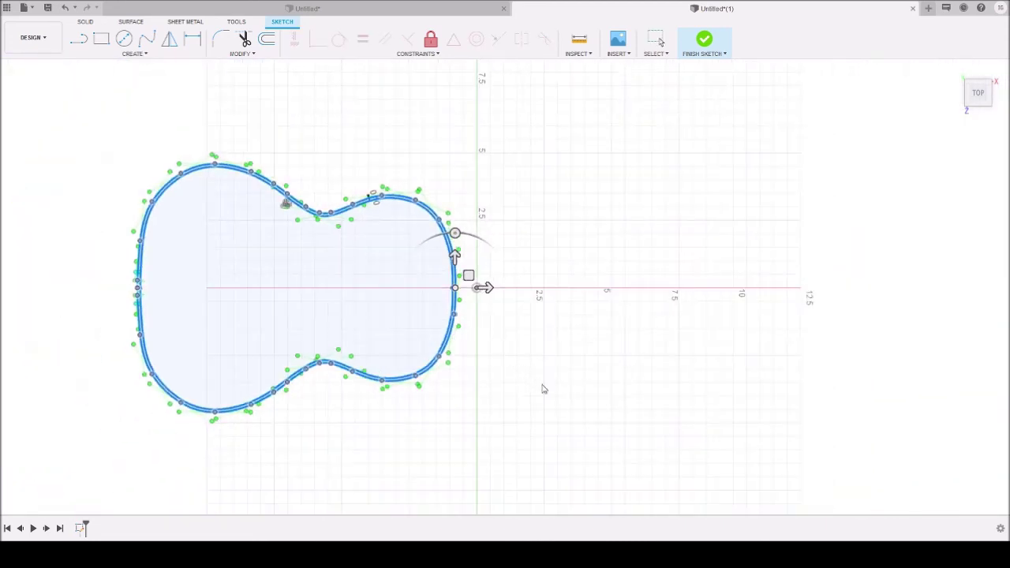
left_click(994, 67)
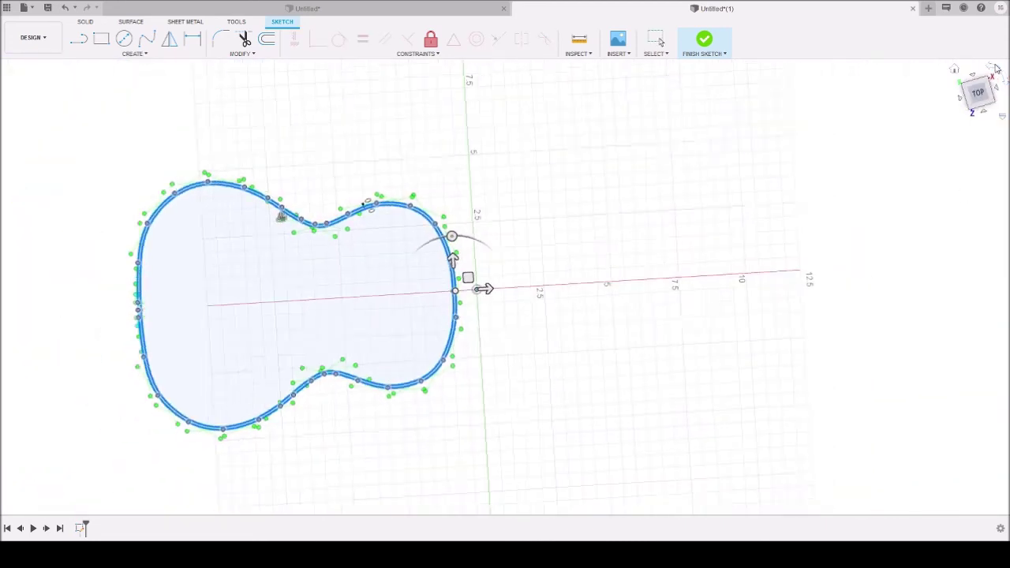
middle_click_drag(595, 285, 566, 128)
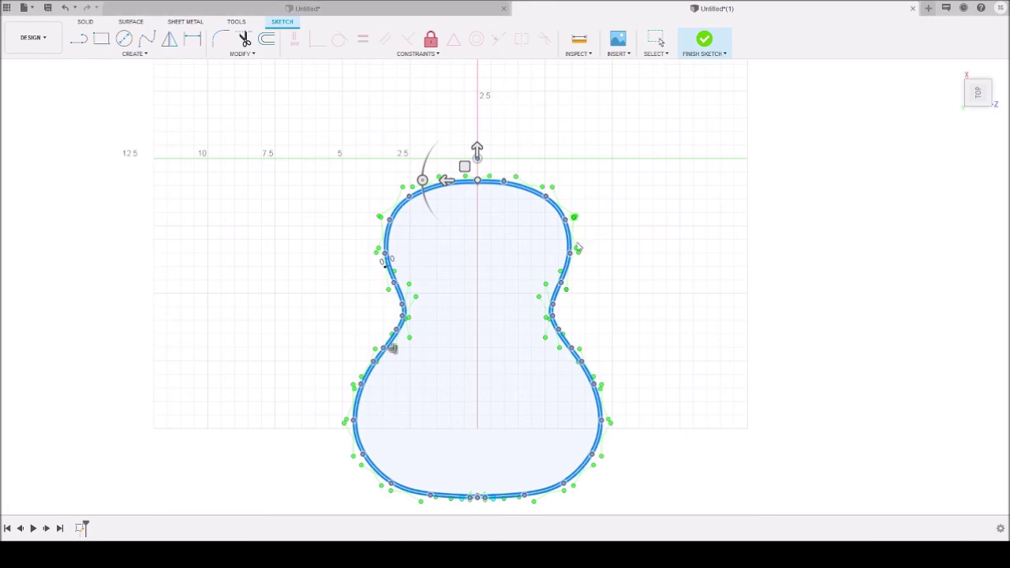
scroll(576, 257, "up", 3)
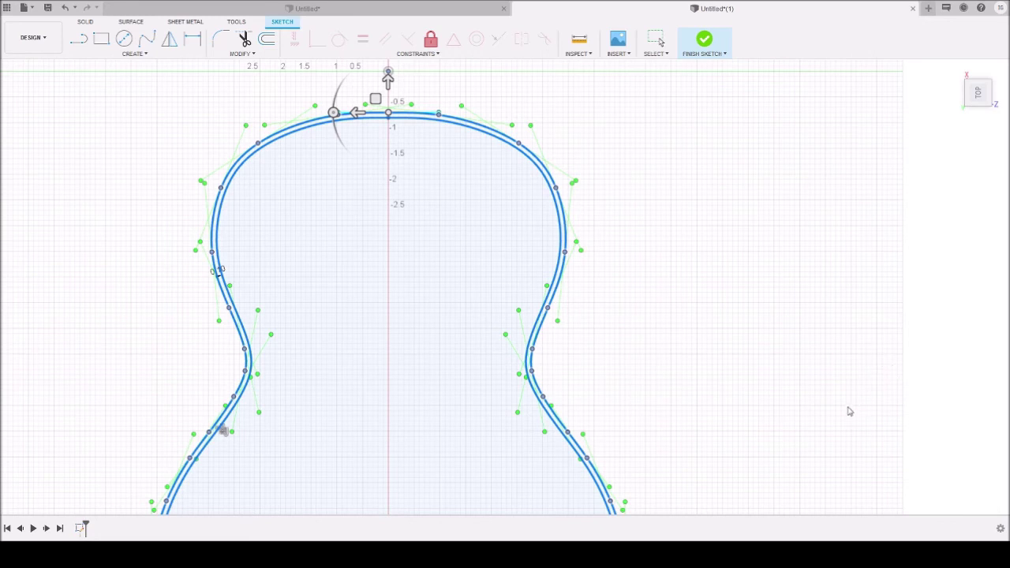
key("Return")
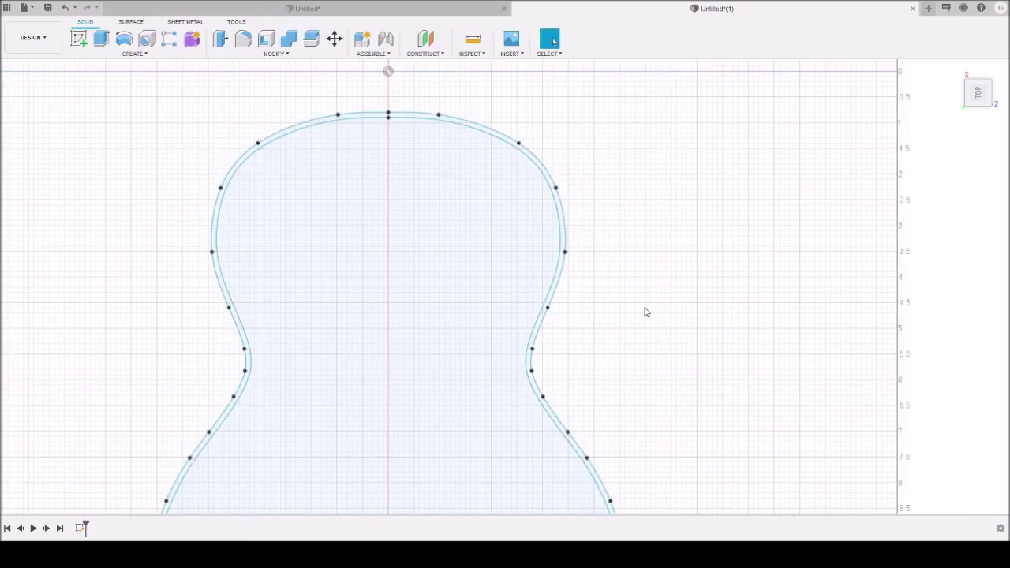
Step: Extrude the wall ring and inner area of the pasted ukulele outline together by 0.10 into a solid plate
key("e")
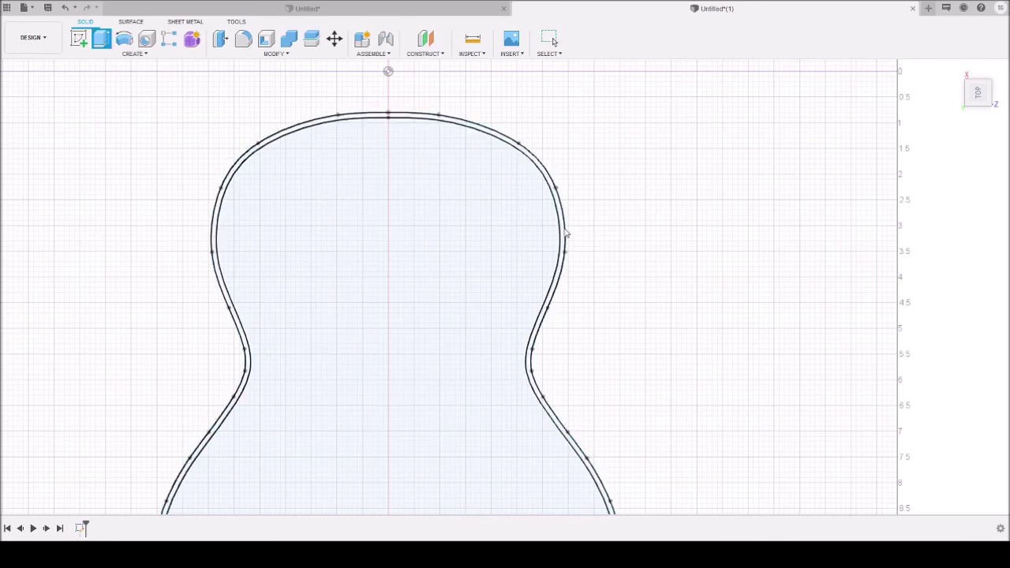
left_click(565, 232)
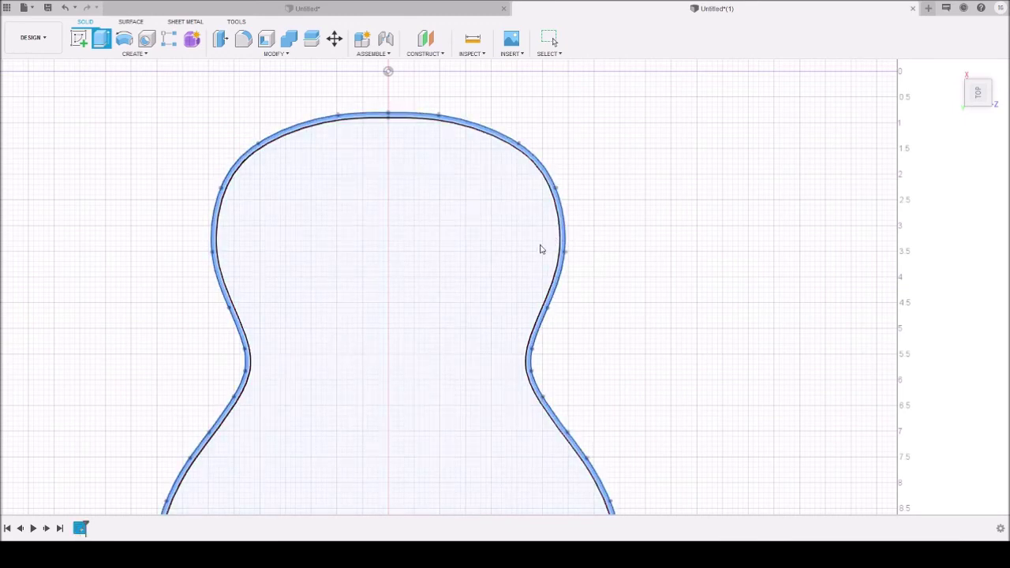
left_click(542, 250)
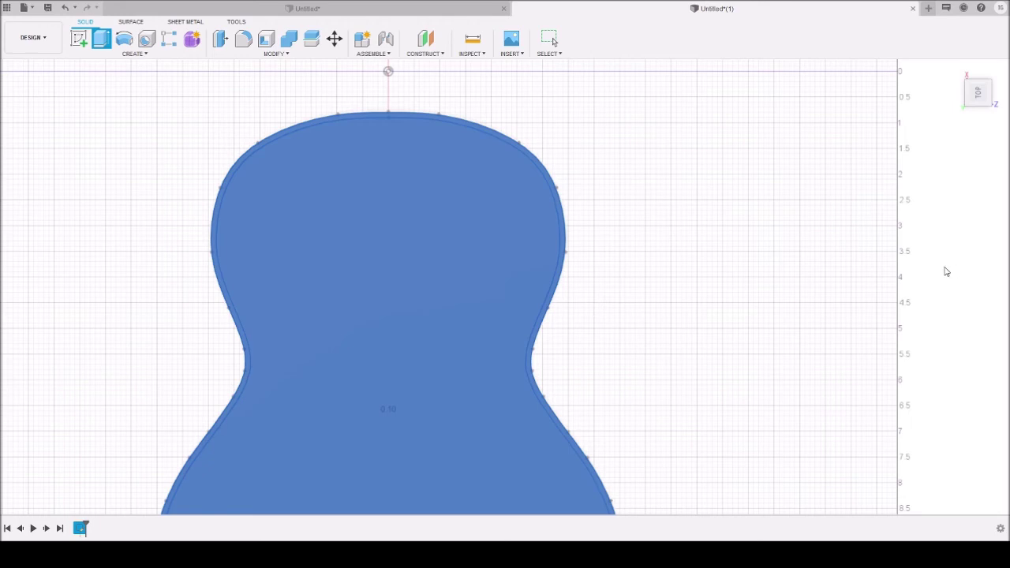
key("Return")
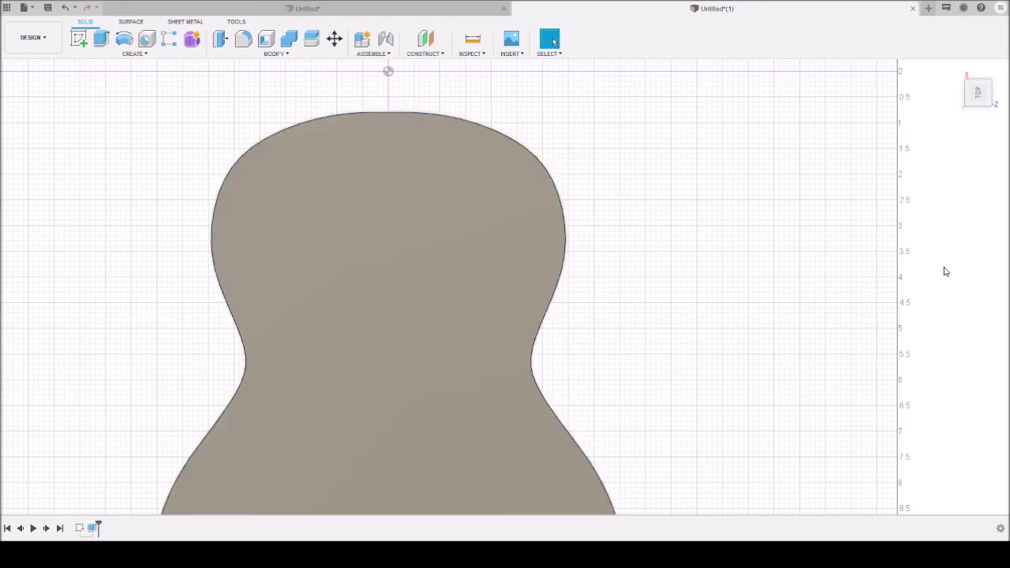
scroll(668, 305, "up", 3)
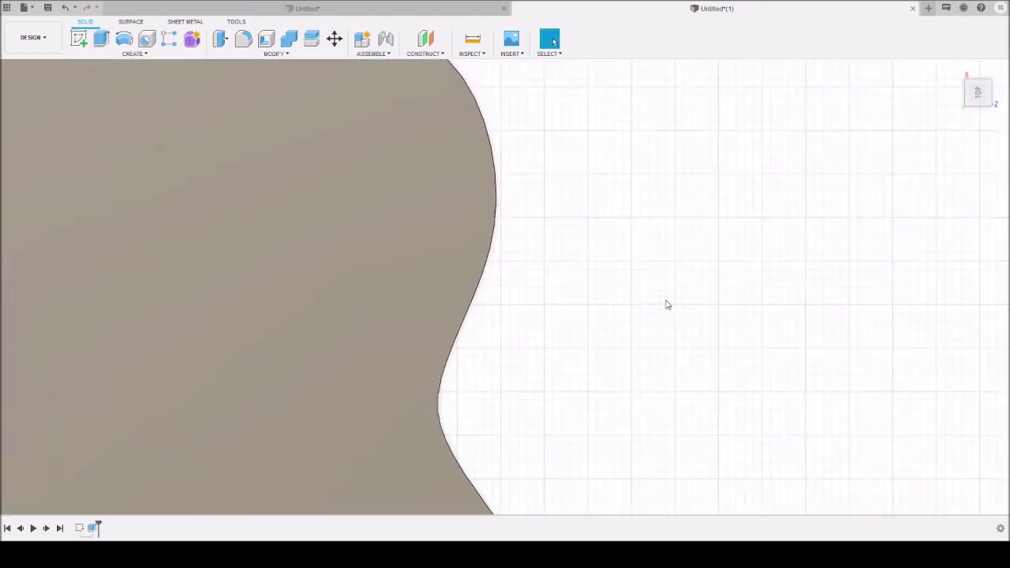
scroll(668, 305, "down", 4)
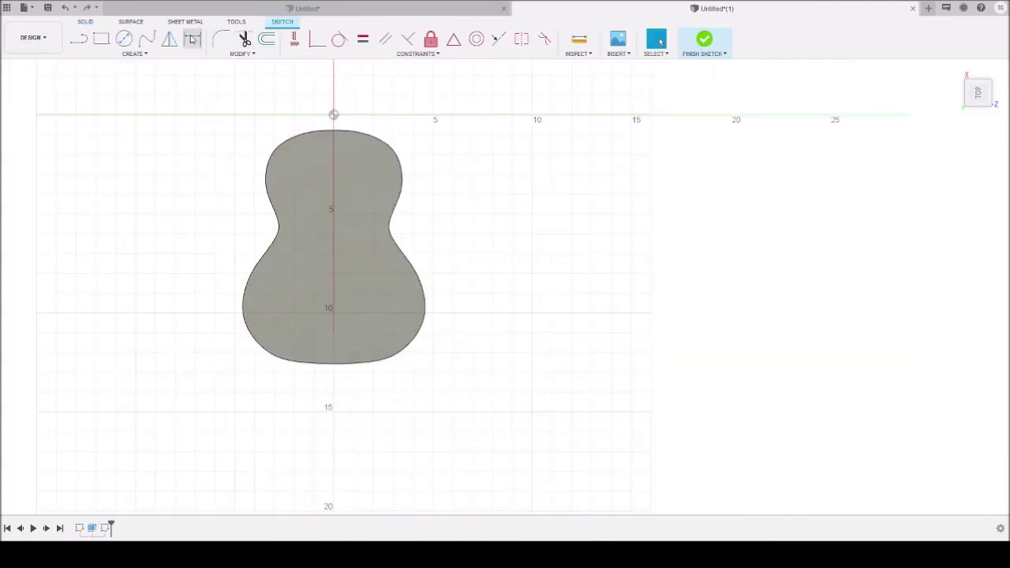
Step: Insert the ukulele photo as a canvas on the plate, rotate it 90 degrees so the neck points up, and enlarge it uniformly
left_click(84, 21)
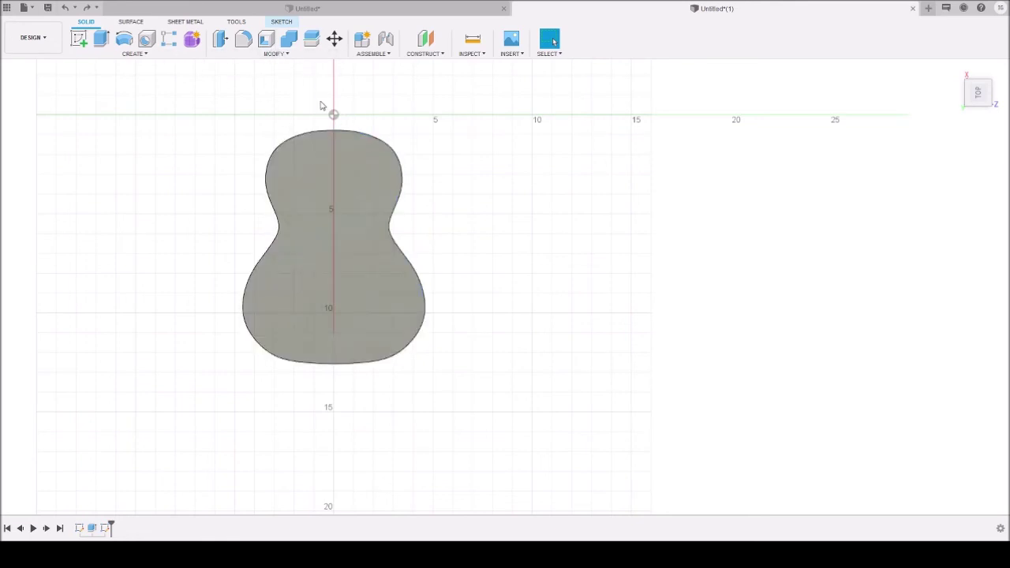
left_click(309, 187)
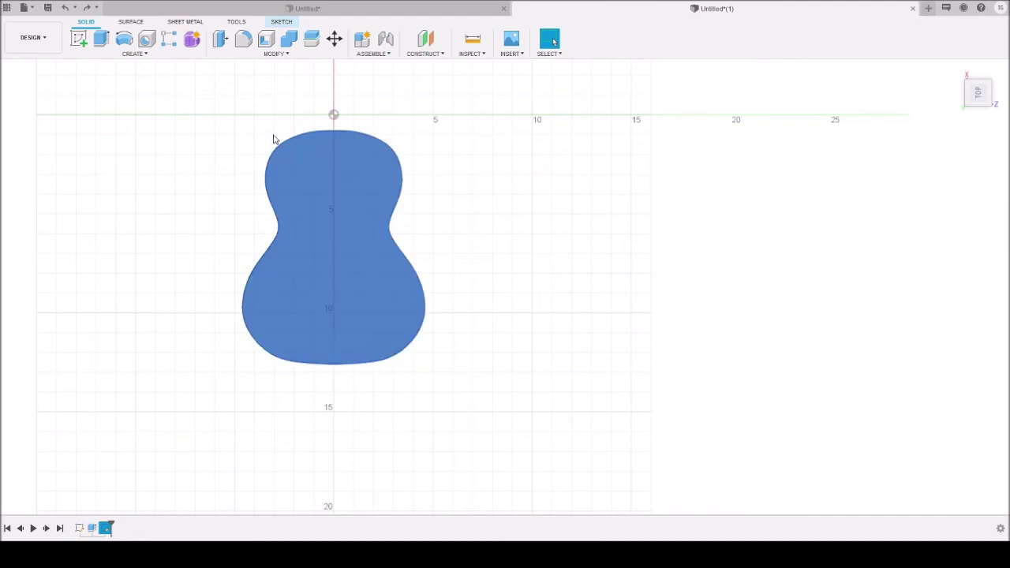
left_click(254, 82)
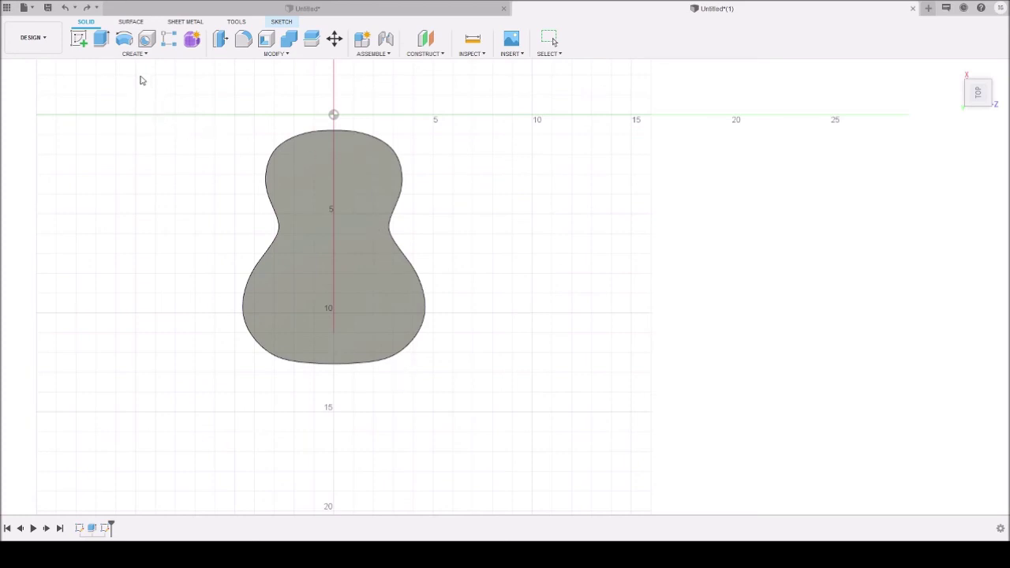
scroll(570, 144, "down", 3)
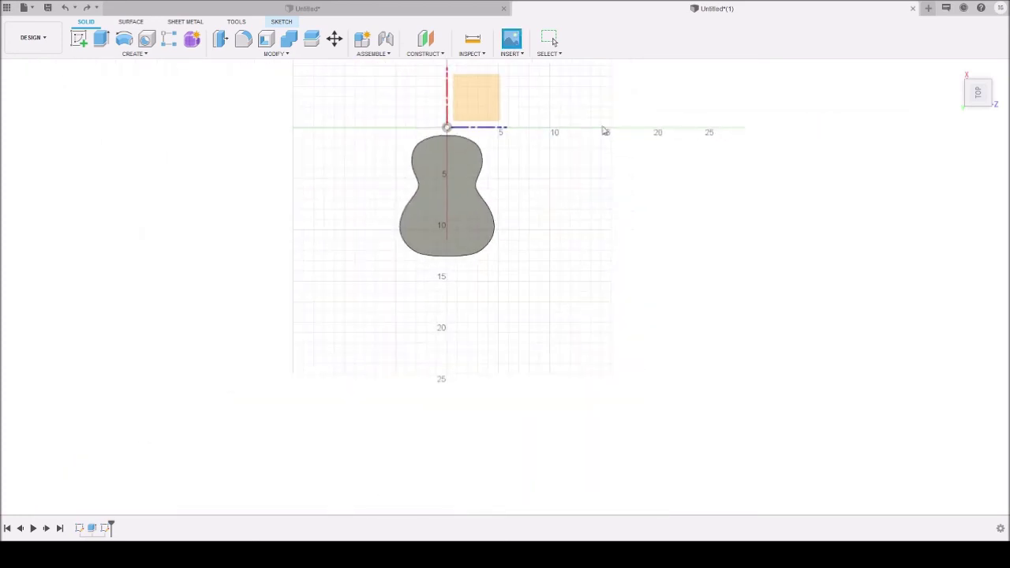
left_click(462, 167)
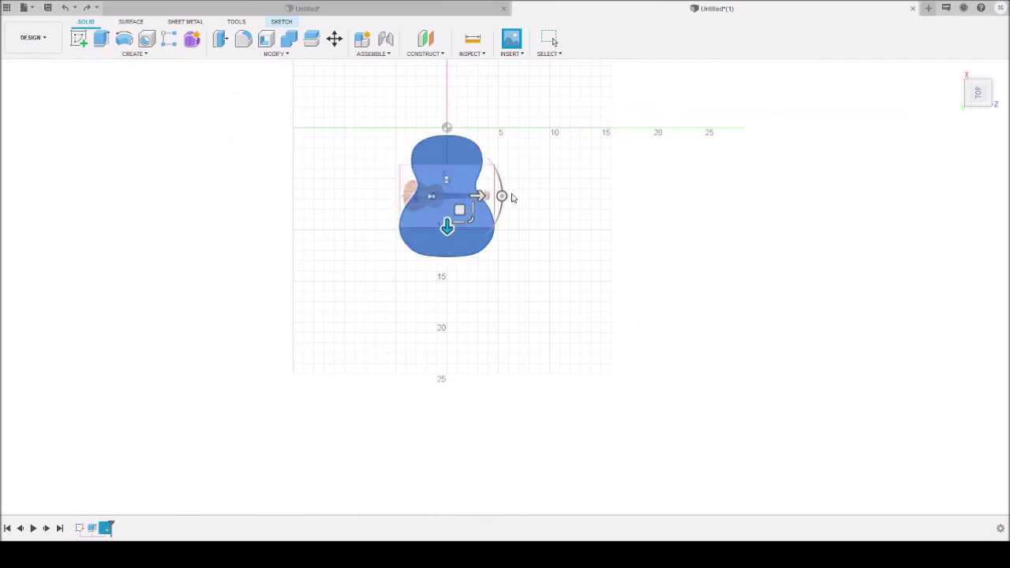
left_click_drag(502, 196, 447, 141)
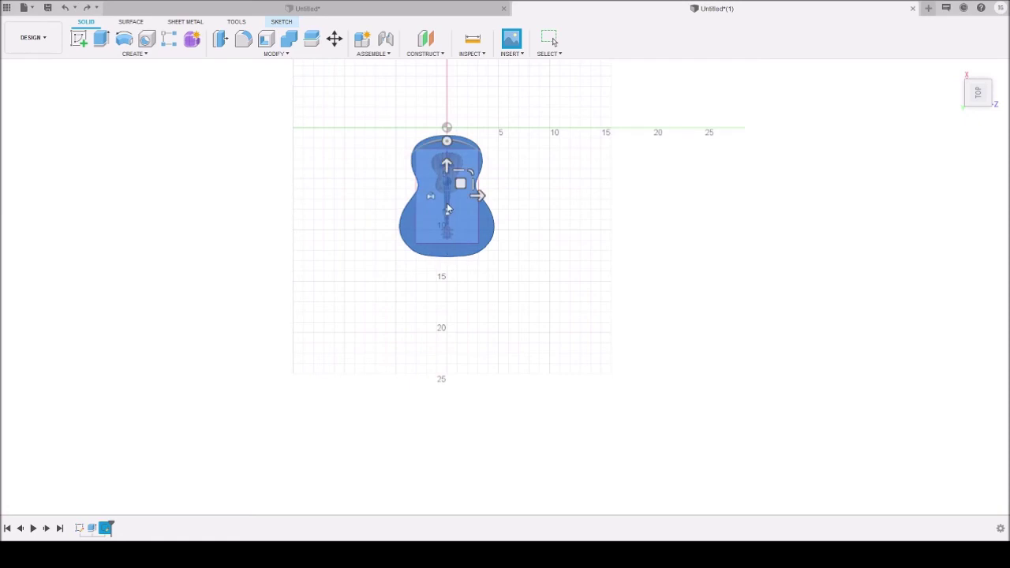
left_click(447, 209)
left_click_drag(470, 173, 539, 133)
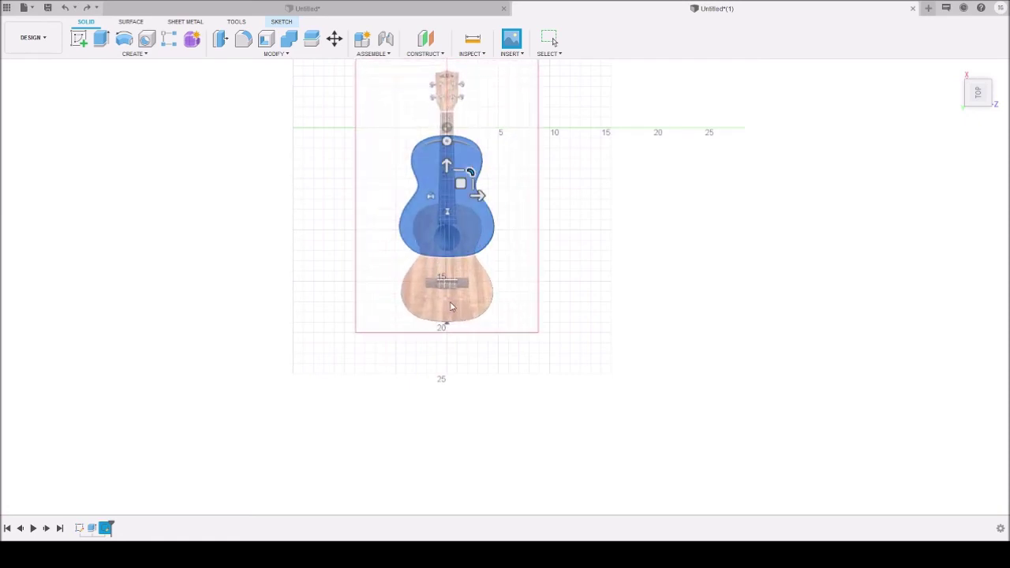
Step: Shift and scale the ukulele canvas so the photographed body fits the plate's outline, and accept its placement
left_click_drag(446, 162, 472, 109)
scroll(467, 128, "up", 1)
scroll(467, 127, "down", 2)
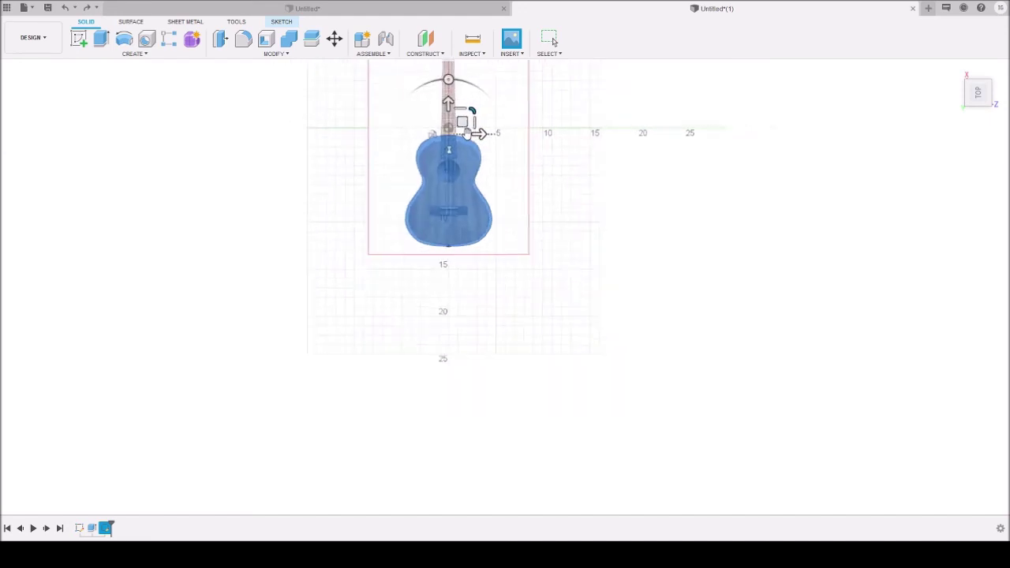
scroll(467, 118, "up", 1)
scroll(469, 115, "up", 5)
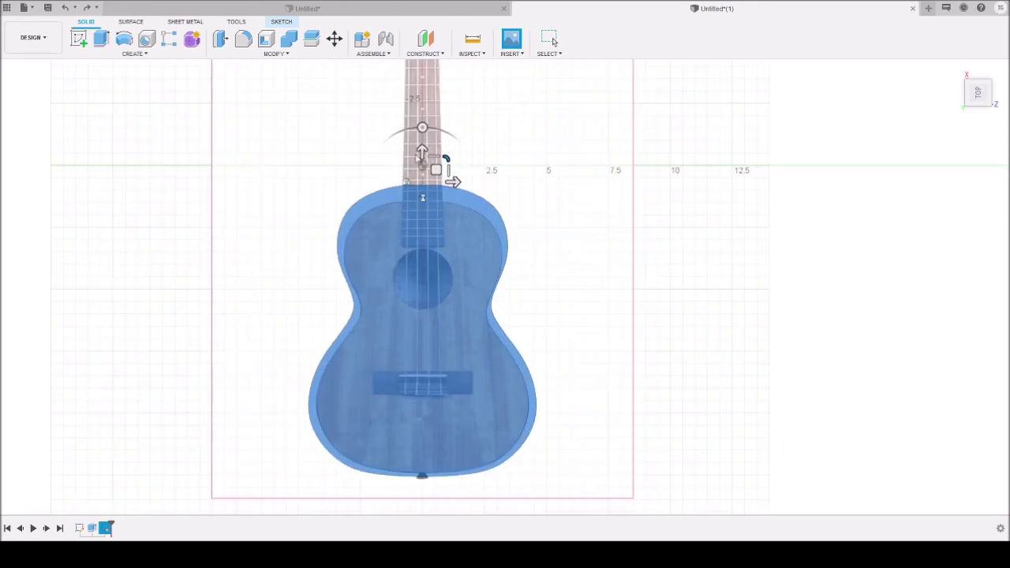
left_click_drag(422, 153, 448, 145)
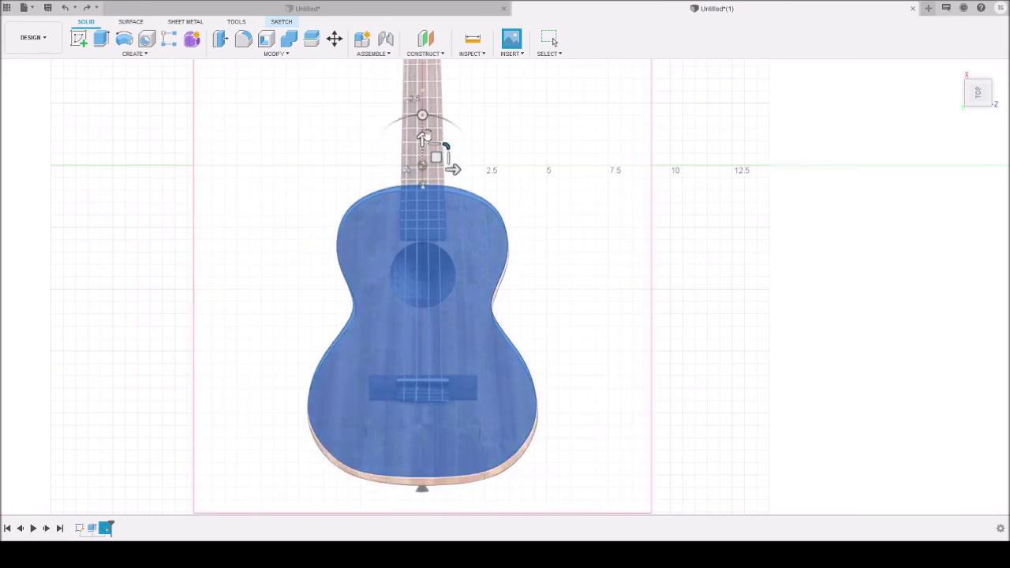
mouse_move(423, 143)
left_mouse_down()
mouse_move(424, 129)
mouse_move(431, 142)
left_mouse_up()
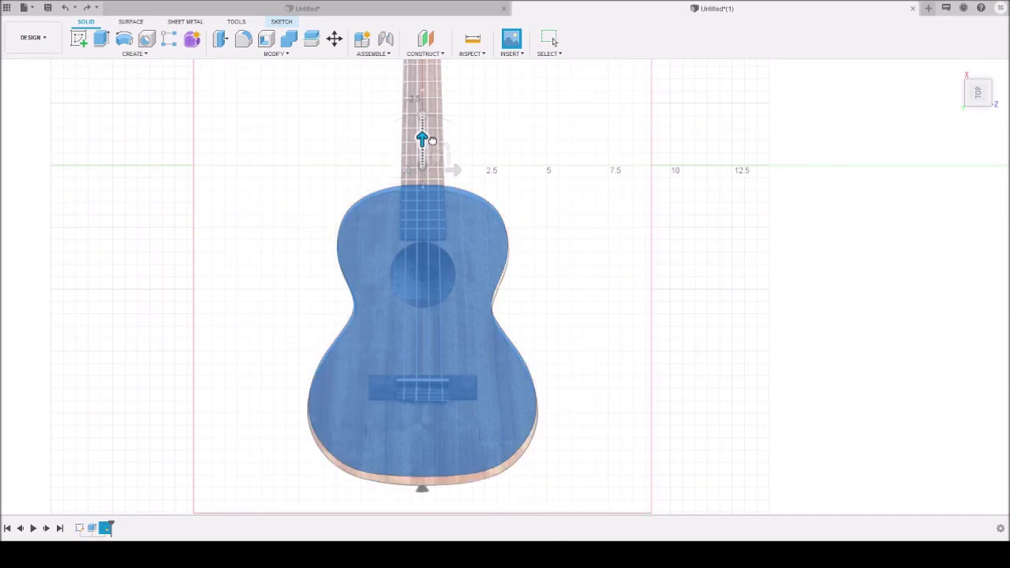
left_click_drag(432, 140, 434, 139)
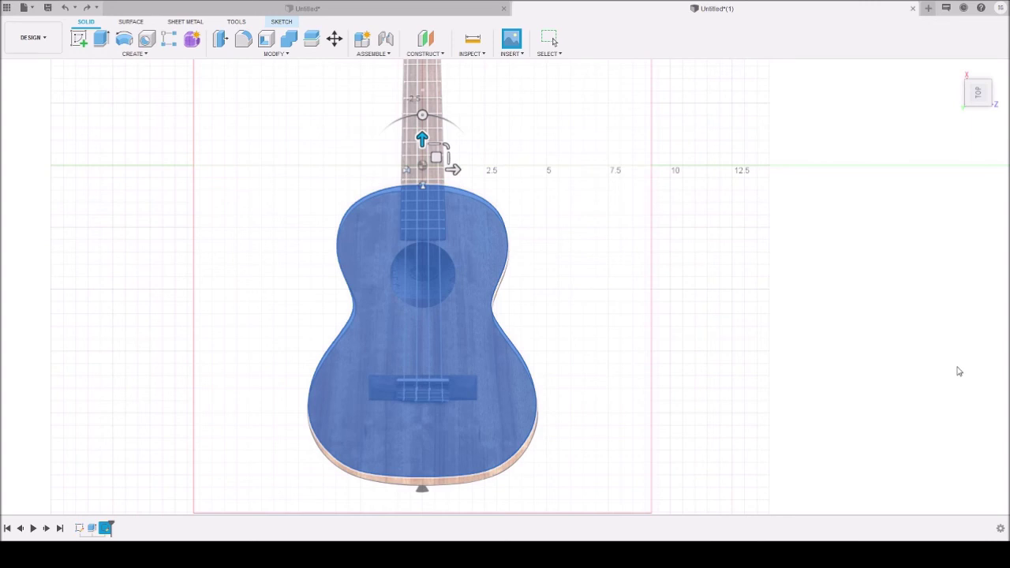
key("Escape")
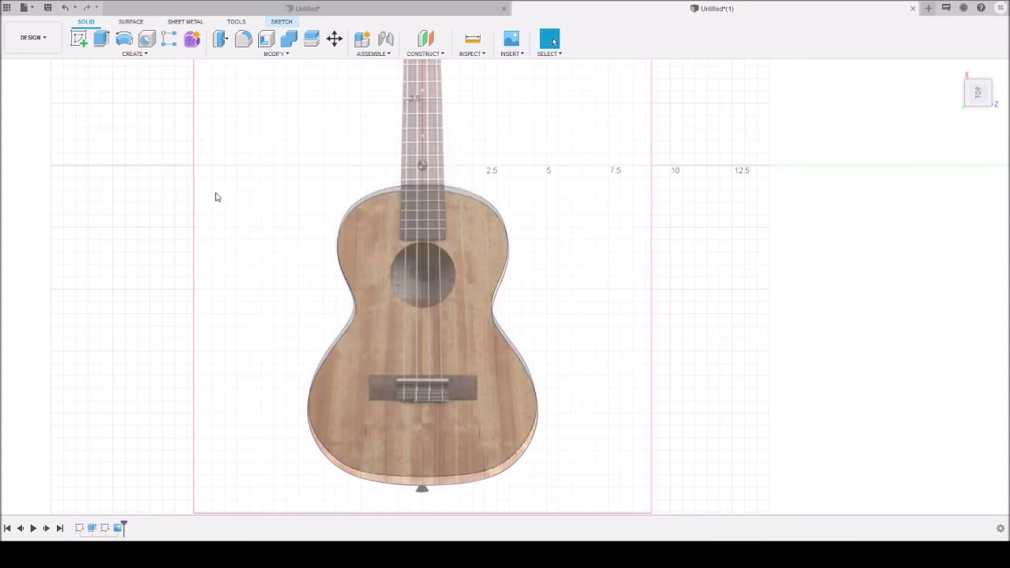
left_click(373, 227)
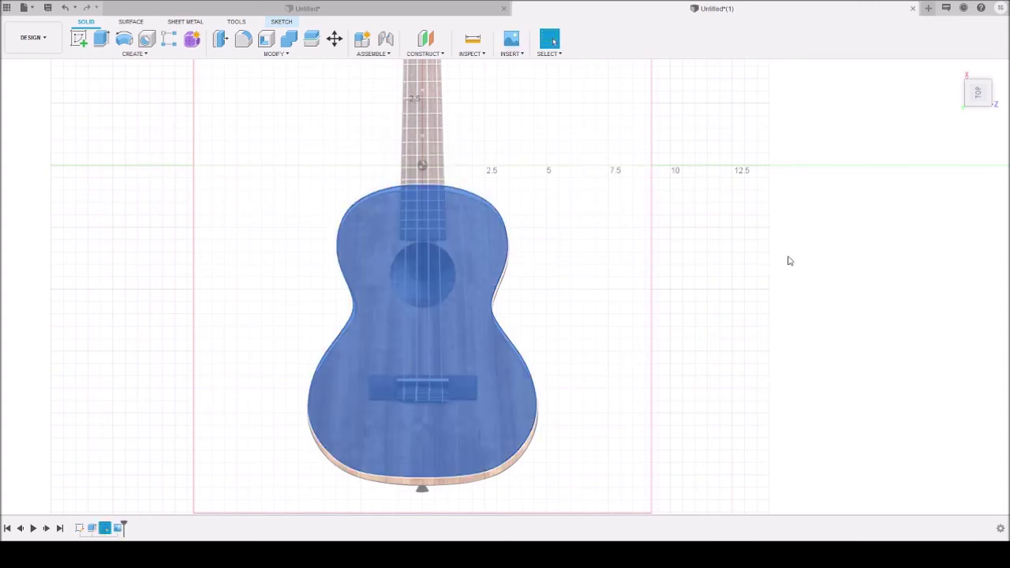
left_click(79, 41)
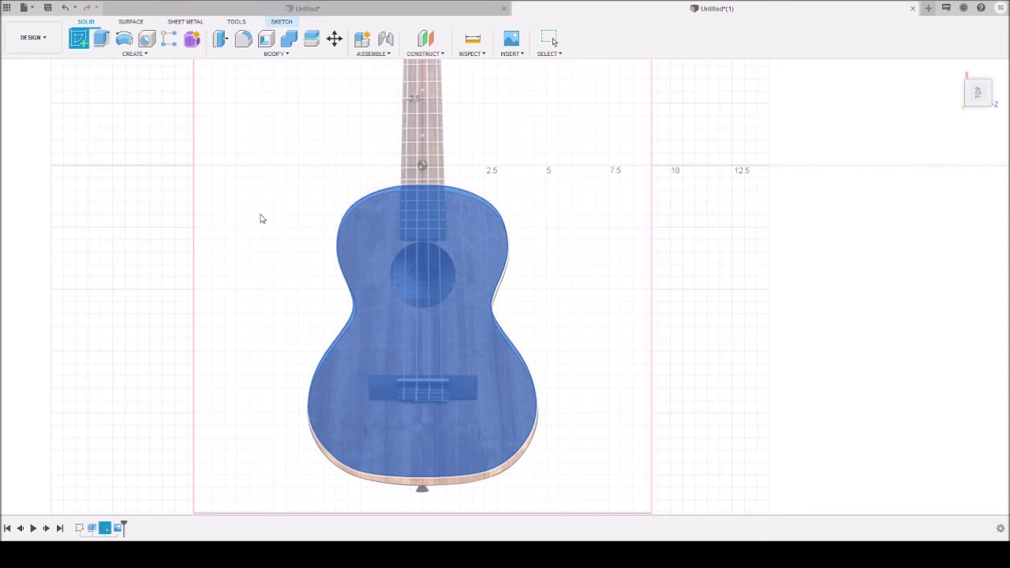
mouse_move(257, 221)
middle_mouse_down("shift")
mouse_move(289, 197)
mouse_move(295, 134)
mouse_move(282, 162)
middle_mouse_up("shift")
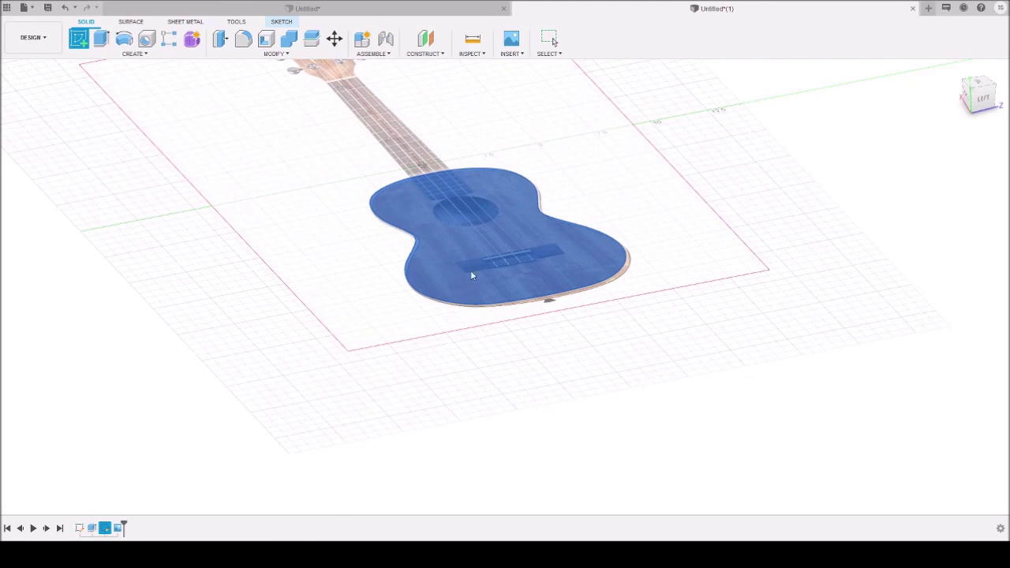
key("Escape")
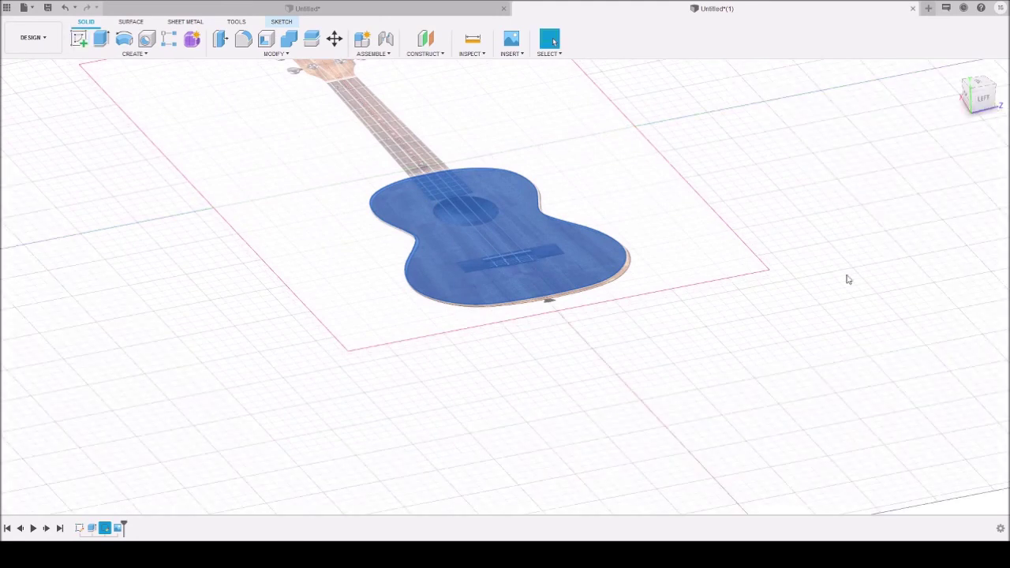
Step: Start a new sketch on the ukulele plate and view it from below with the neck pointing up
left_click(475, 222)
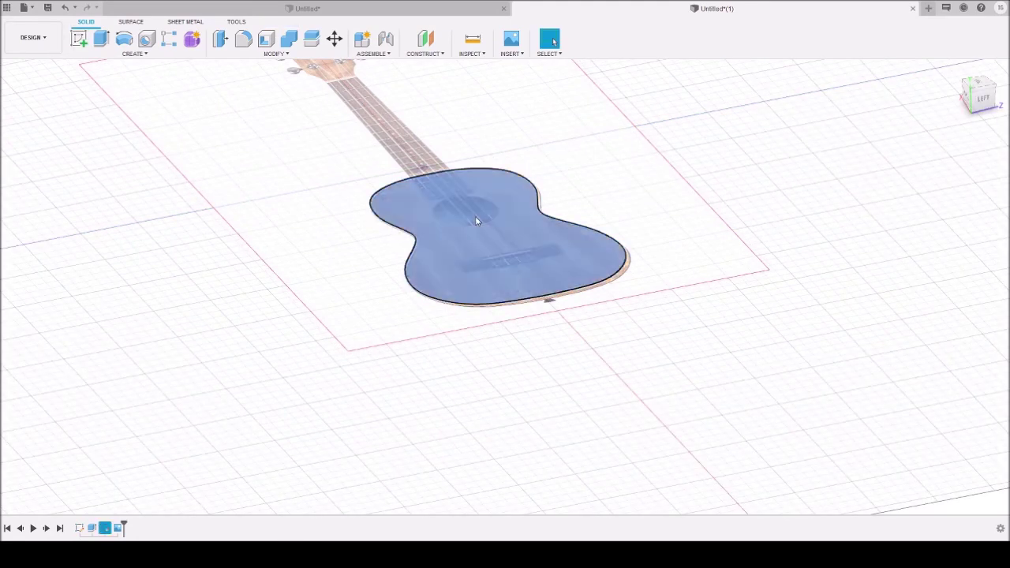
left_click(80, 40)
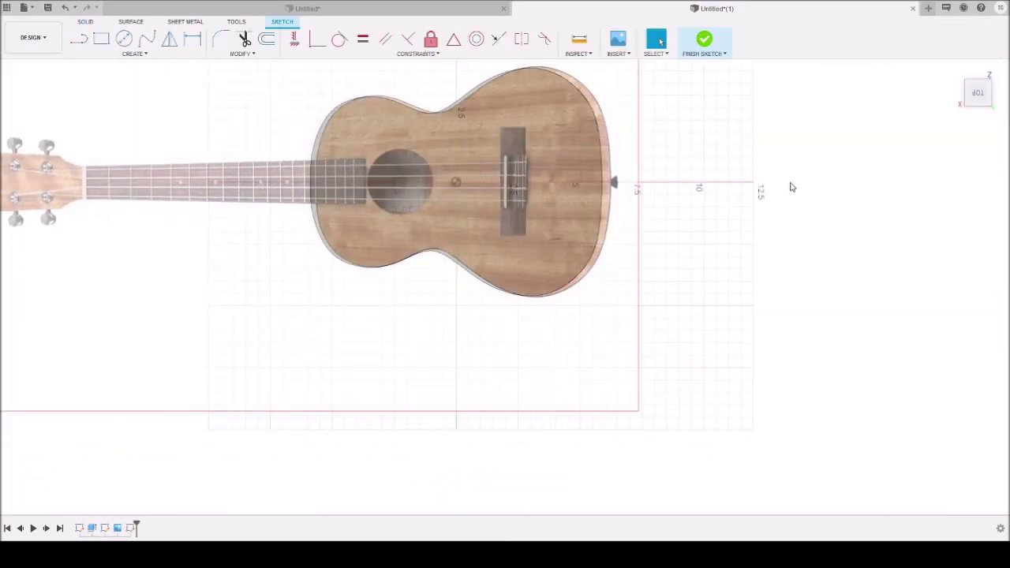
mouse_move(797, 154)
middle_mouse_down("shift")
mouse_move(771, 181)
mouse_move(708, 198)
mouse_move(634, 201)
mouse_move(737, 245)
mouse_move(591, 345)
mouse_move(635, 316)
middle_mouse_up("shift")
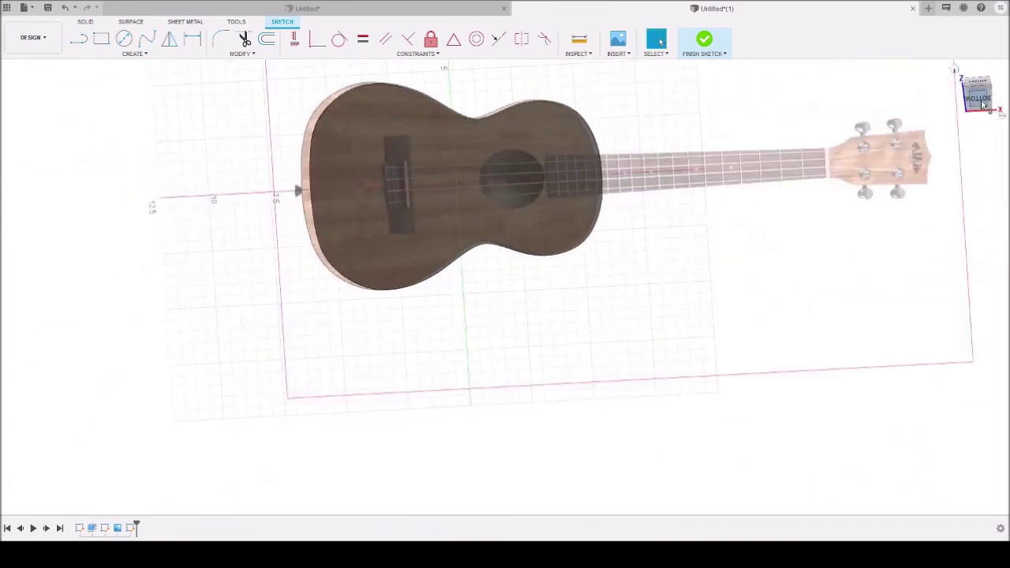
left_click(1006, 83)
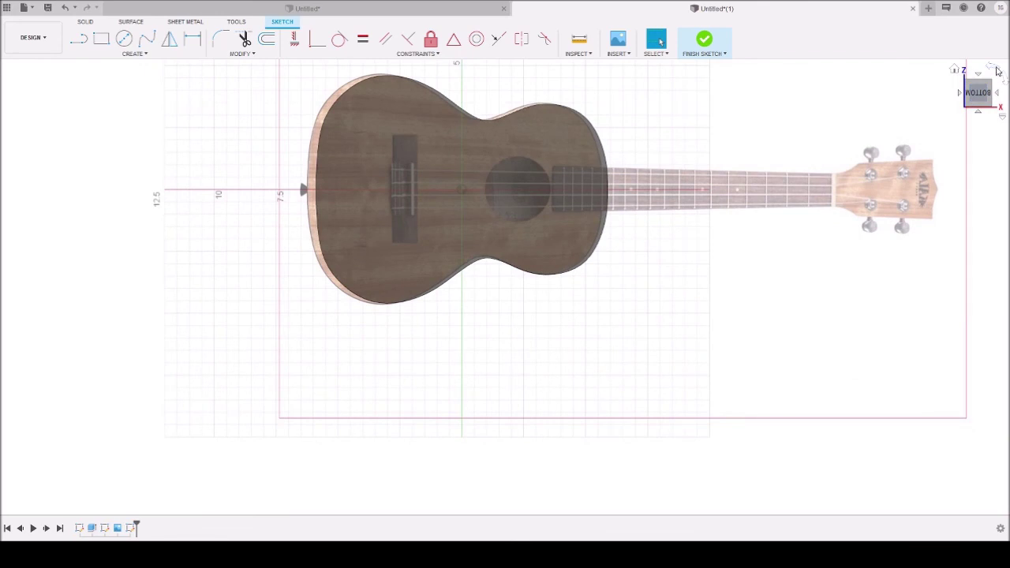
left_click(1000, 74)
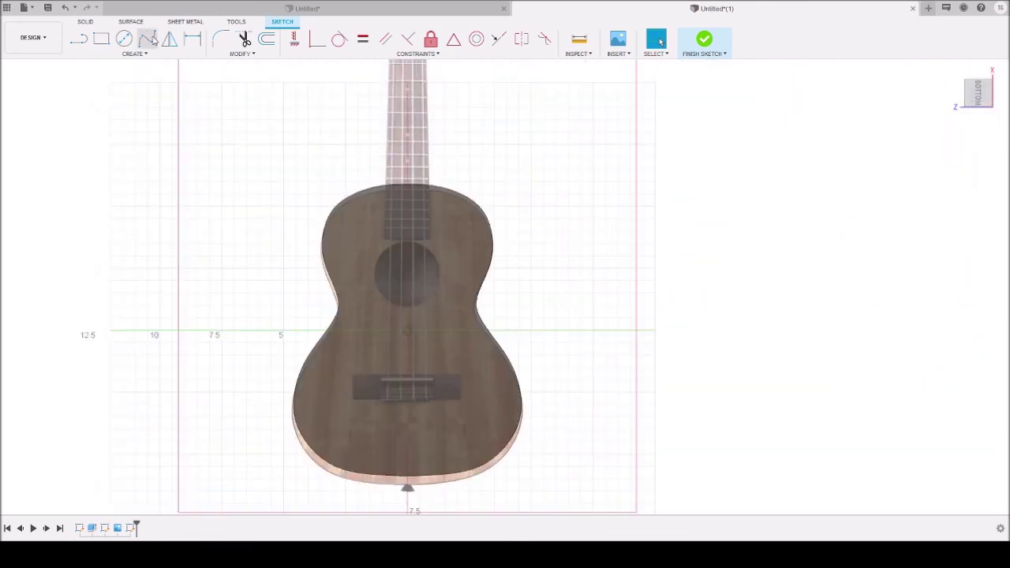
Step: Sketch a centre line from the neck past the body's wide end, and a circle on it matching the photo's sound hole
left_click(79, 39)
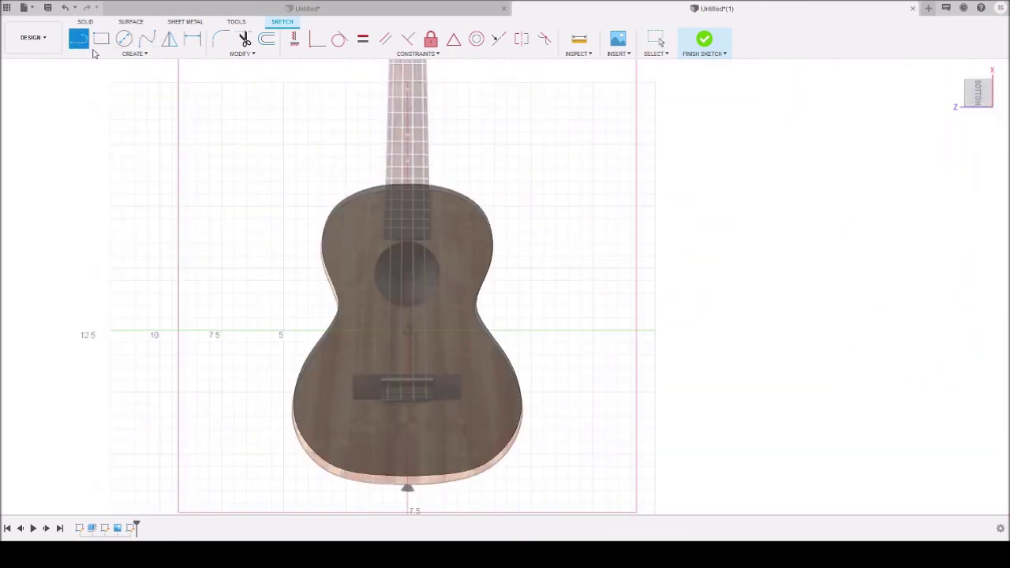
left_click(407, 106)
left_click(365, 104)
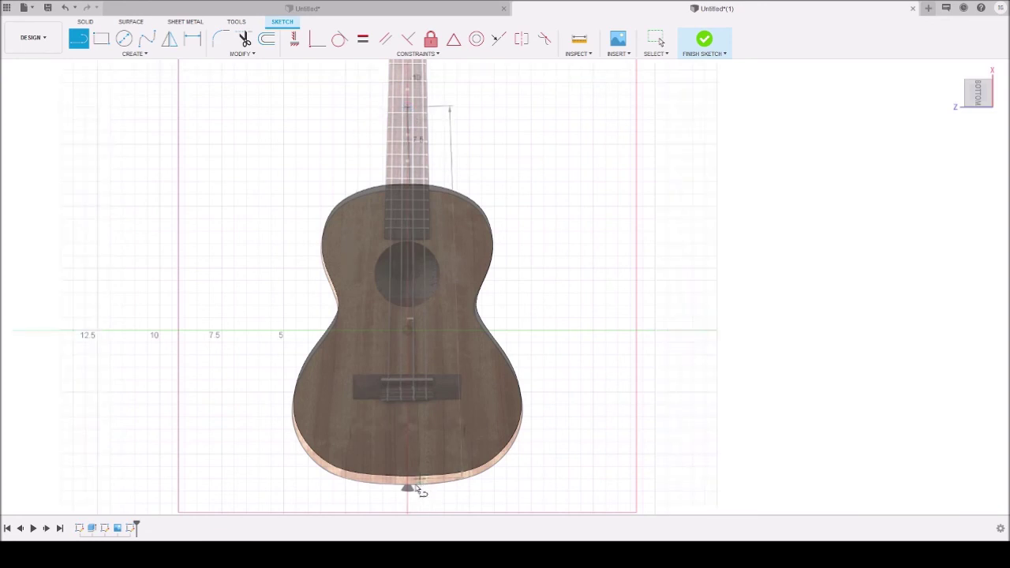
left_click_drag(407, 502, 568, 356)
key("Escape")
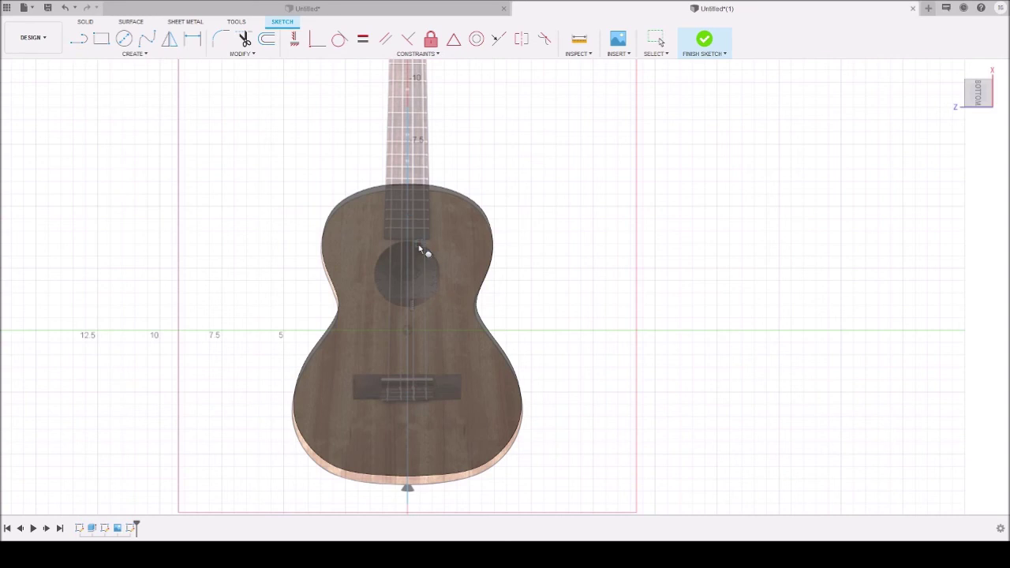
left_click(410, 307)
key("e")
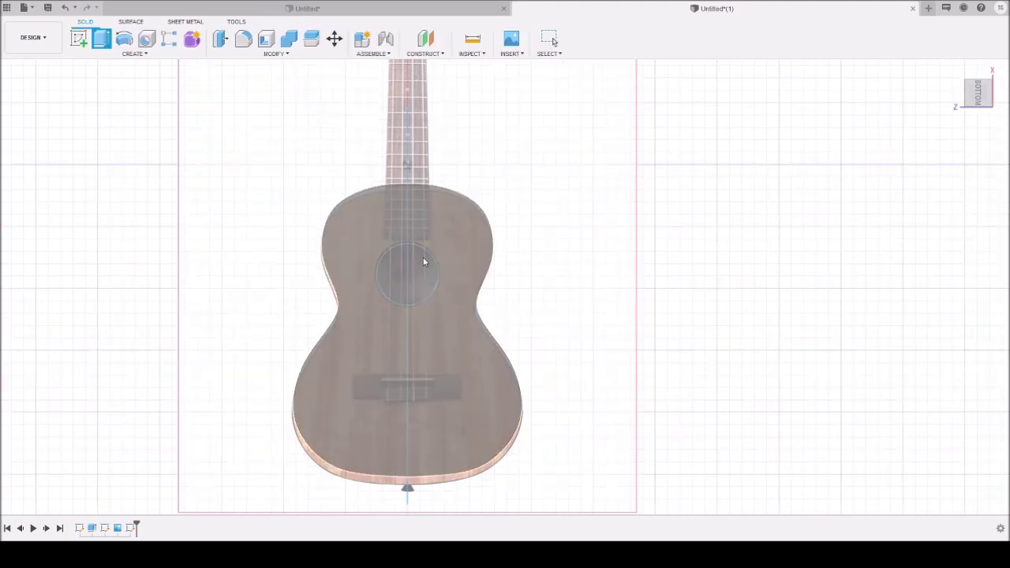
left_click(440, 256)
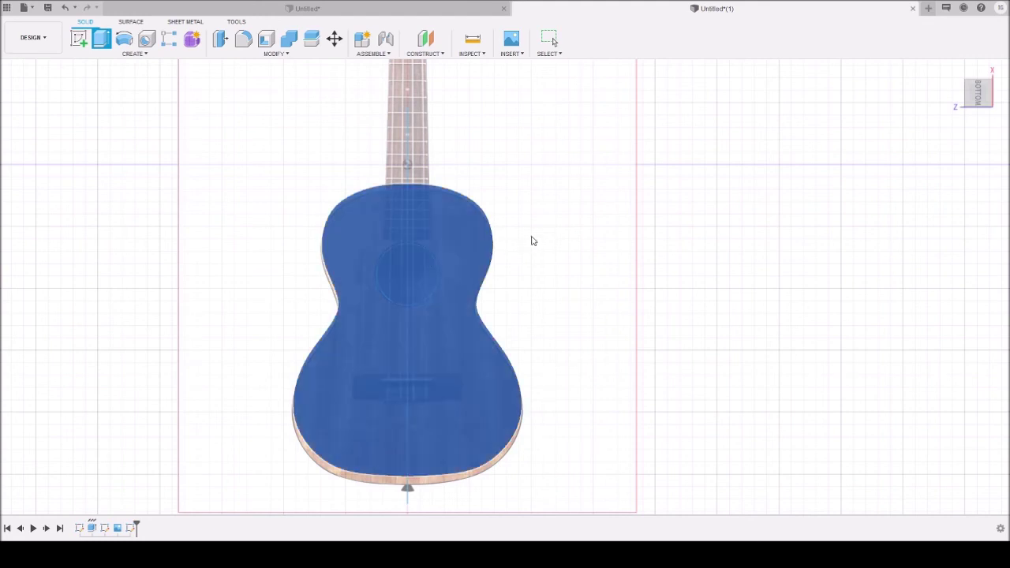
key("Escape")
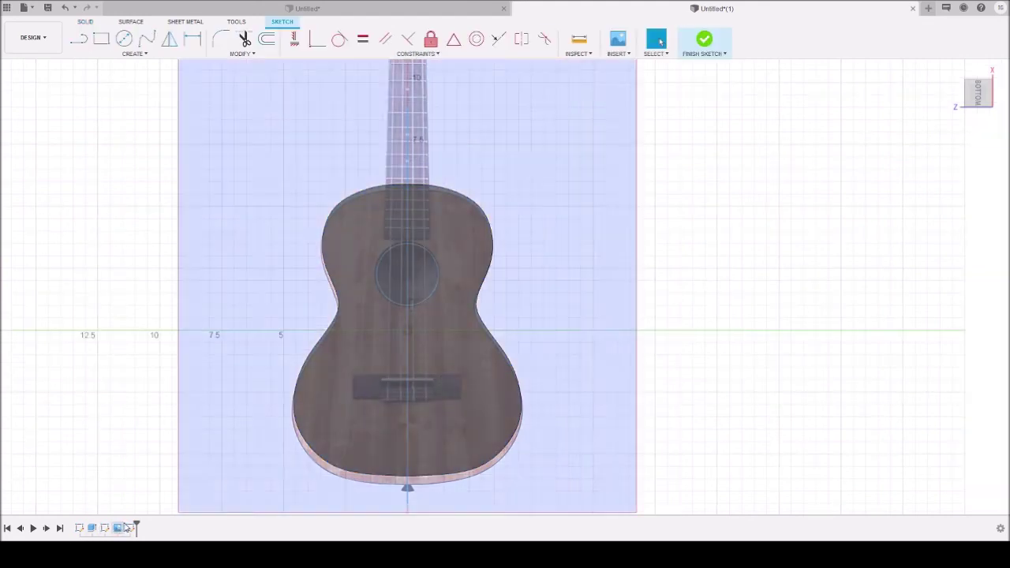
left_click(130, 528)
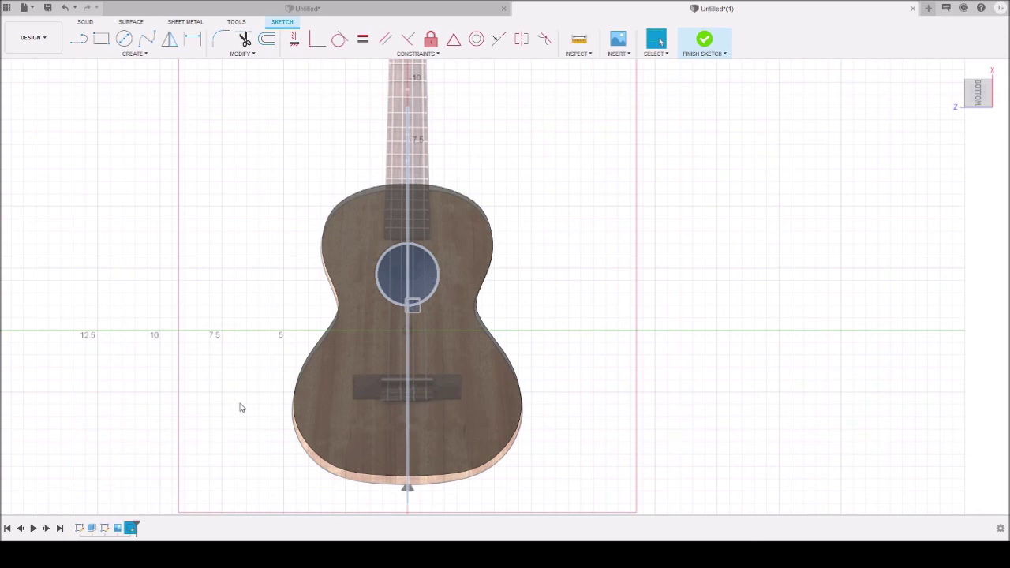
key("e")
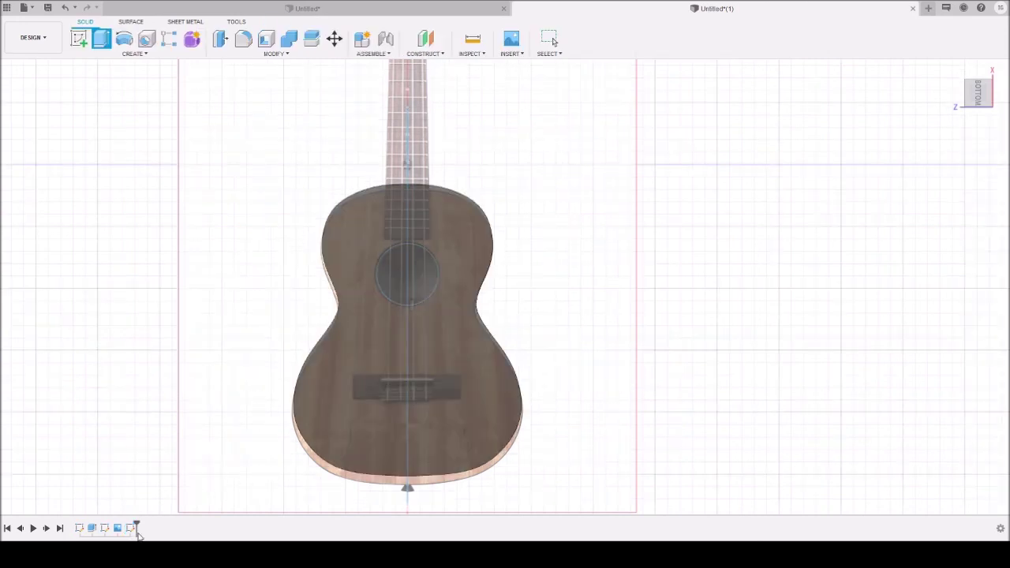
left_click(131, 529)
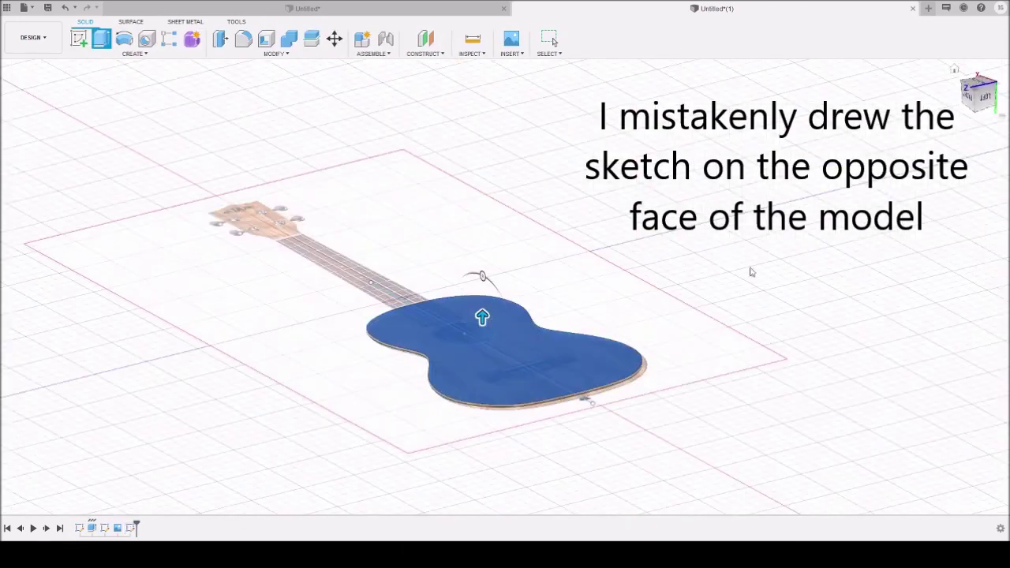
key("e")
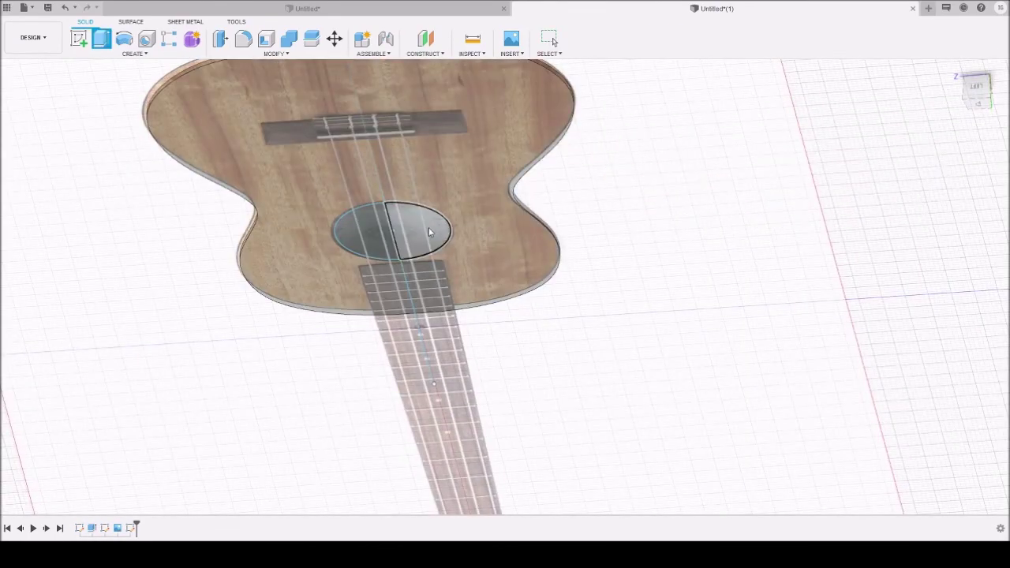
left_click(428, 229)
left_click(382, 240)
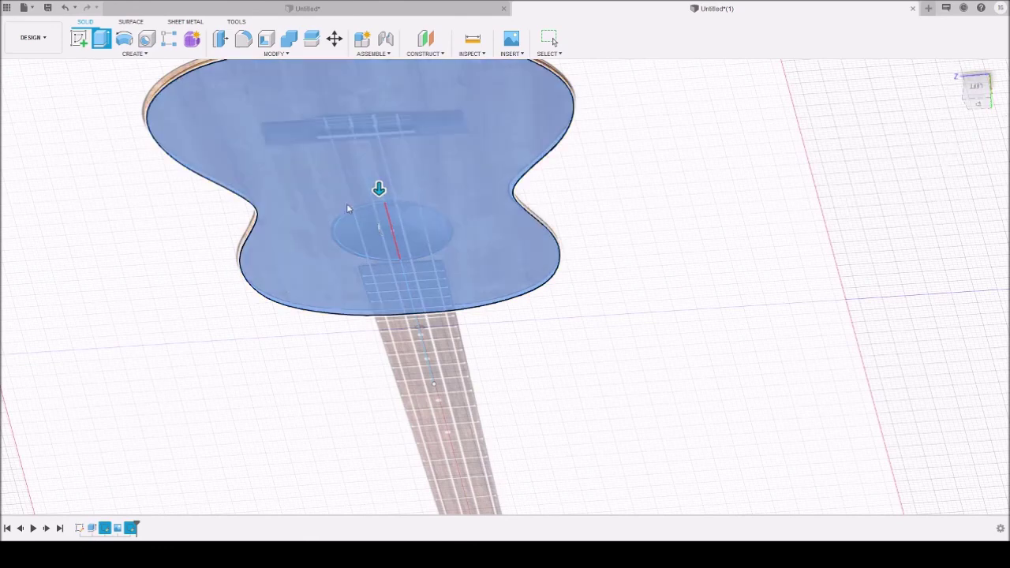
left_click(979, 107)
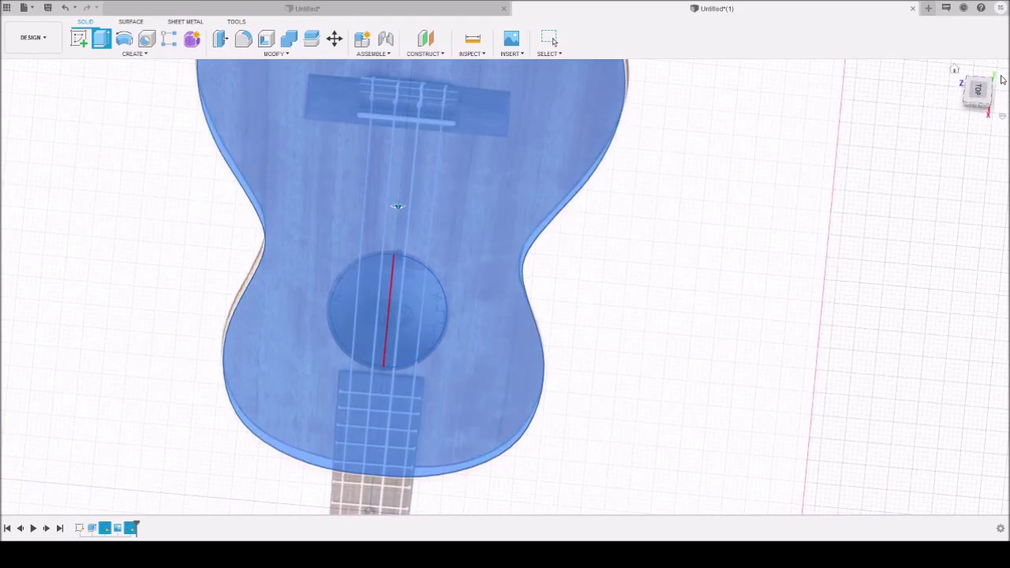
mouse_move(976, 88)
left_mouse_down()
mouse_move(852, 118)
mouse_move(710, 71)
mouse_move(627, 262)
left_mouse_up()
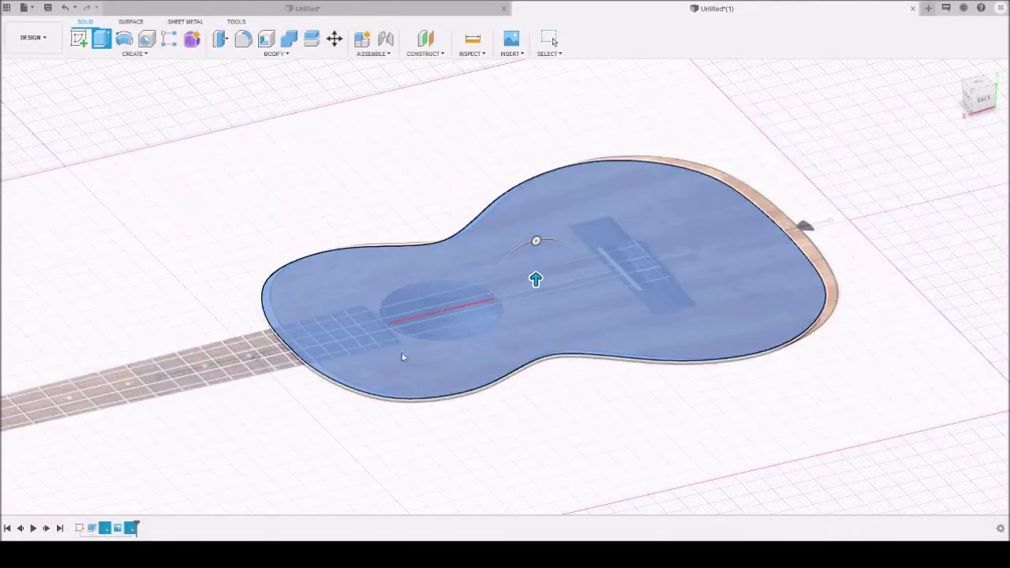
key("Escape")
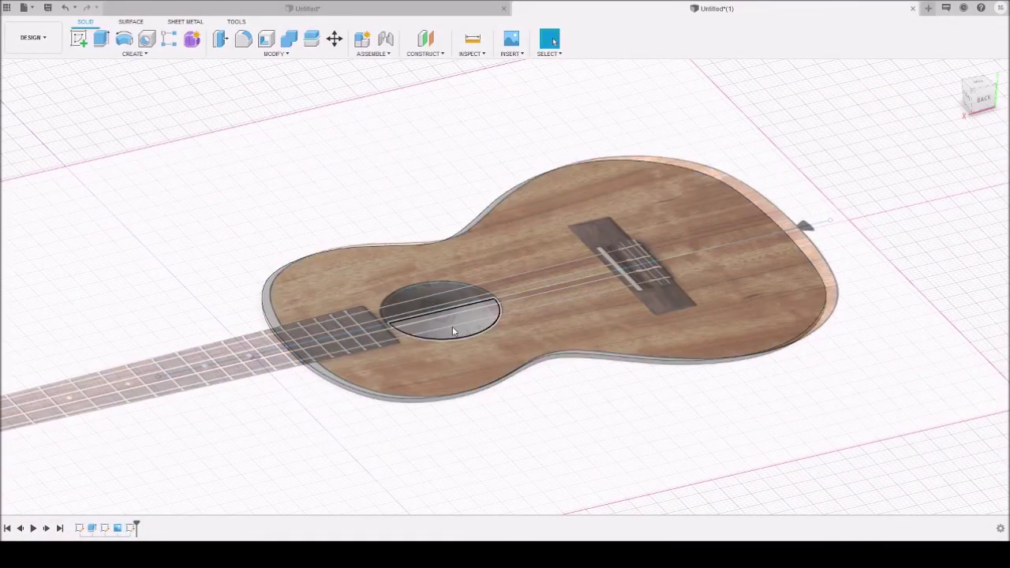
Step: Extrude both halves of the sketched sound-hole circle down through the ukulele plate as a cut
left_click(442, 299)
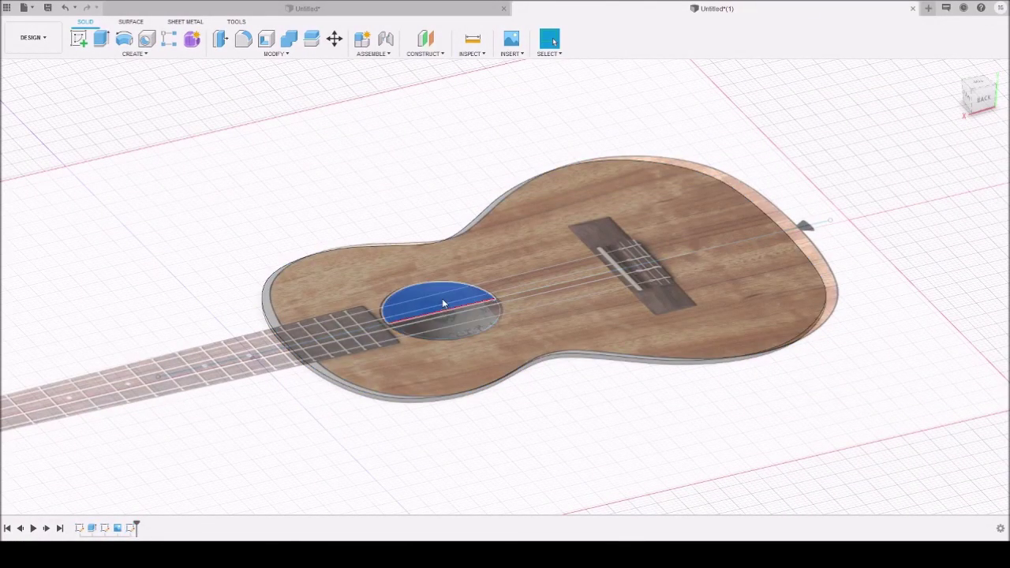
left_click(451, 322, "ctrl")
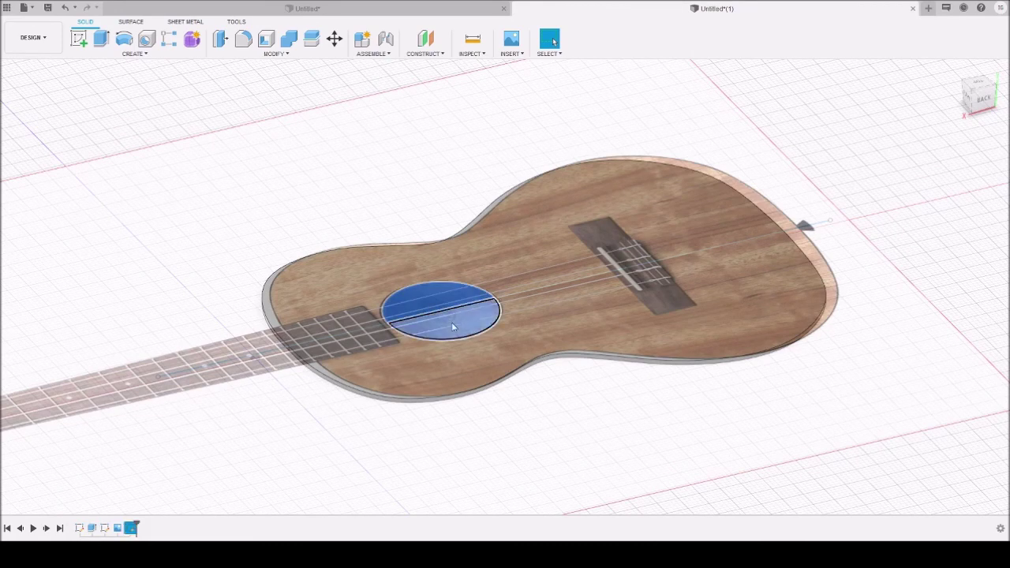
key("e")
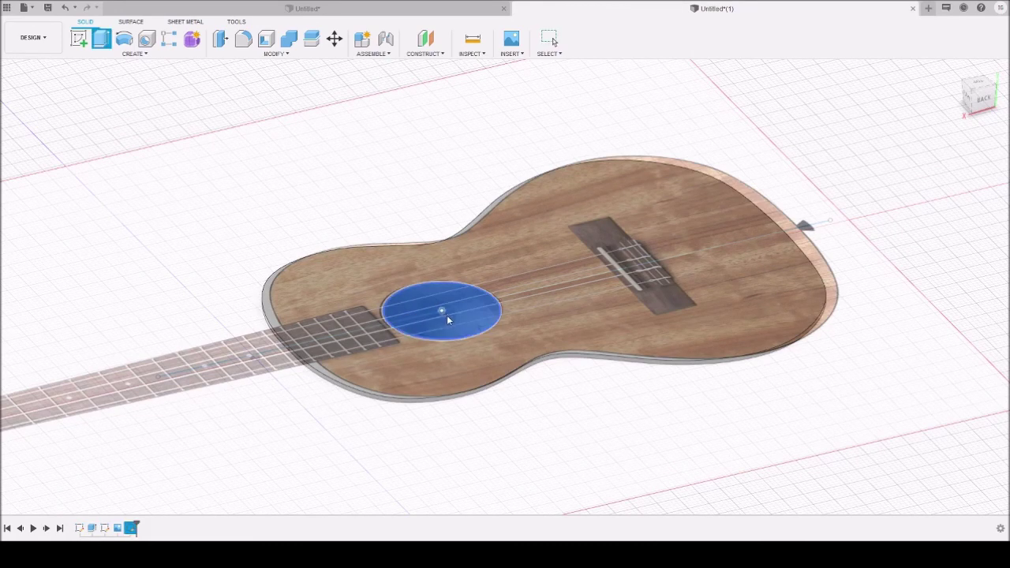
left_click_drag(454, 313, 485, 454)
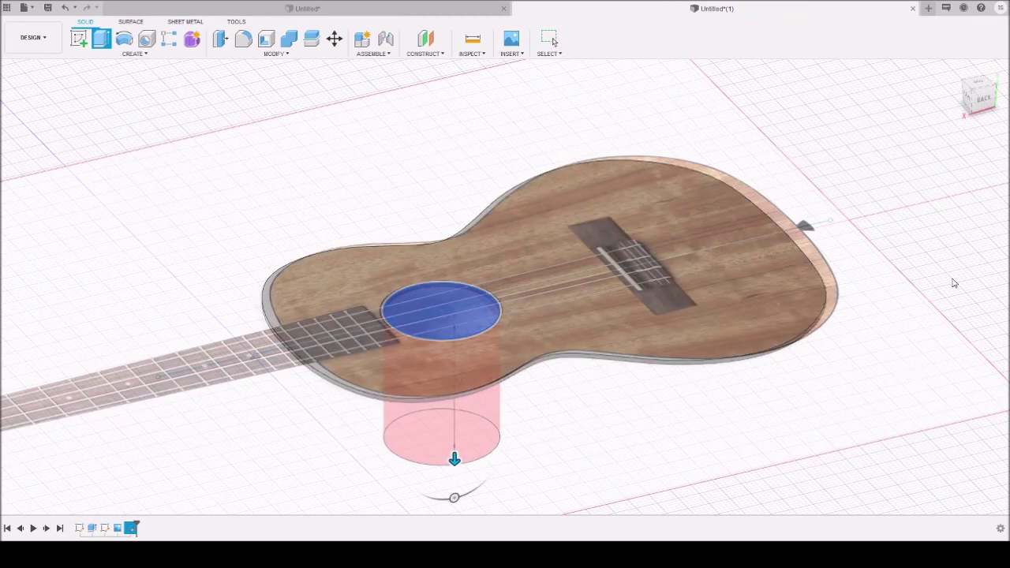
key("Return")
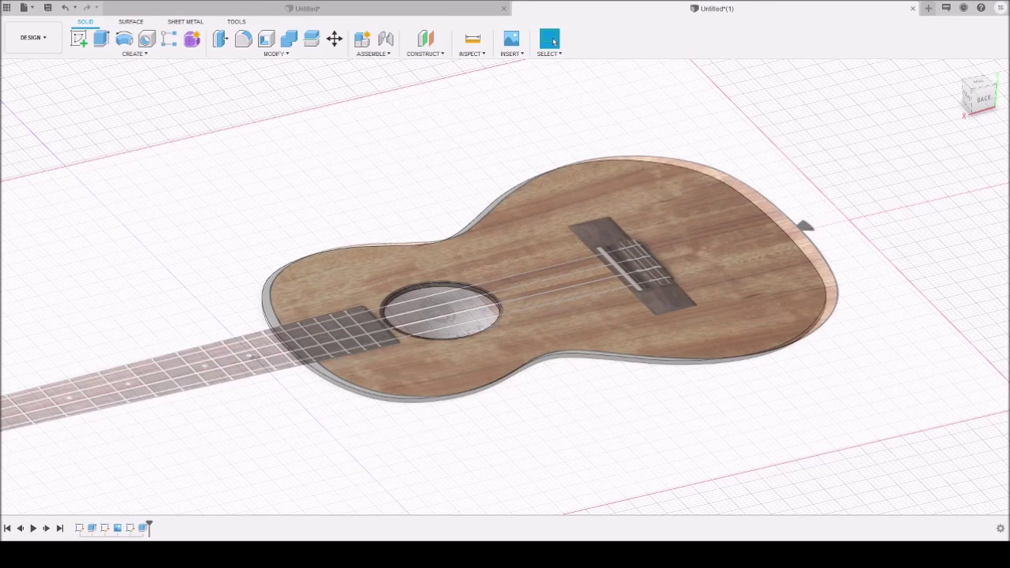
Step: Edit the ukulele photo canvas so that it shows only faintly against the plate
left_click(986, 90)
left_click_drag(985, 90, 987, 103)
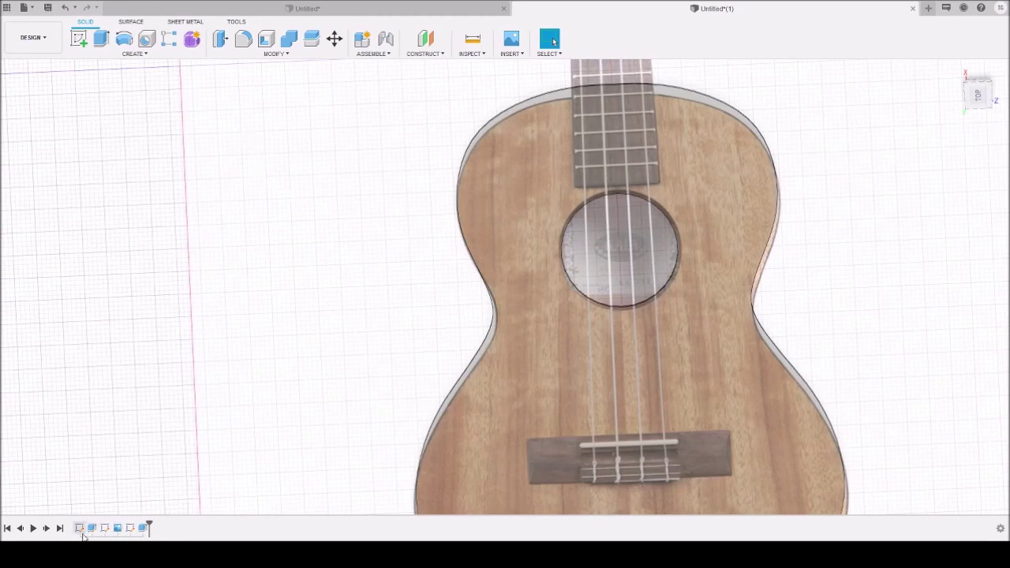
left_click(118, 528)
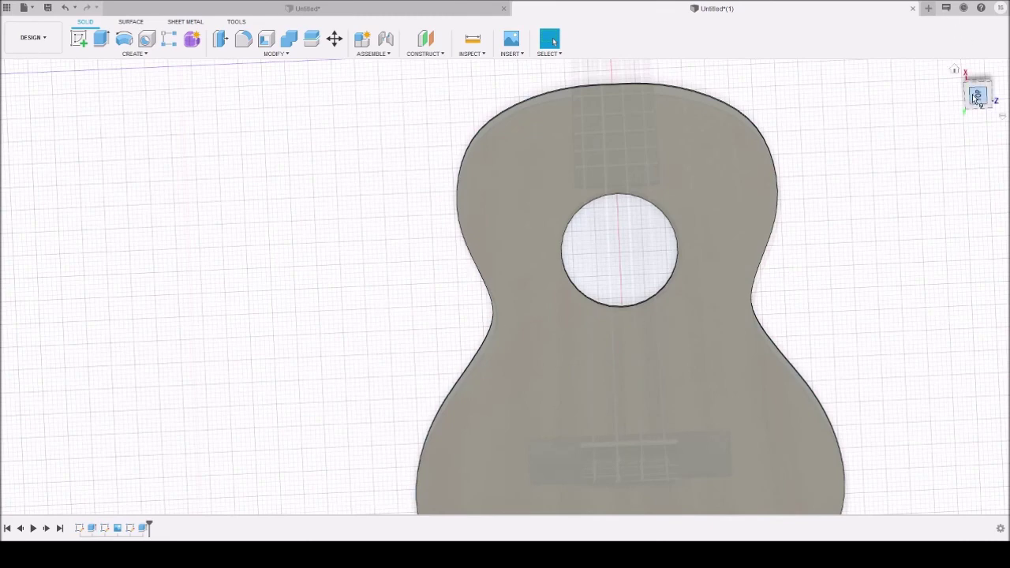
Step: Examine the plate's outline, thickness and sound hole from above and at an angle
left_click_drag(977, 101, 982, 89)
mouse_move(535, 270)
middle_mouse_down("shift")
mouse_move(553, 237)
mouse_move(556, 300)
mouse_move(576, 261)
mouse_move(584, 308)
mouse_move(579, 272)
mouse_move(600, 221)
mouse_move(572, 189)
mouse_move(564, 158)
mouse_move(604, 319)
middle_mouse_up("shift")
middle_click_drag(868, 318, 816, 136)
scroll(816, 135, "down", 4)
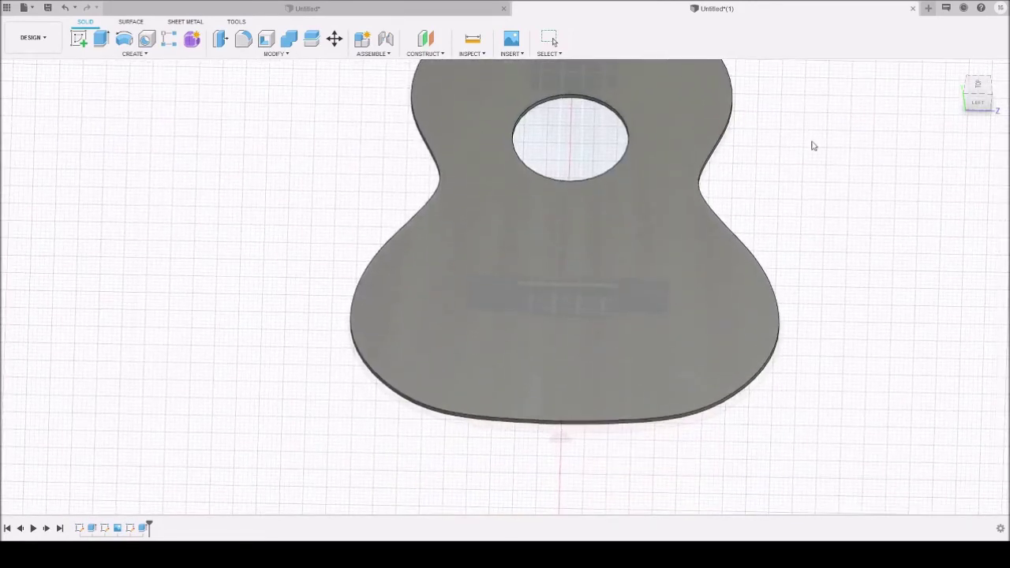
scroll(862, 89, "down", 1)
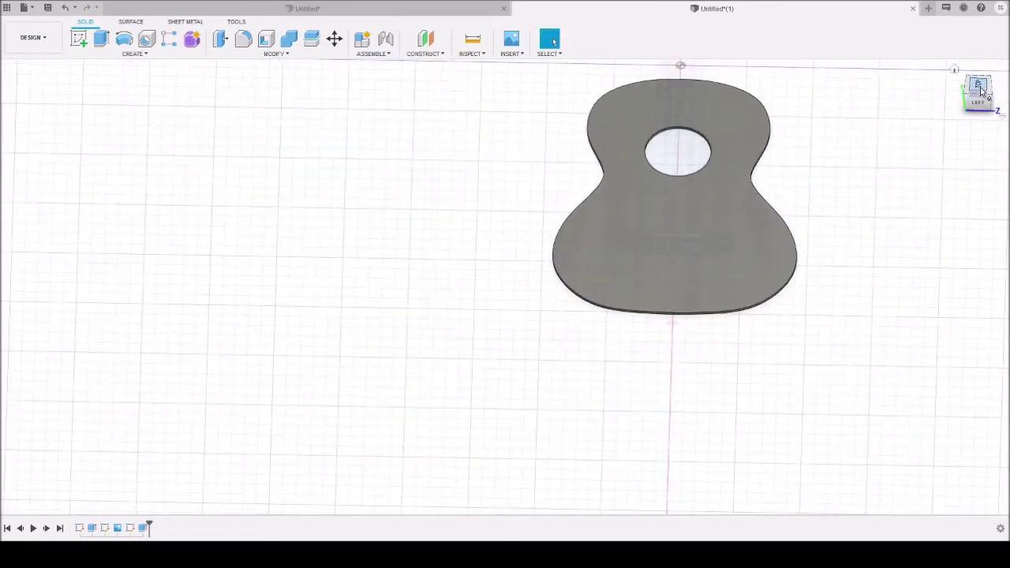
left_click_drag(981, 90, 987, 100)
scroll(830, 158, "down", 5)
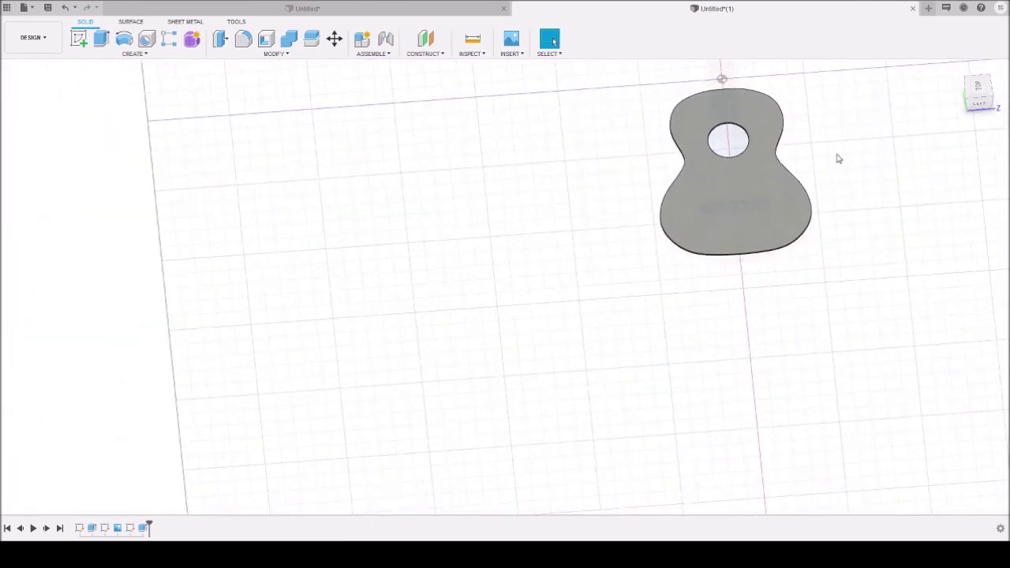
middle_click_drag(841, 110, 753, 266)
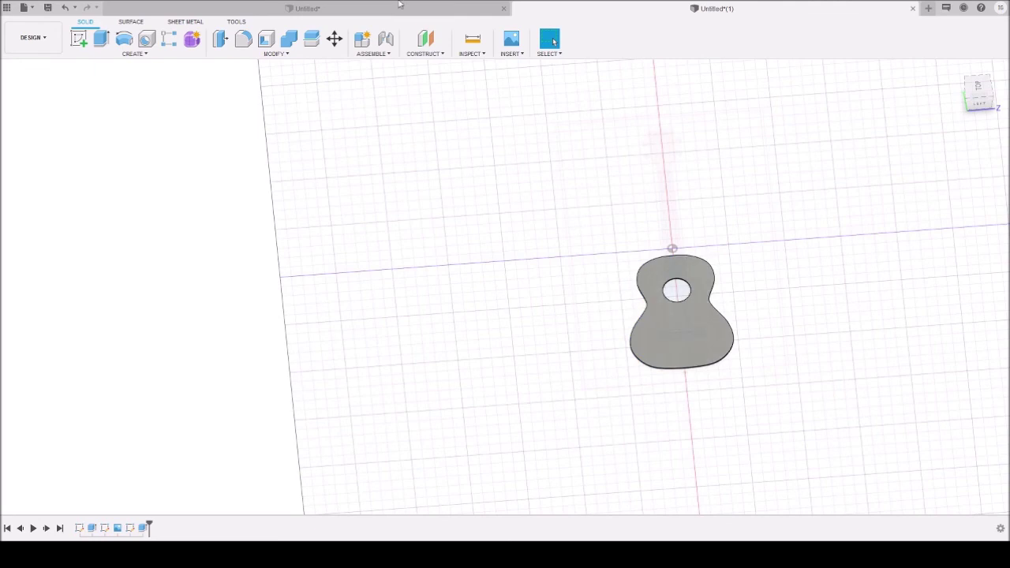
Step: Switch to the ukulele body design, finish its outline sketch, and view the hollow body at an angle
left_click(336, 7)
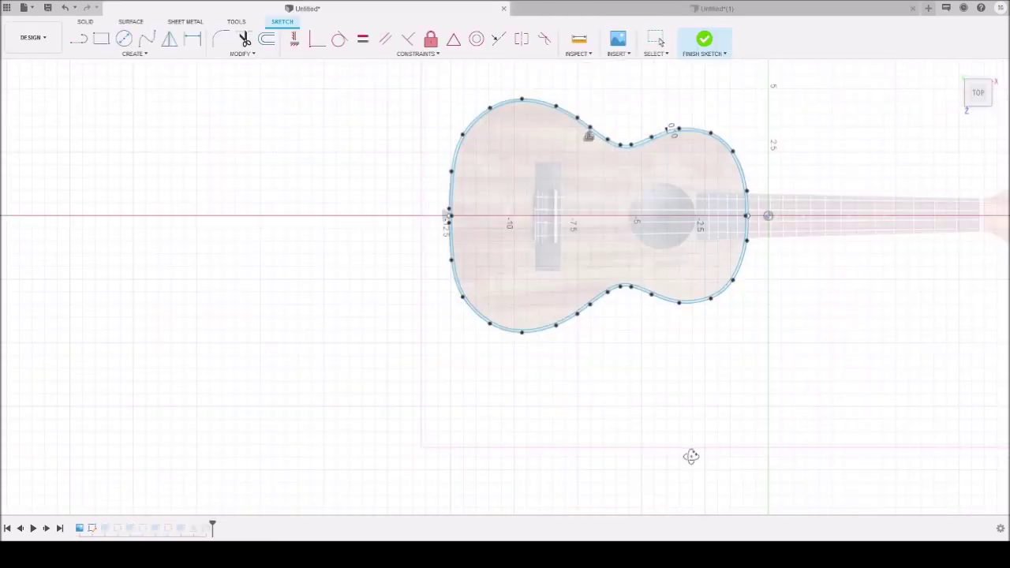
middle_click_drag(689, 455, 713, 378, "shift")
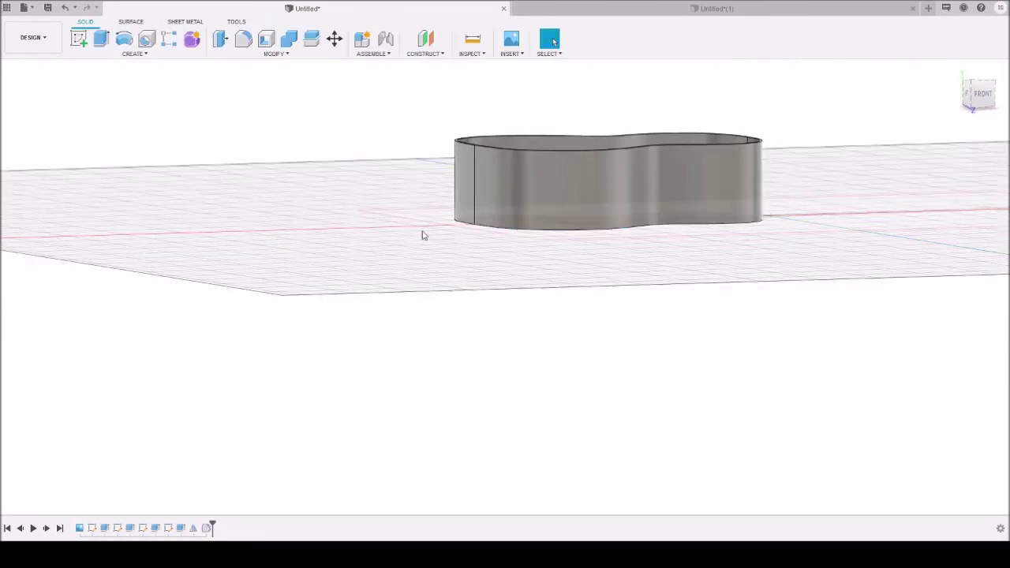
mouse_move(428, 223)
middle_mouse_down("shift")
mouse_move(481, 279)
mouse_move(493, 265)
middle_mouse_up("shift")
middle_click_drag(627, 112, 386, 338, "shift")
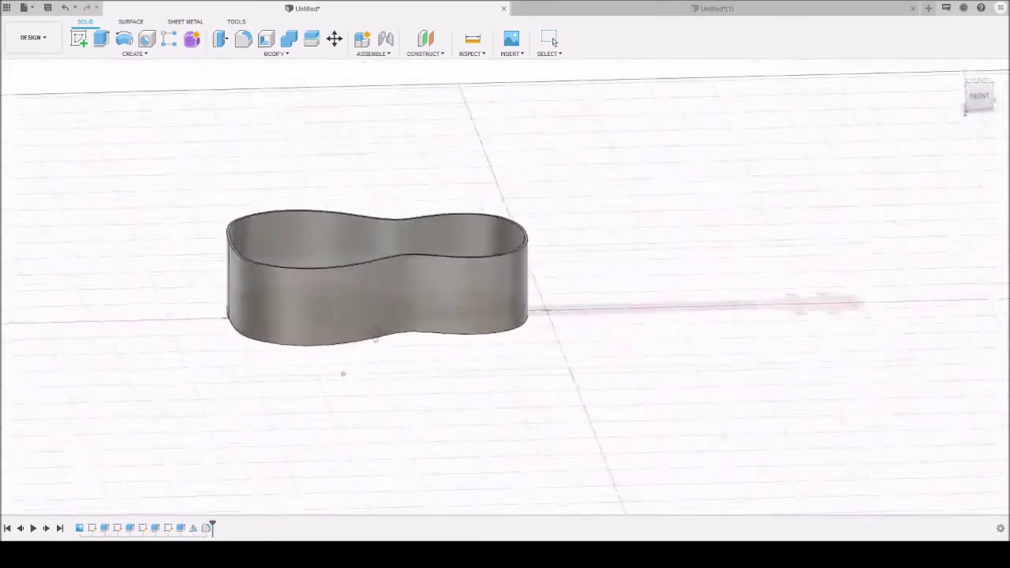